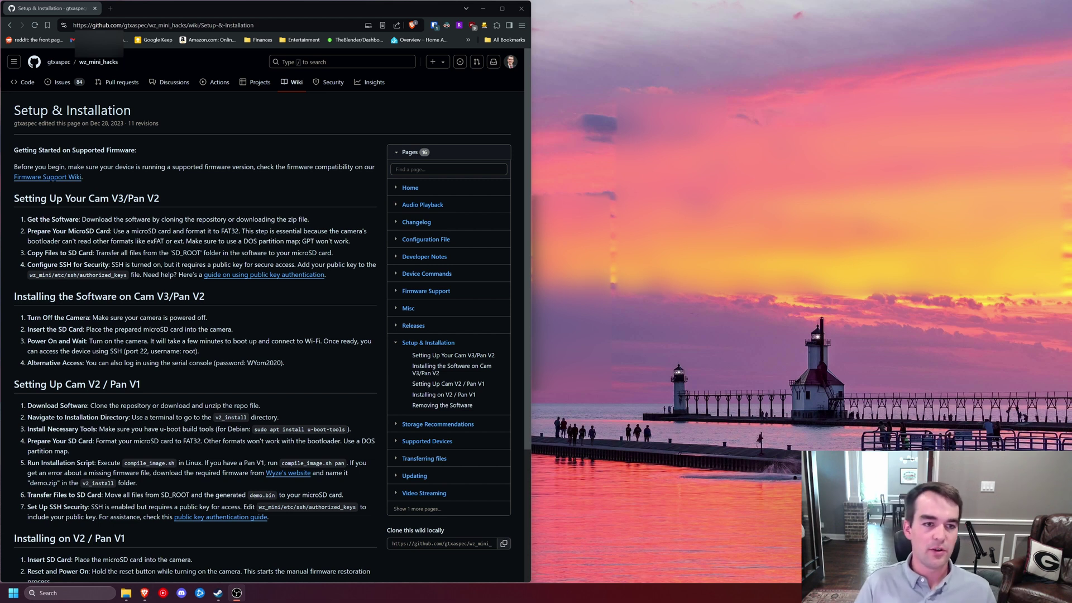
Step: From the wz_mini_hacks GitHub page, download the repository as wz_mini_hacks-master.zip to the Desktop
click(79, 184)
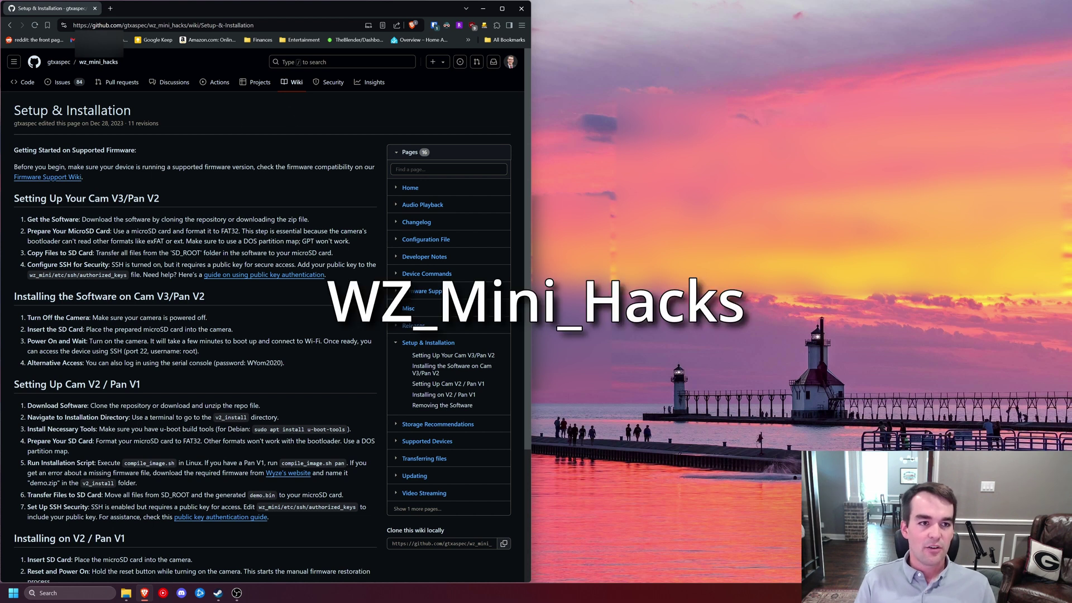
click(10, 25)
click(352, 136)
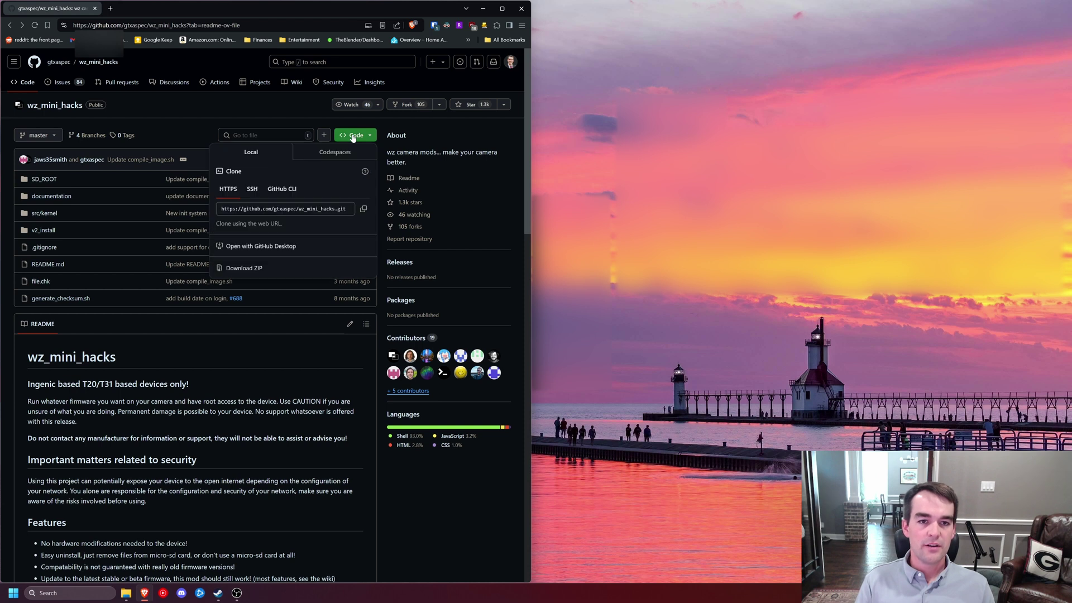
click(275, 268)
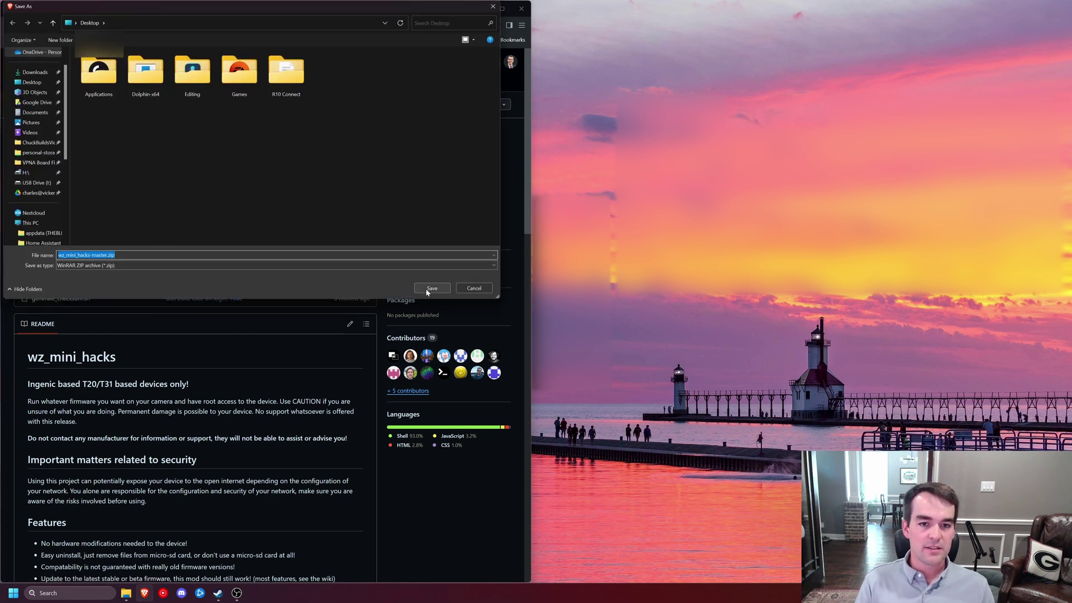
Step: Save wz_mini_hacks-master.zip to the Desktop, extract its folder there, and close WinRAR
click(431, 288)
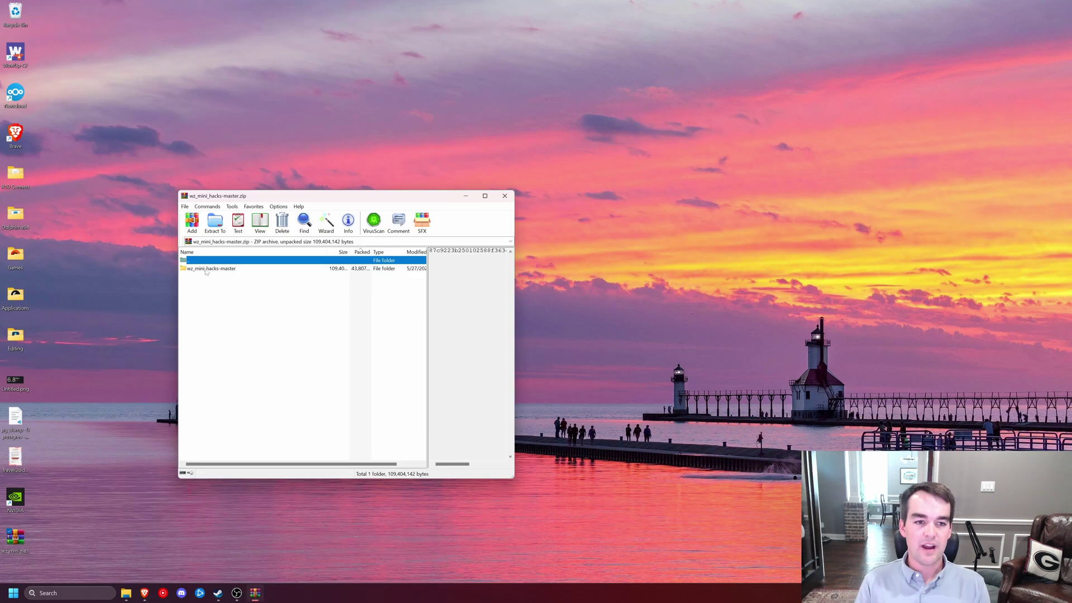
drag(205, 269, 151, 397)
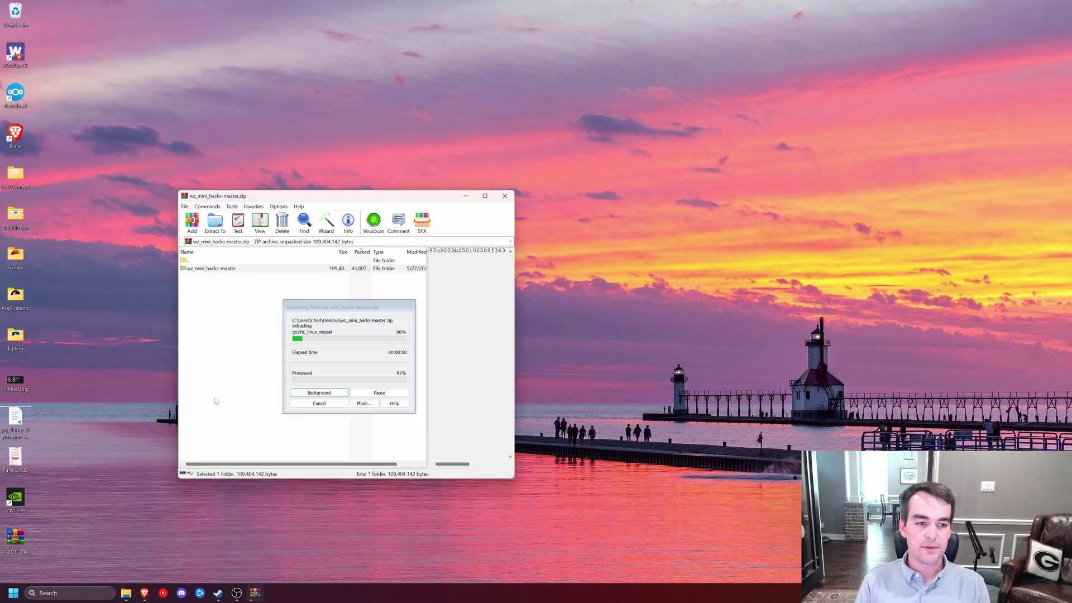
click(504, 196)
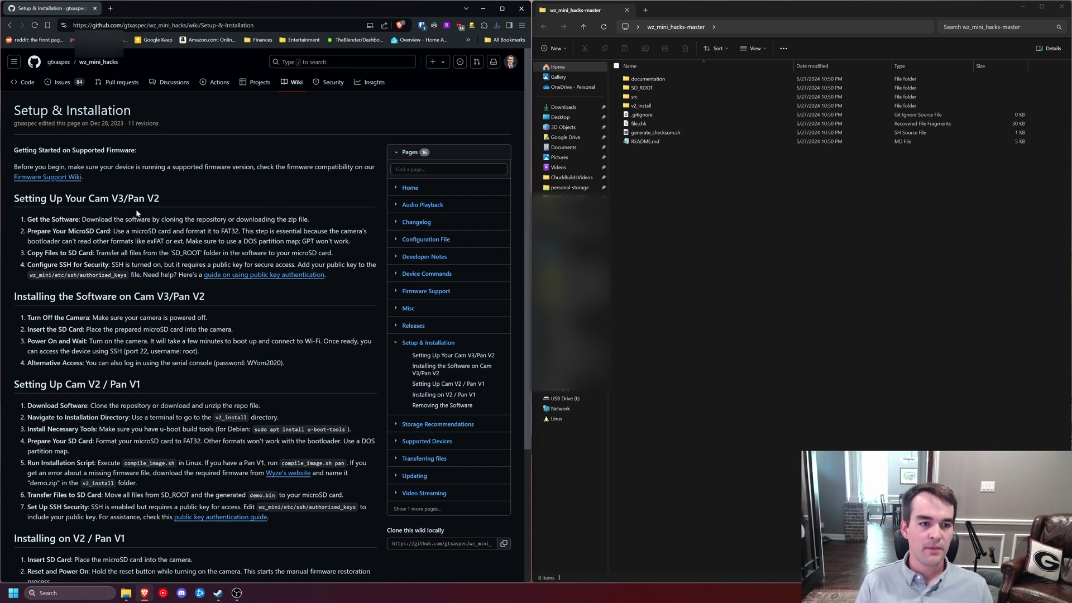
drag(90, 219, 309, 220)
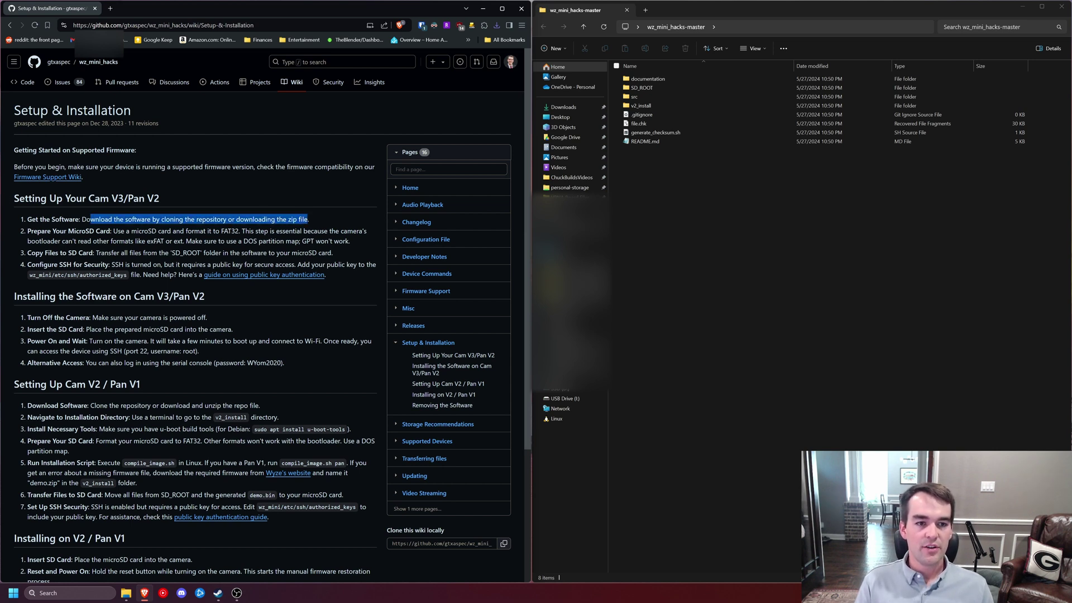
click(312, 223)
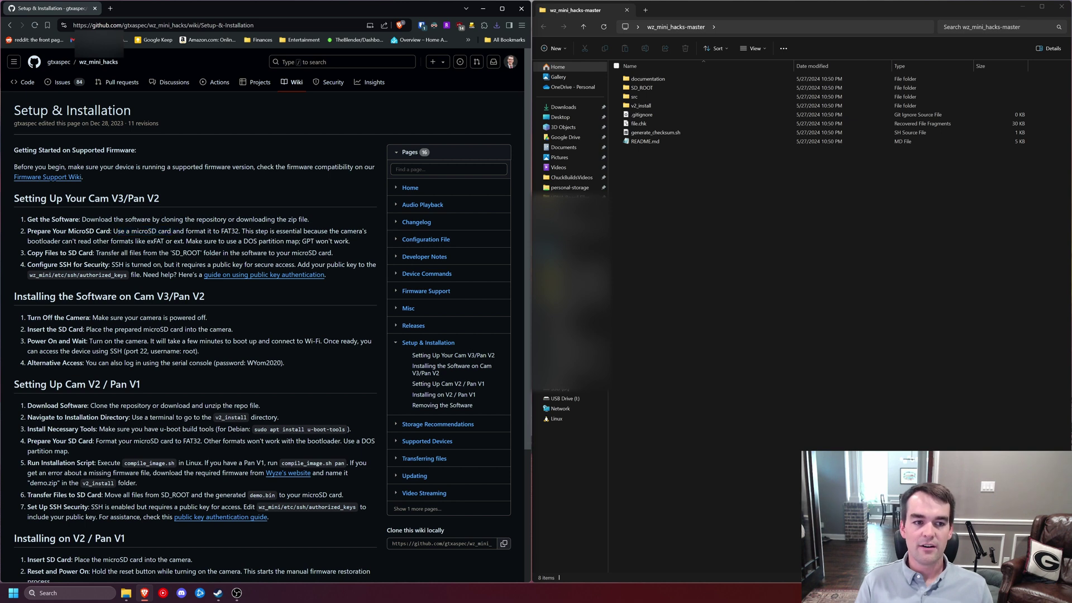
Step: Quick-format USB Drive (I:) as FAT32 with 32 KB allocation units
click(646, 10)
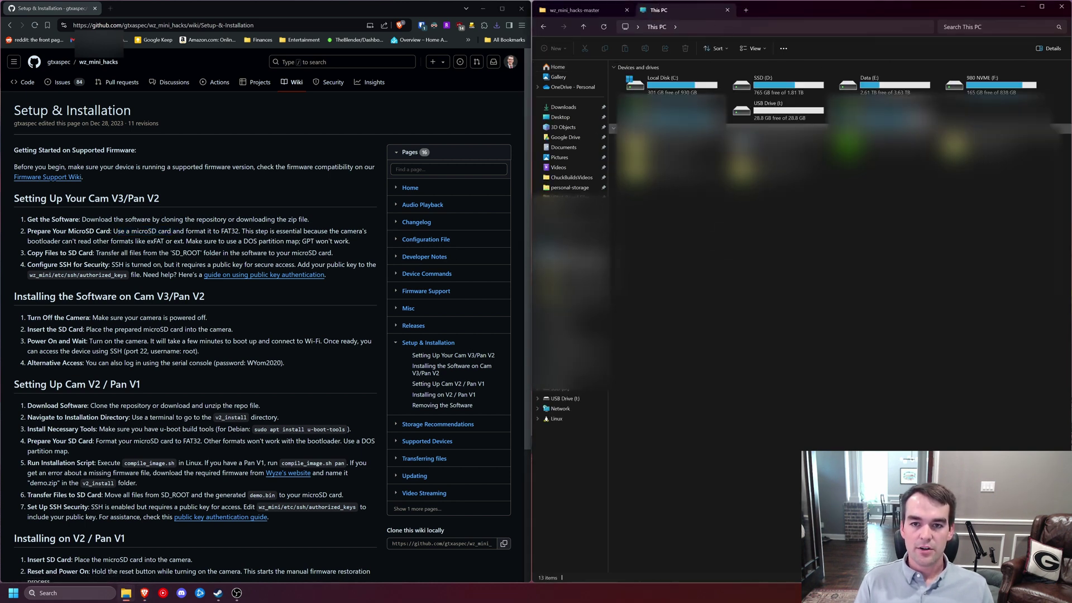
click(773, 116)
right_click(762, 117)
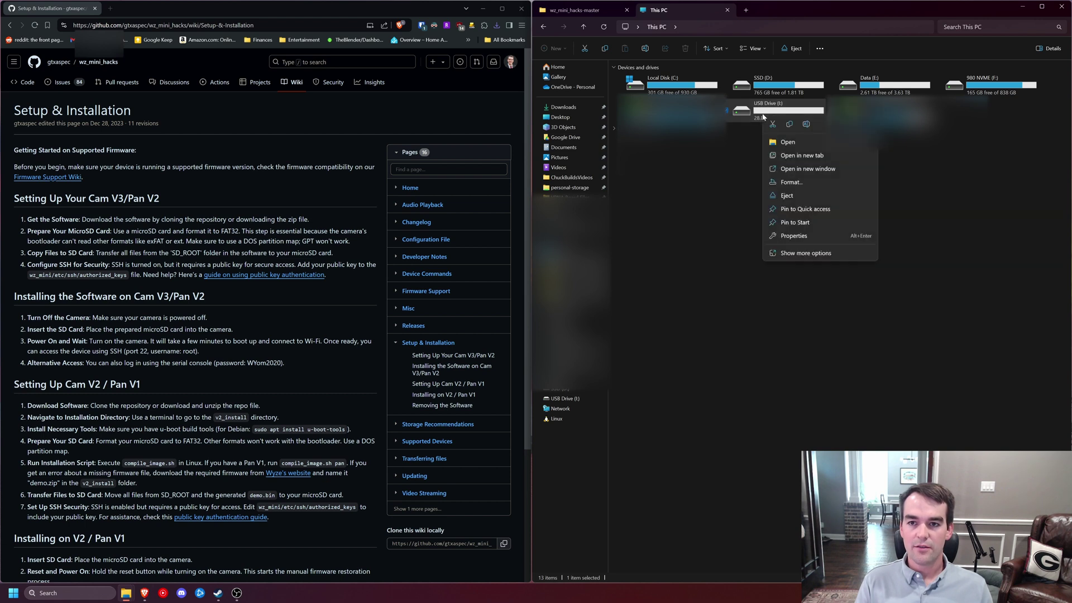
click(795, 180)
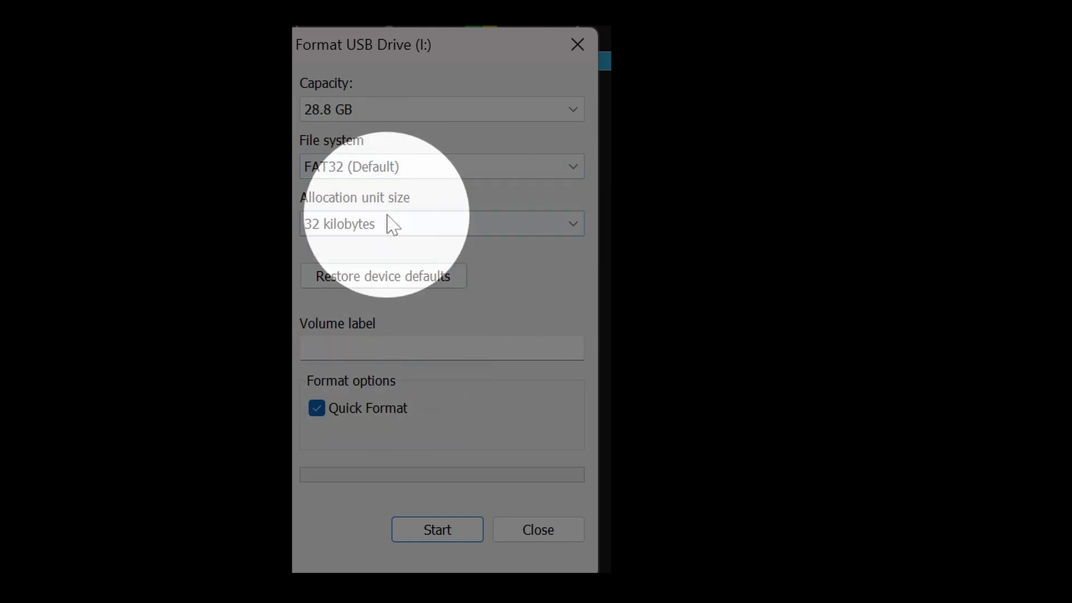
click(439, 537)
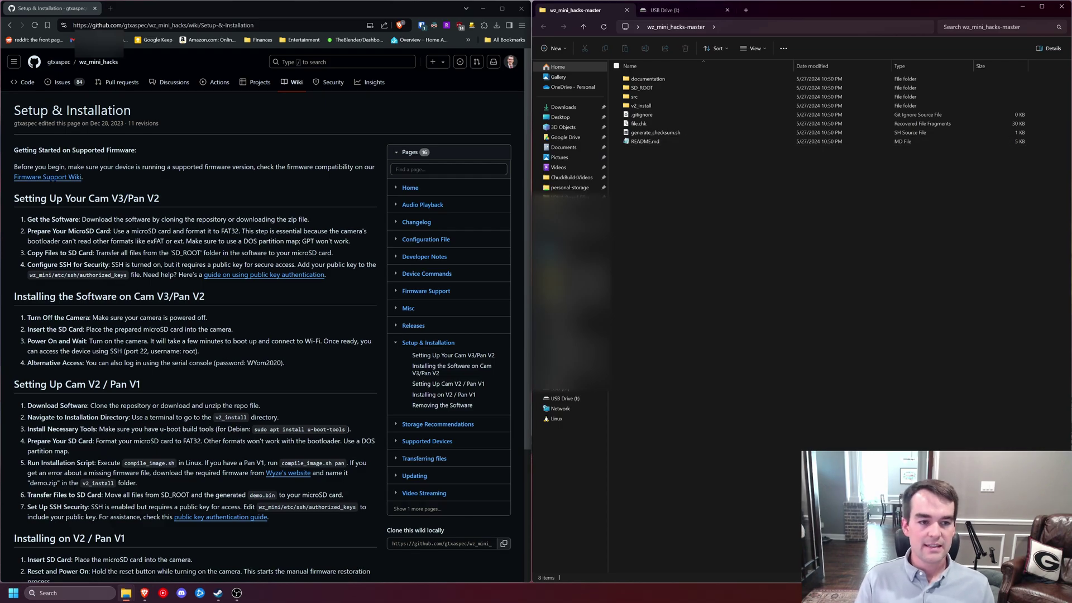
Step: Copy wz_mini and factory_t31 from SD_ROOT onto USB Drive (I:) using TeraCopy
drag(97, 253, 170, 253)
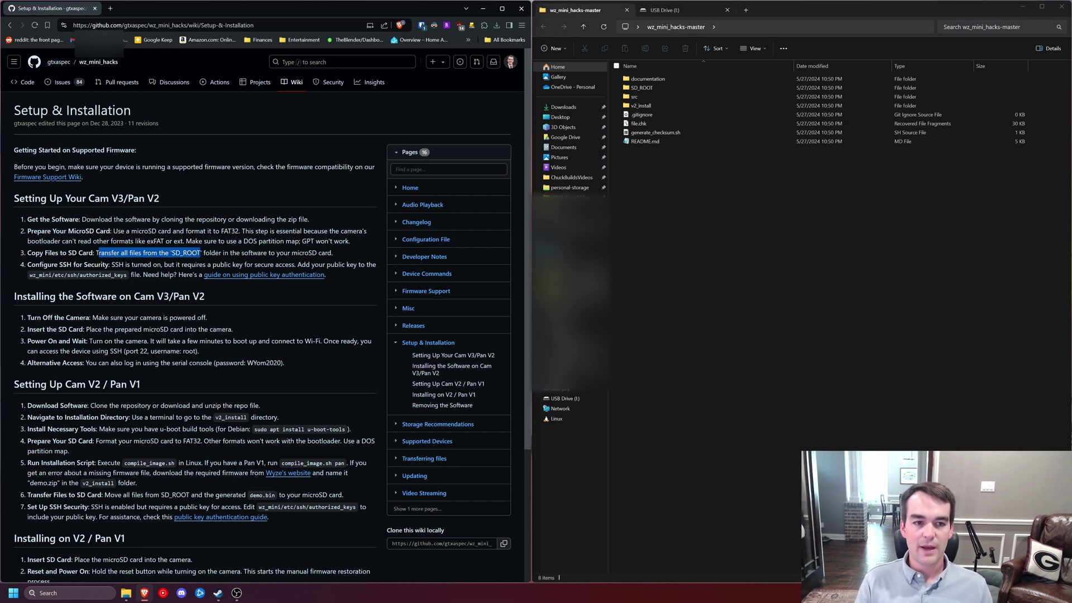
click(201, 253)
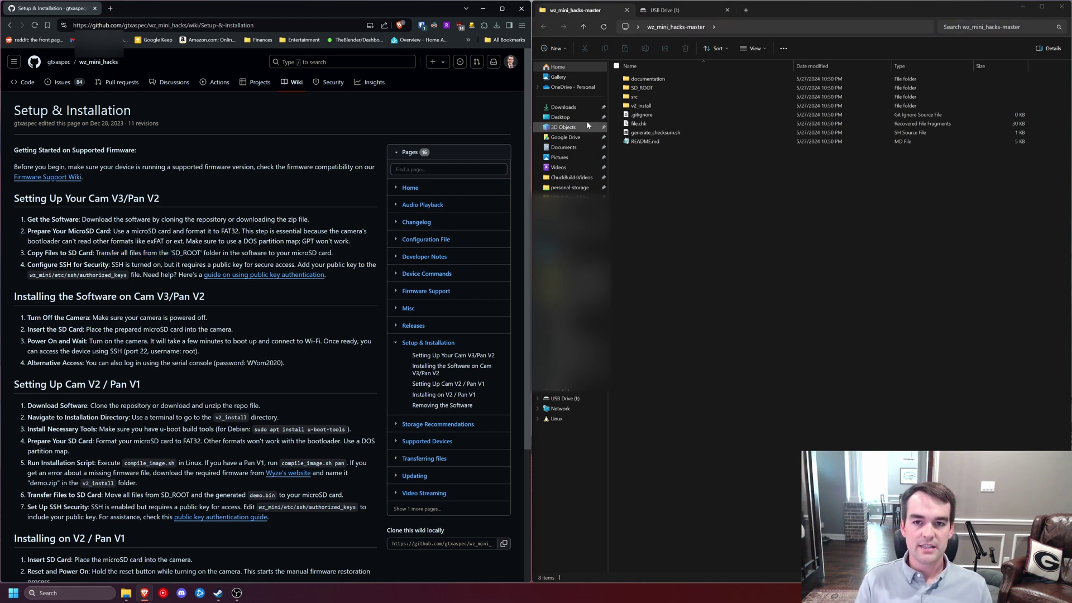
double_click(642, 87)
drag(645, 106, 682, 127)
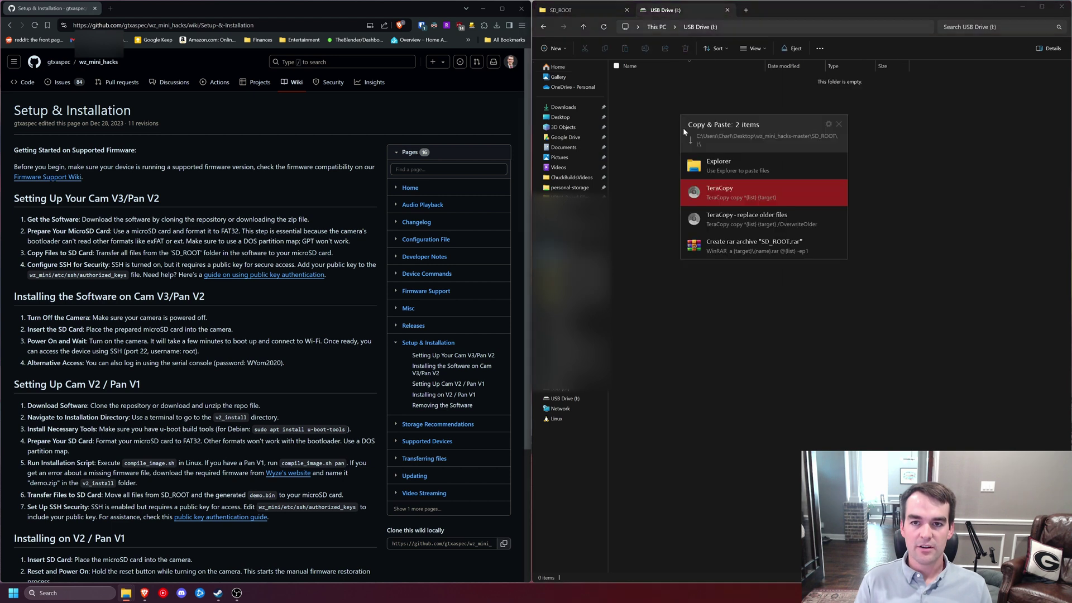
click(722, 194)
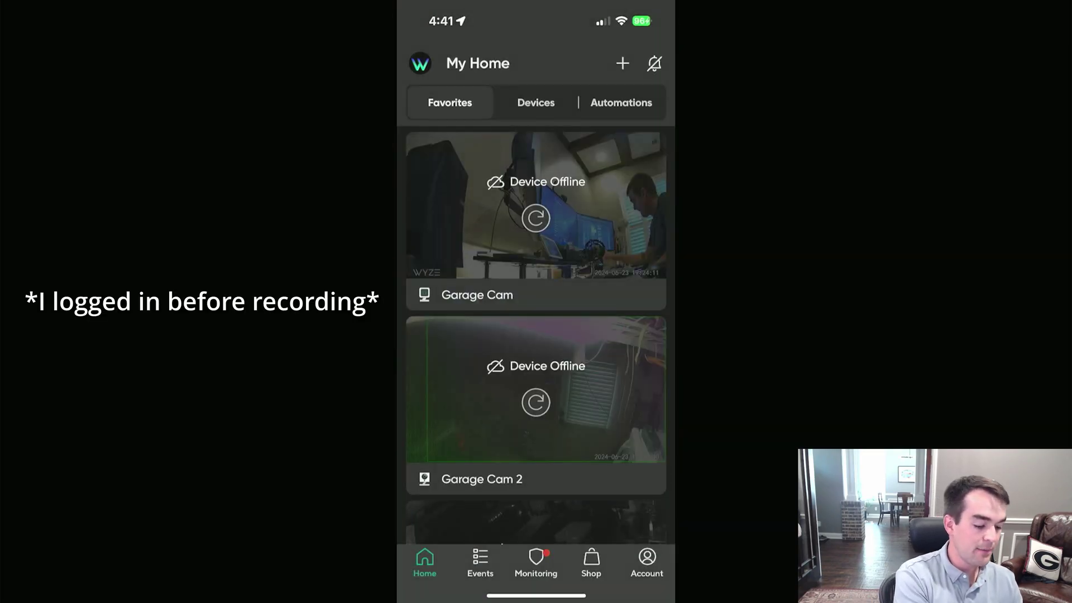
Step: Start adding a new device in the Wyze app and choose the Wyze Cam v3 camera
click(622, 63)
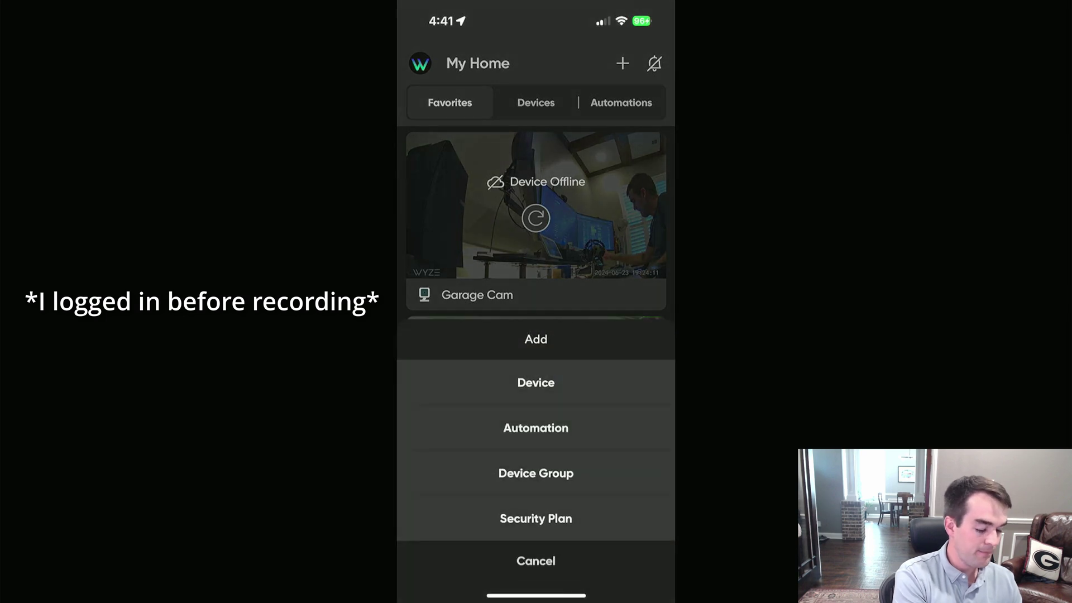
click(536, 382)
click(429, 163)
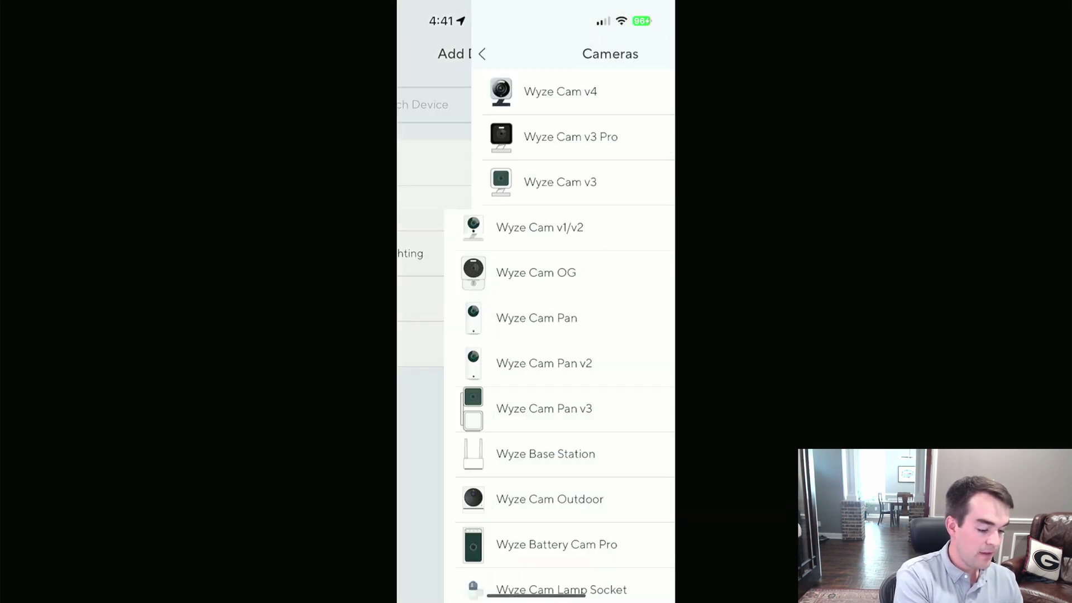
click(485, 181)
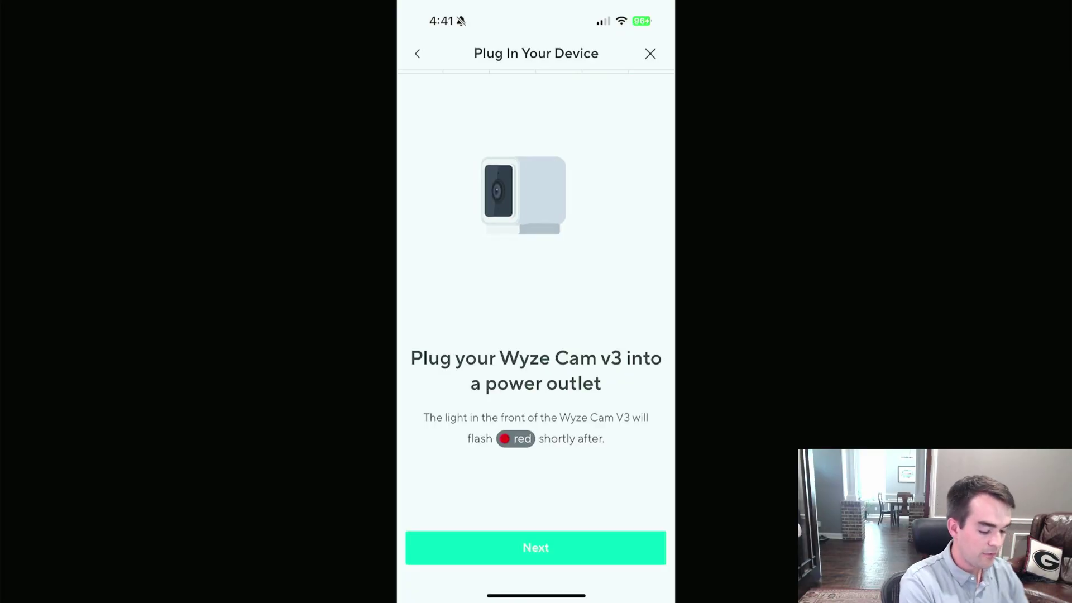
Step: Join the camera to the IoT Wi-Fi network and confirm it scanned the QR code
click(535, 547)
click(454, 506)
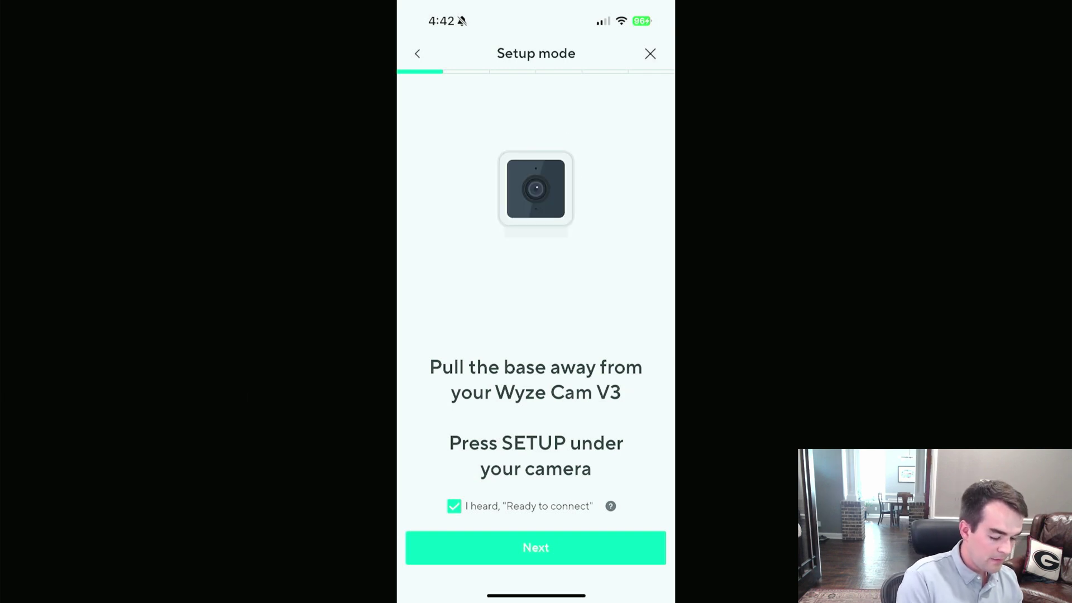
click(535, 547)
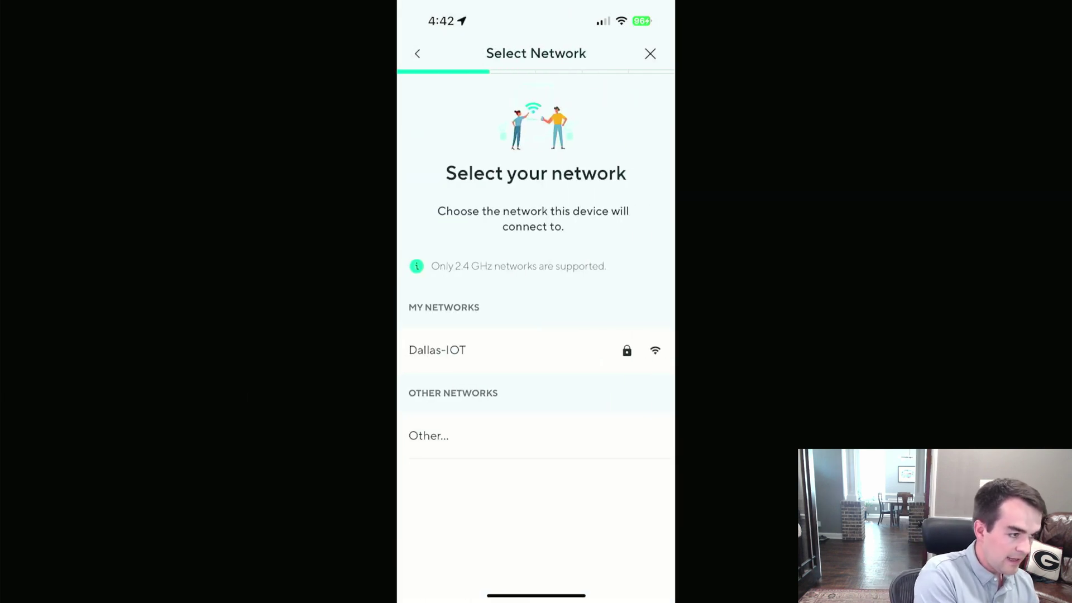
click(437, 349)
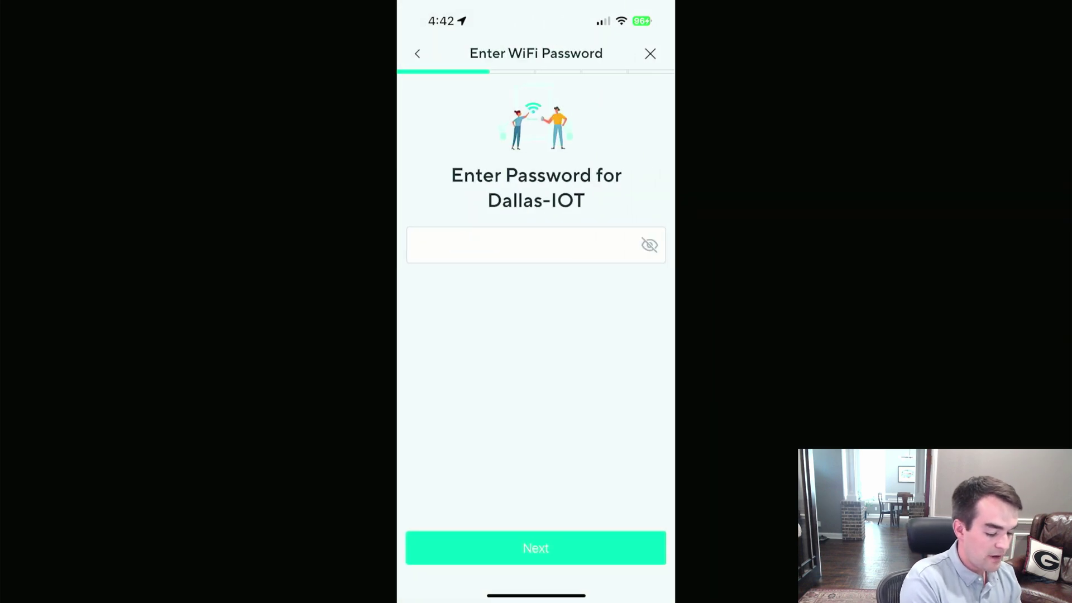
click(535, 547)
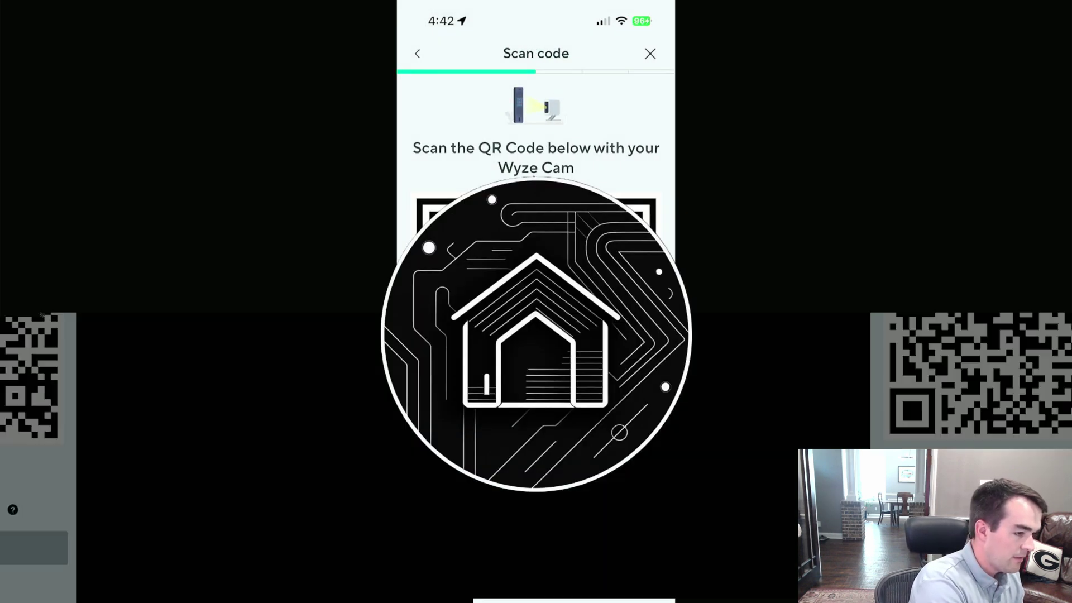
click(452, 509)
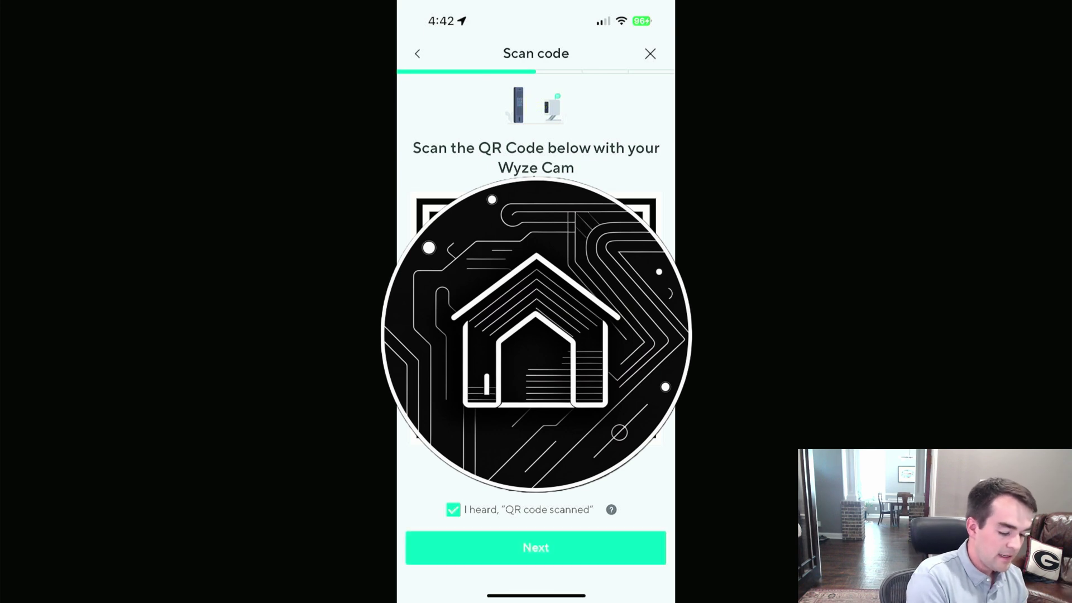
click(535, 546)
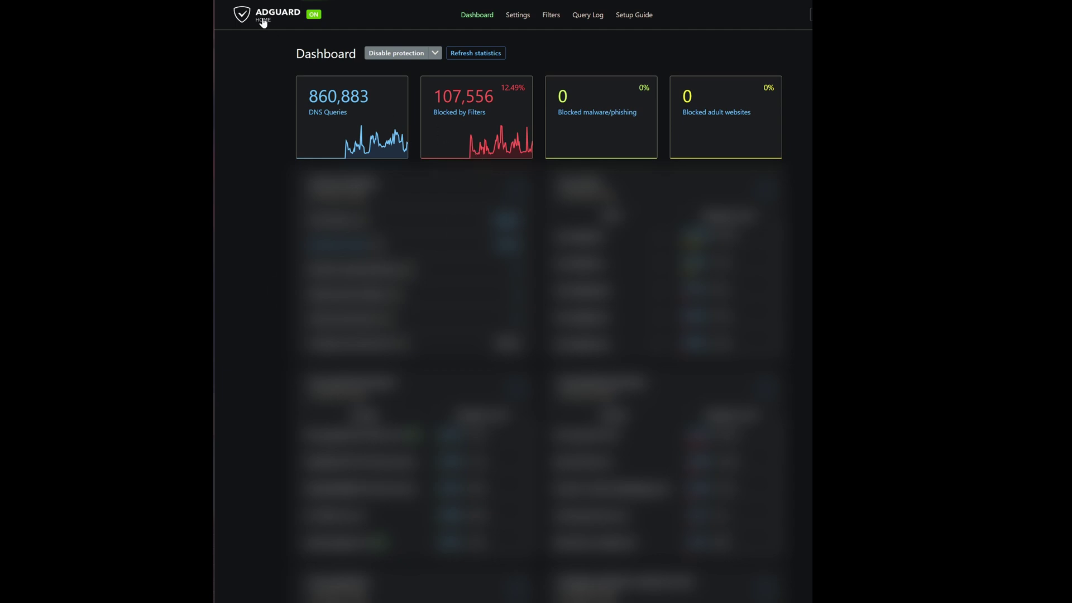
Step: Pick 'For 10 minutes' in AdGuard Home's Disable protection menu on the Dashboard
click(436, 54)
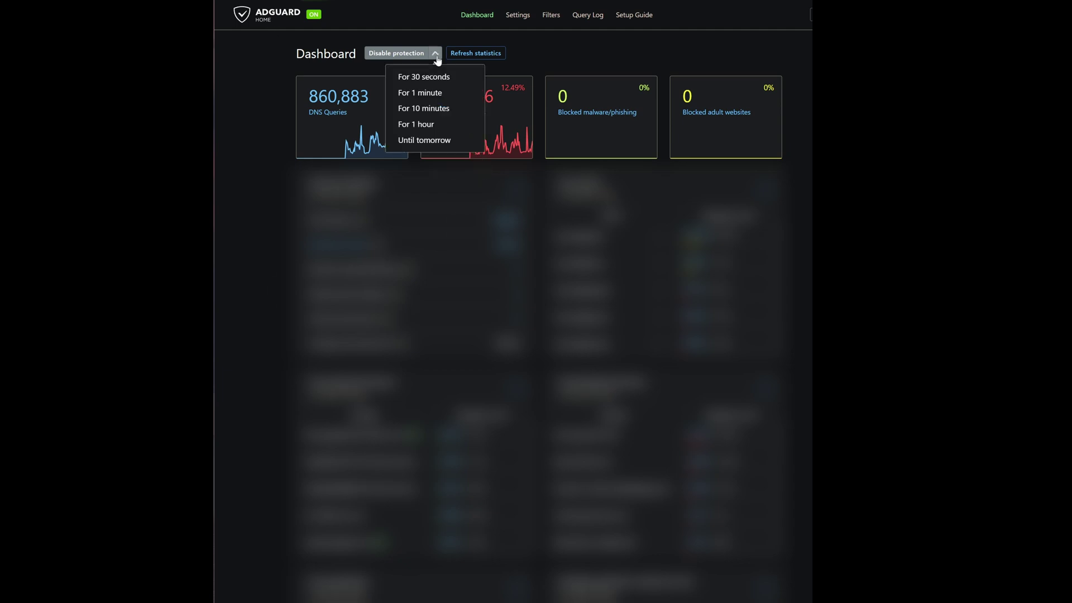
click(443, 108)
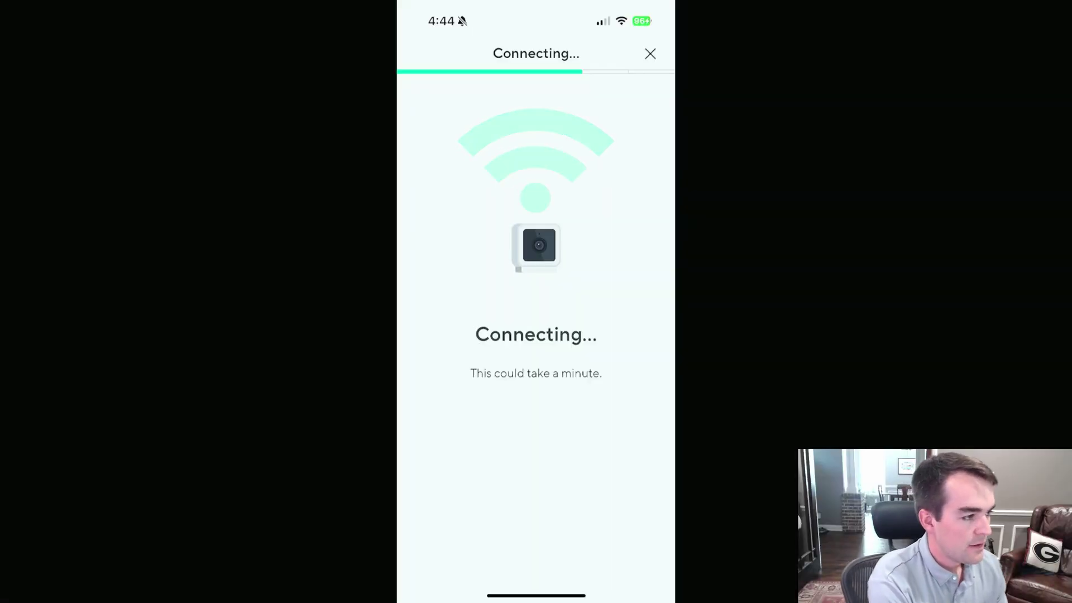
Step: Restart the camera setup and connect it to the Dallas-IOT network via the QR code
click(650, 54)
click(583, 338)
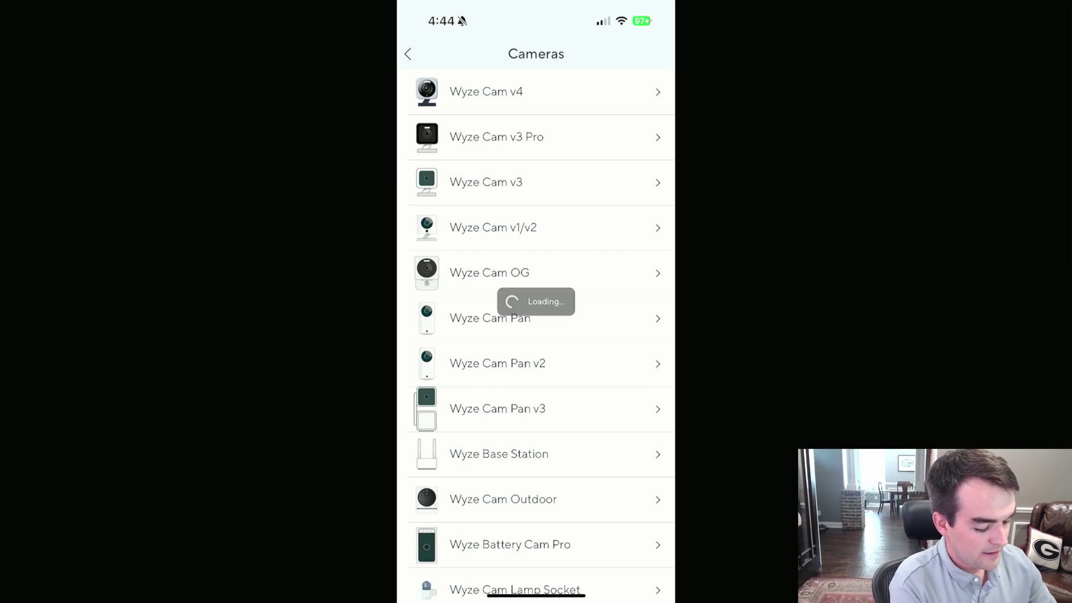
click(536, 548)
click(454, 506)
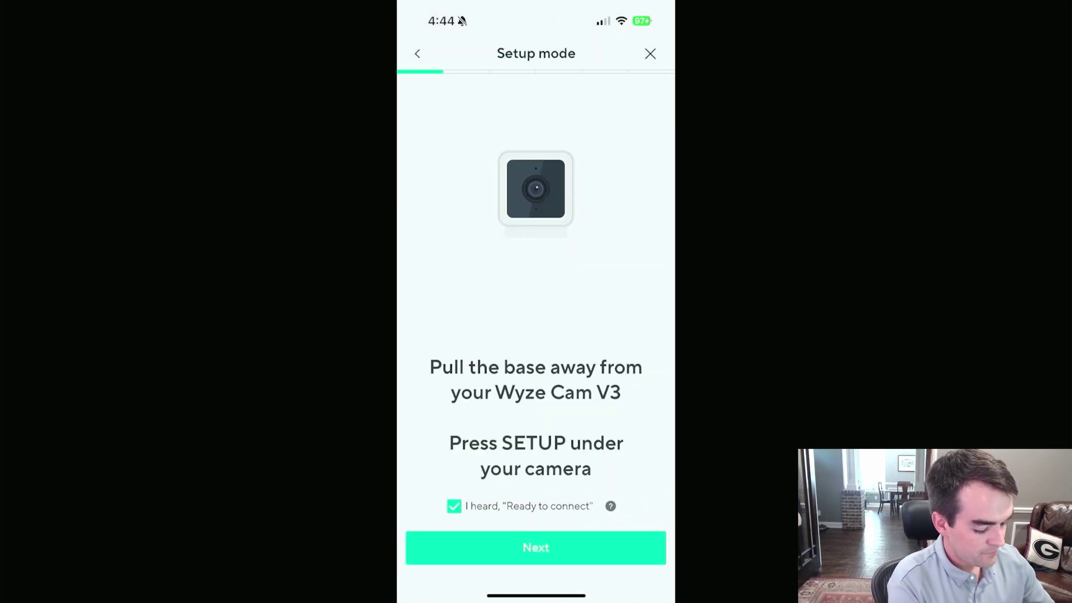
click(535, 548)
click(474, 350)
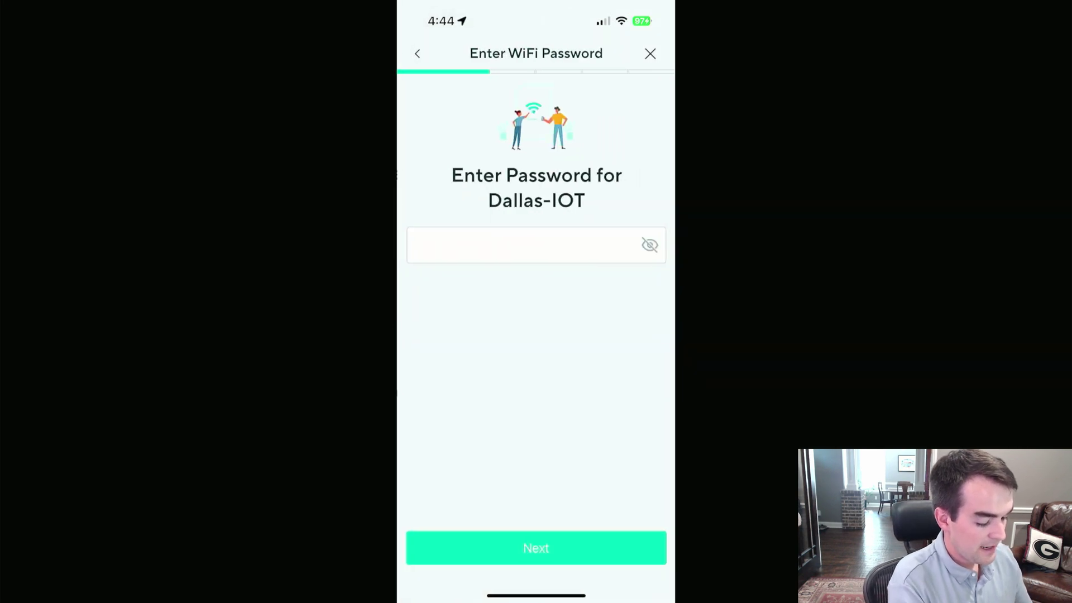
click(535, 548)
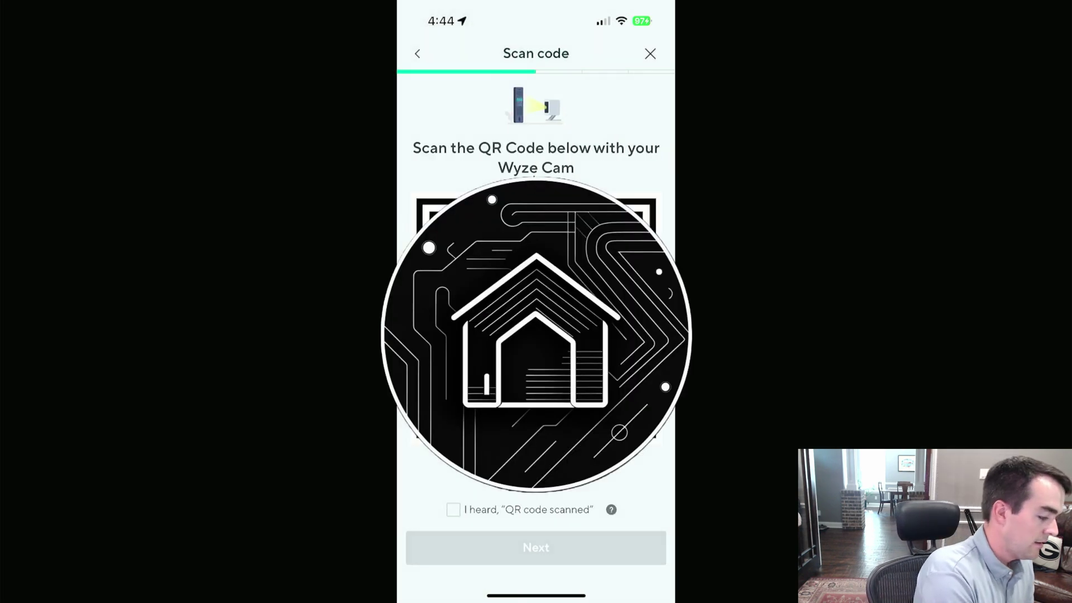
click(452, 510)
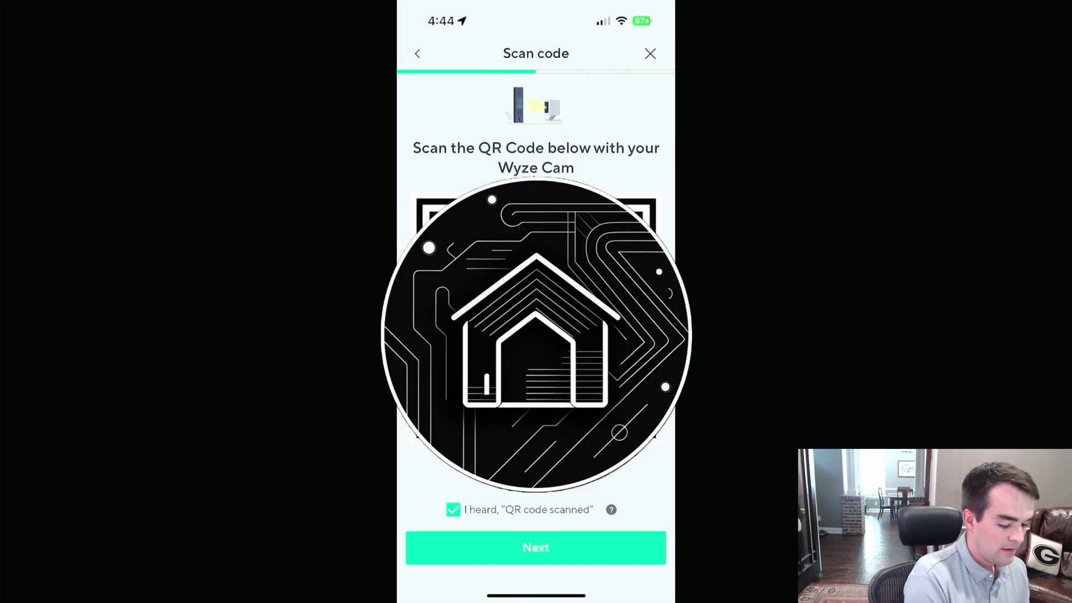
click(536, 547)
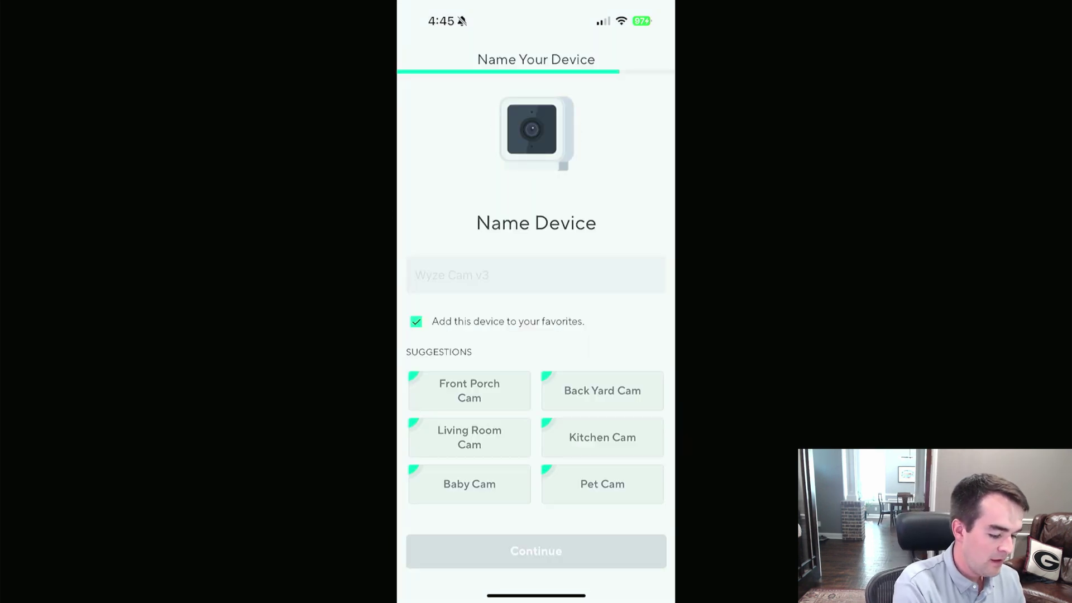
Step: Name the new camera Office Cam
click(536, 275)
text(Offi)
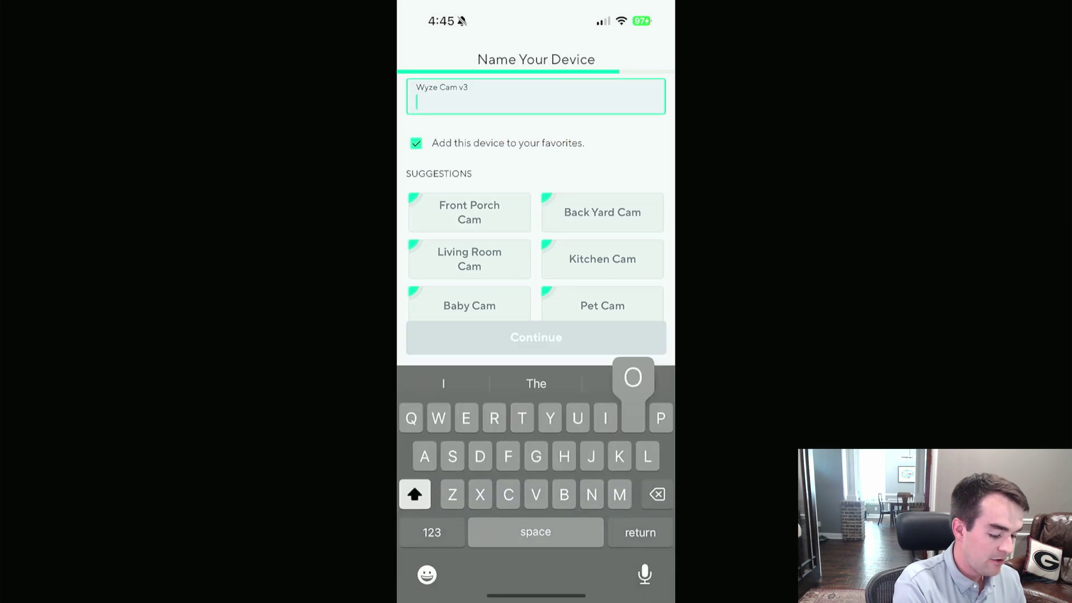
click(534, 384)
text(Cam)
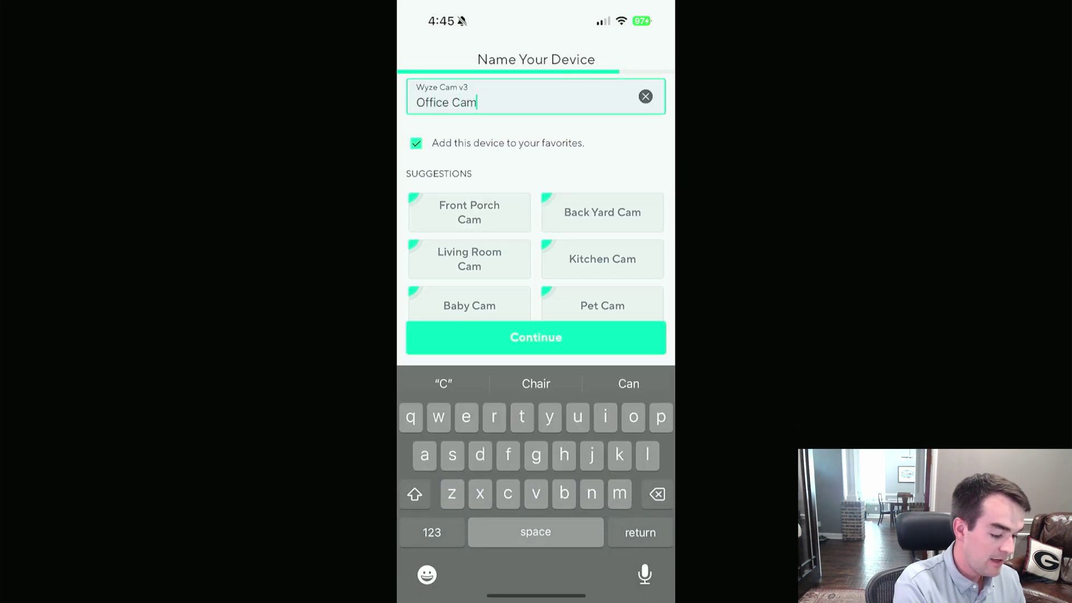
click(536, 337)
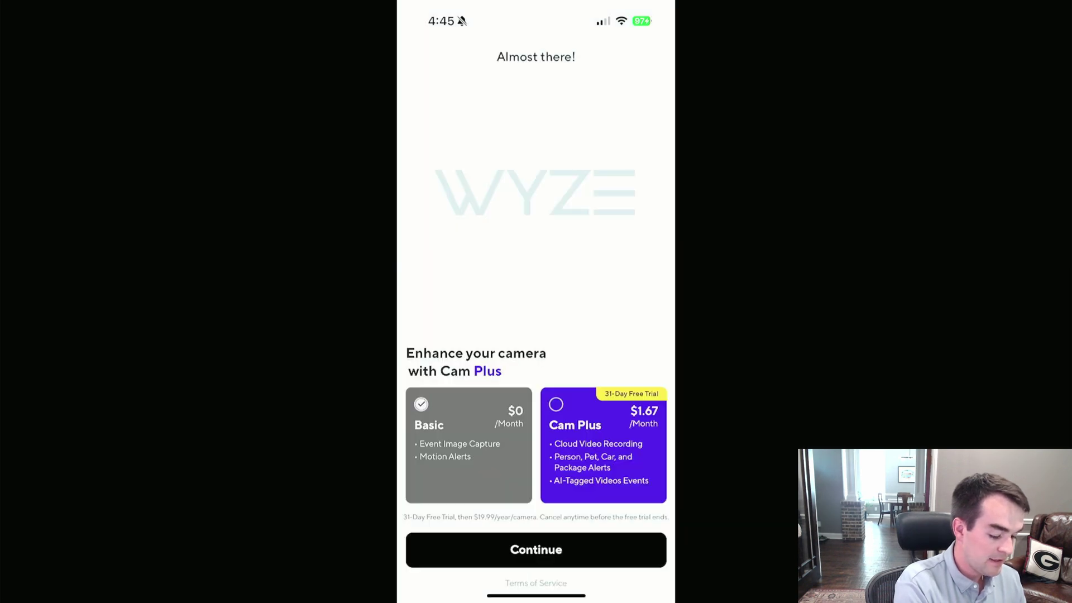
Step: Keep the free Basic plan, skip the things-to-try list, and finish setup
click(536, 549)
click(584, 368)
click(536, 546)
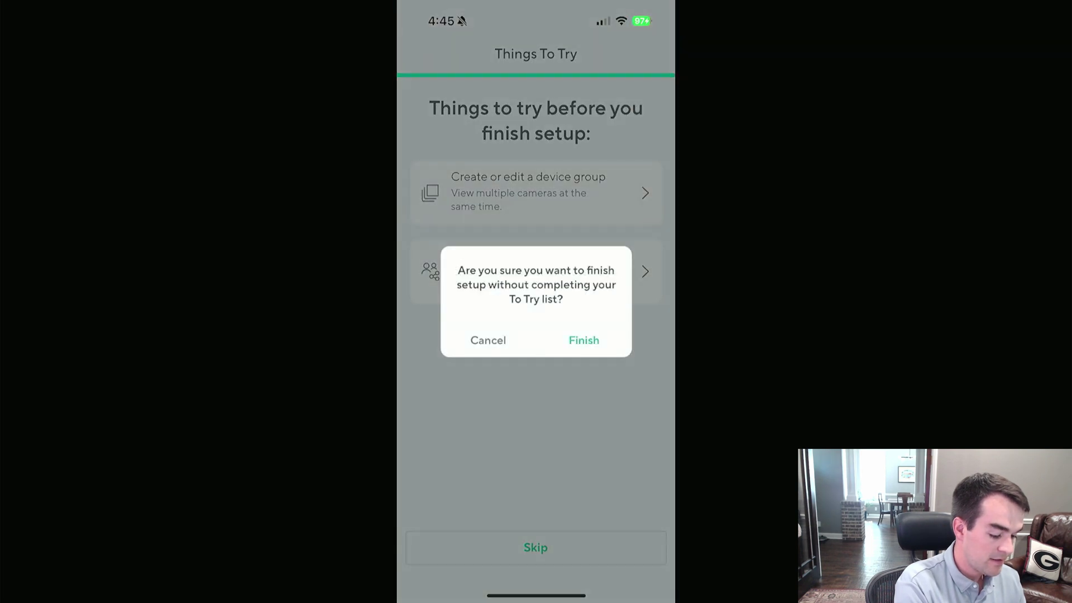
click(584, 340)
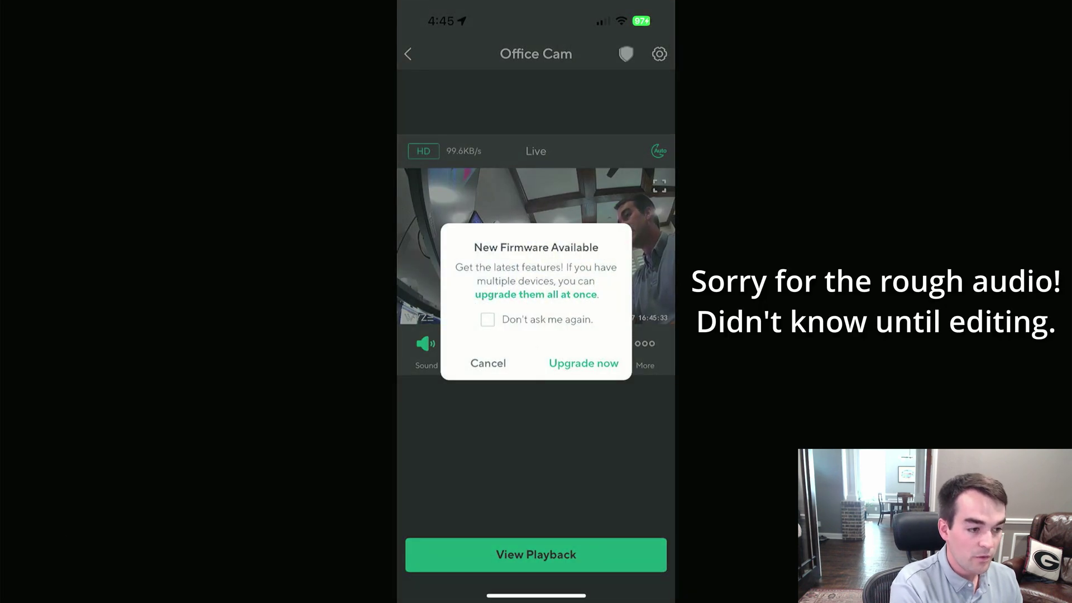
Step: Decline the firmware update, review Event Recording settings, and return to the live view
click(488, 362)
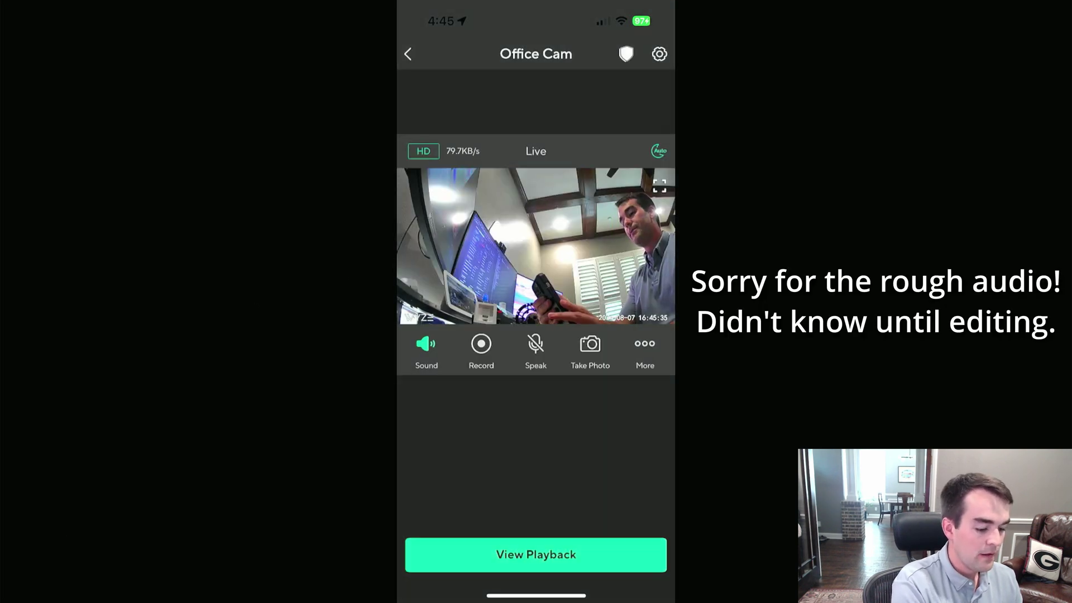
click(659, 53)
click(453, 216)
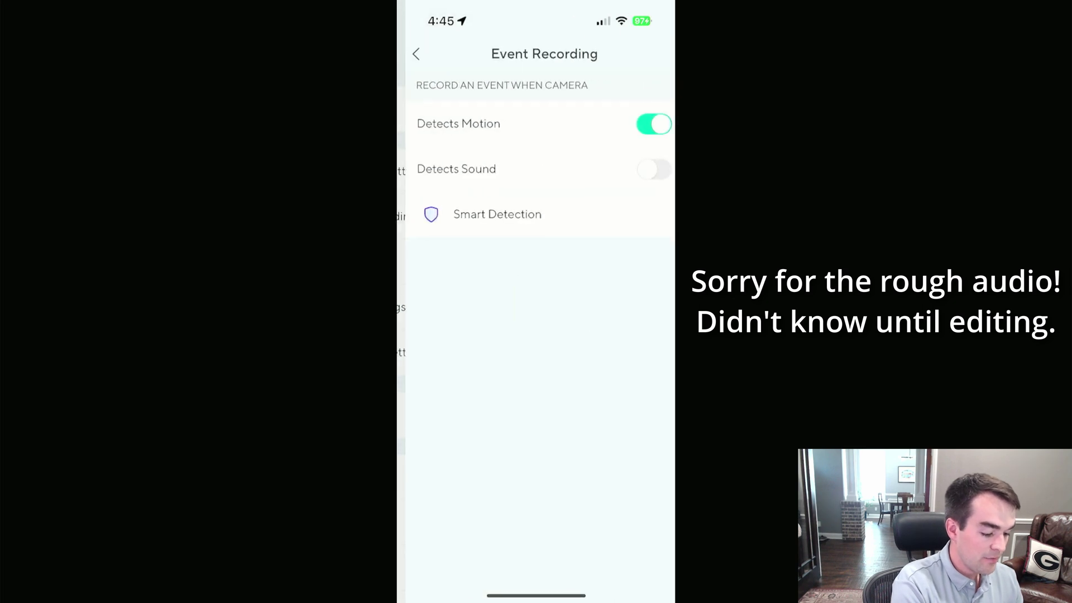
click(407, 53)
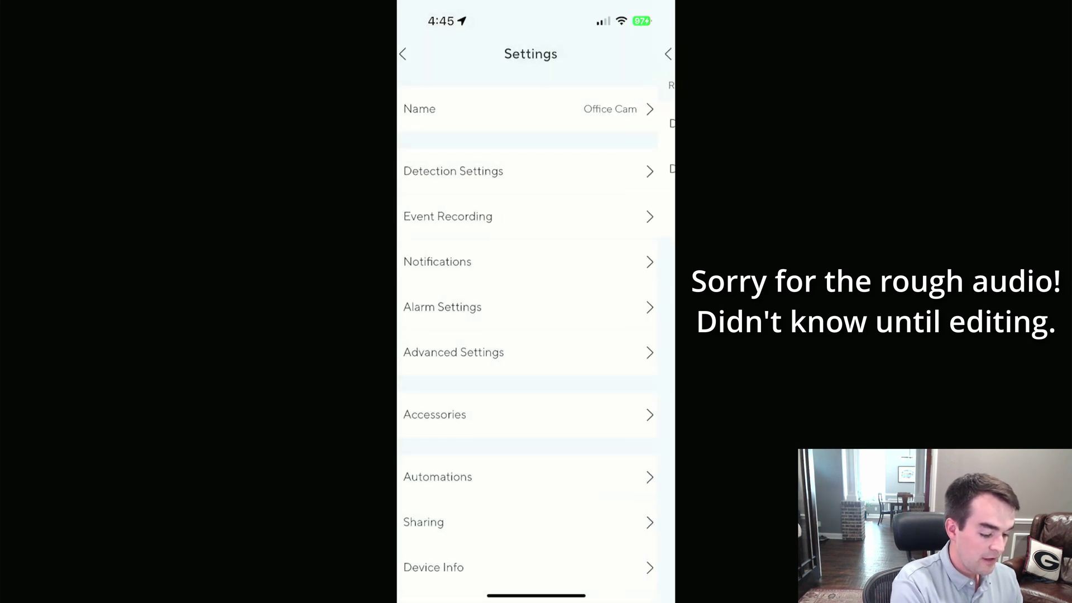
scroll(536, 334, down, 5)
click(407, 54)
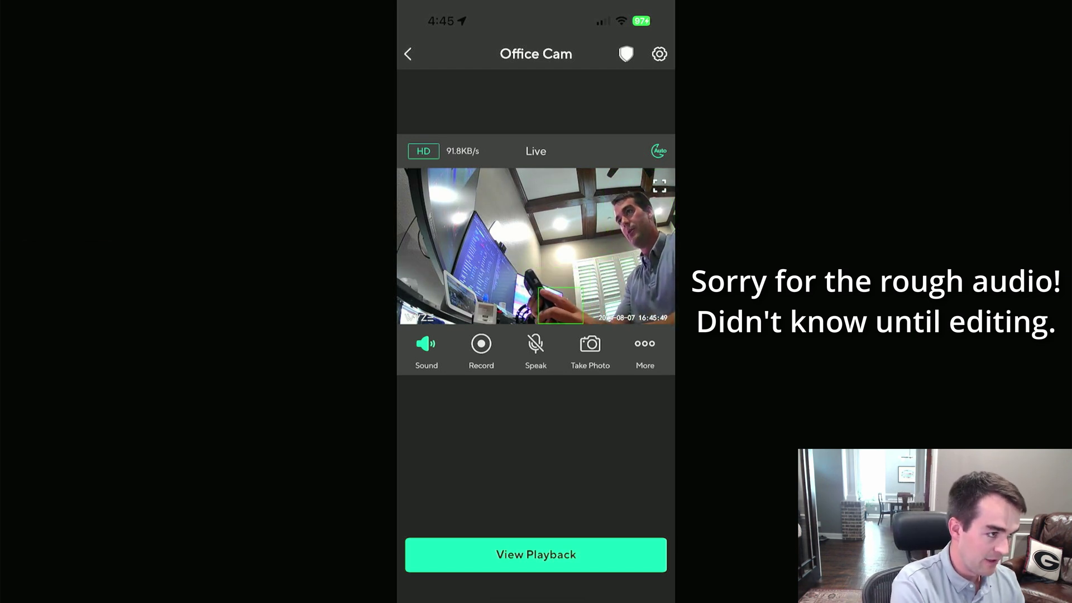
Step: Look through Office Cam's Advanced Settings page
click(659, 54)
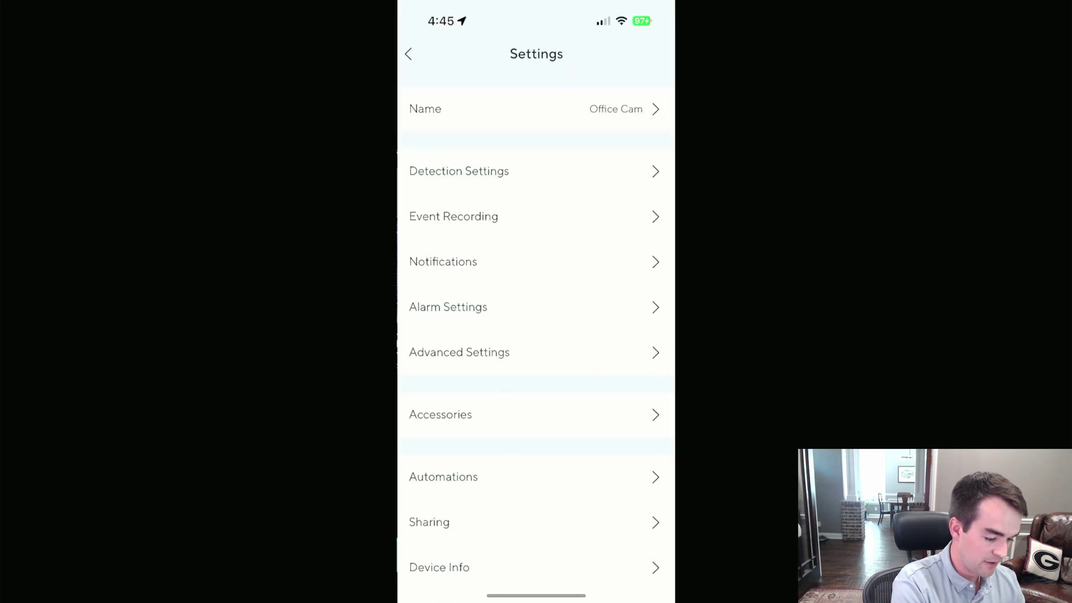
click(459, 353)
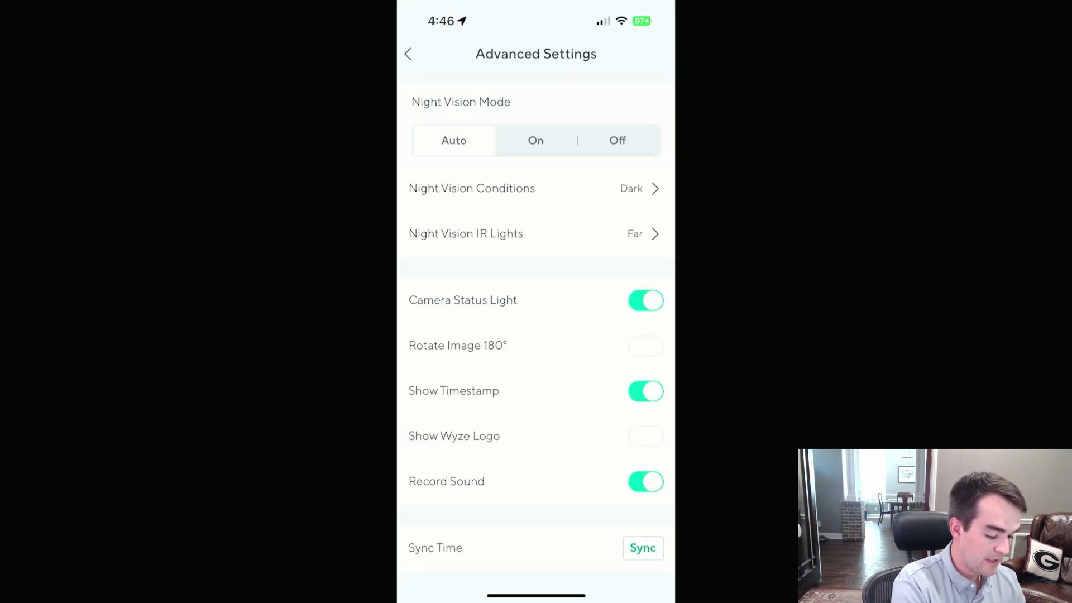
scroll(536, 301, down, 1)
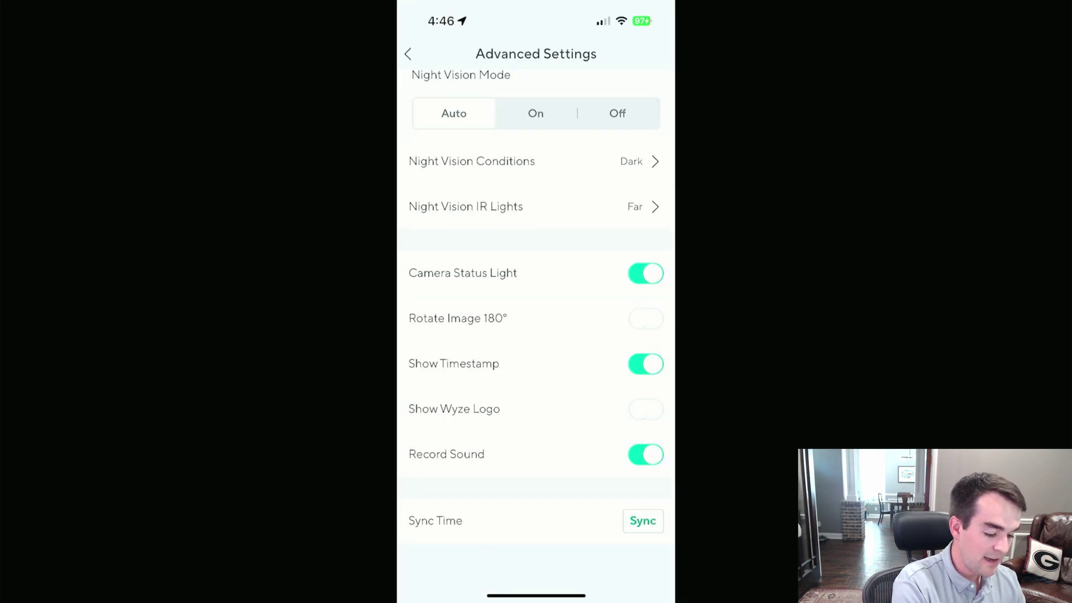
scroll(536, 301, up, 2)
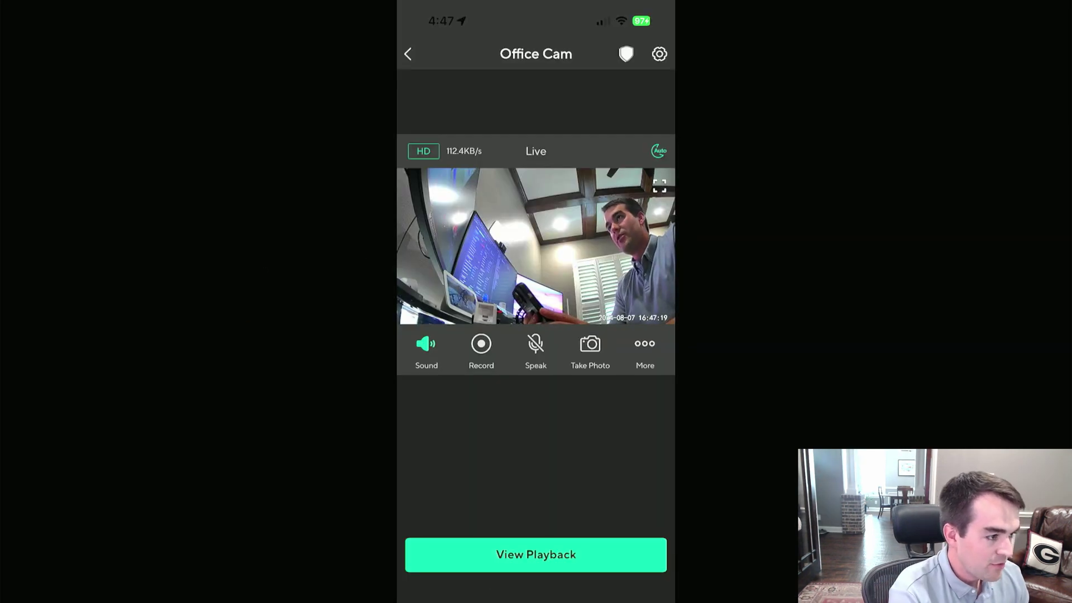
Step: Switch Motion Tagging off in Office Cam's extra controls
click(645, 351)
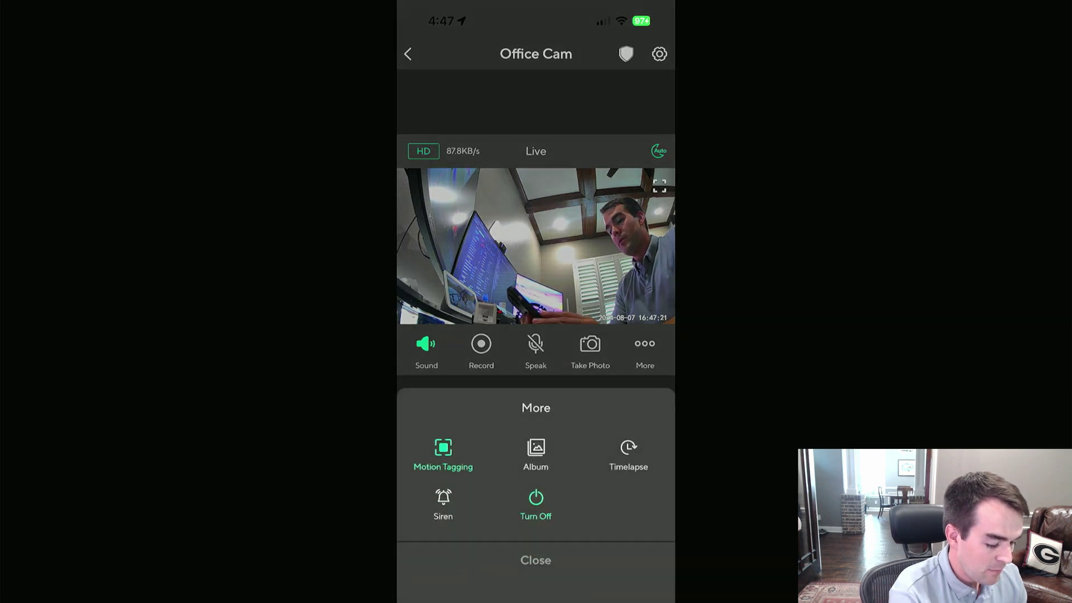
click(443, 453)
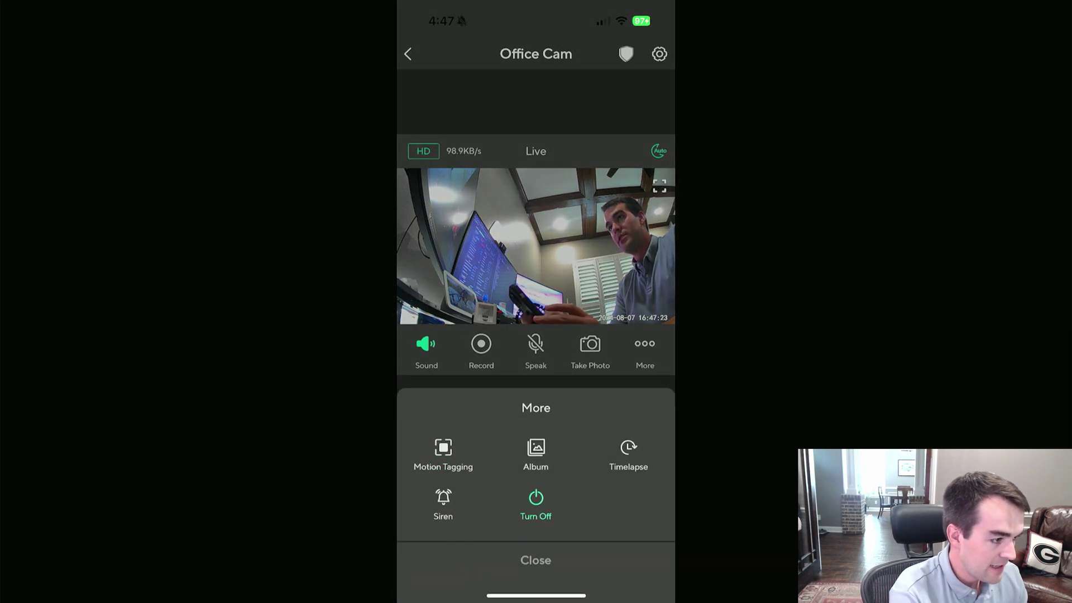
click(535, 560)
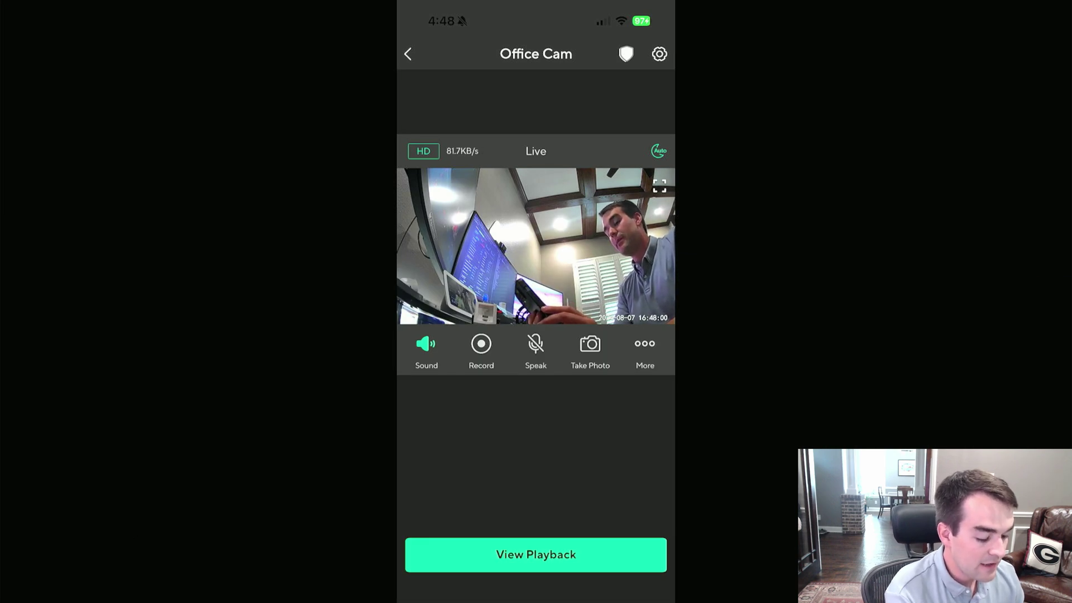
click(645, 352)
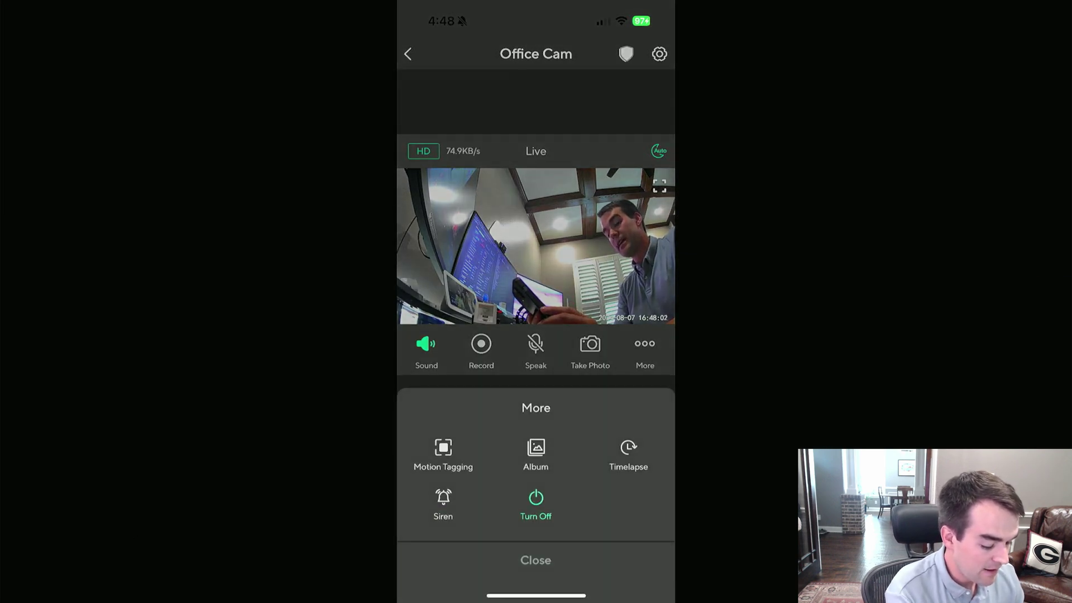
click(535, 560)
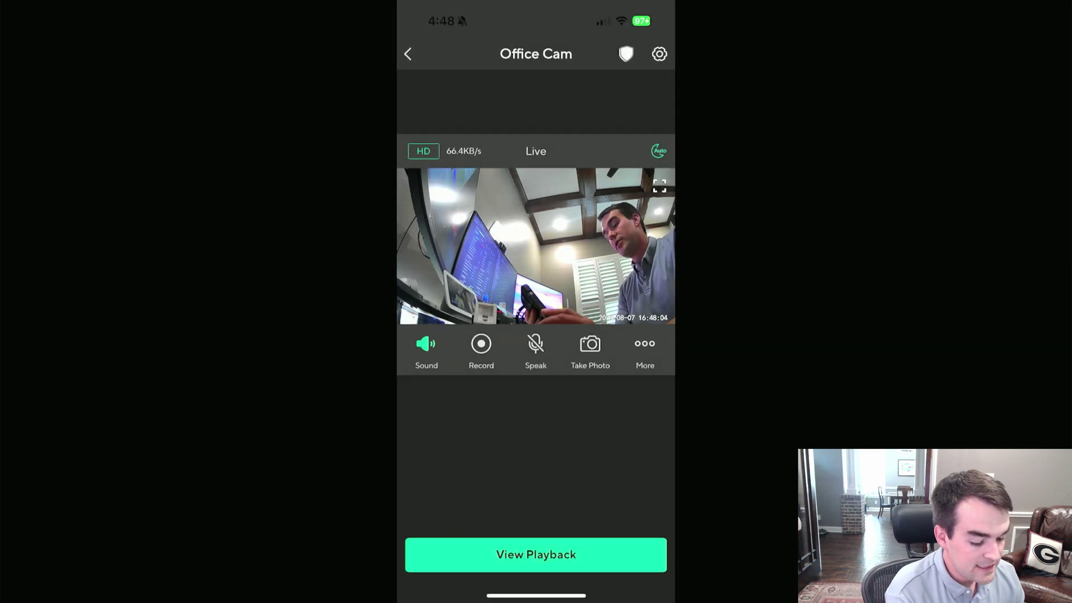
Step: Review Office Cam's settings, then go back to the My Home device list
click(659, 53)
scroll(536, 335, down, 1)
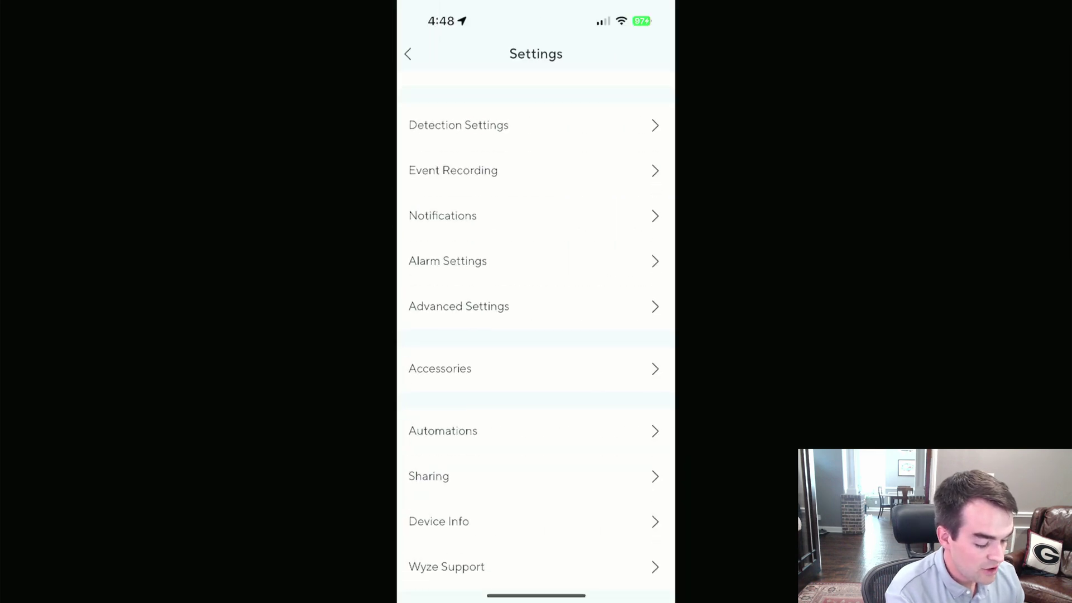
scroll(536, 335, up, 2)
click(407, 53)
click(426, 346)
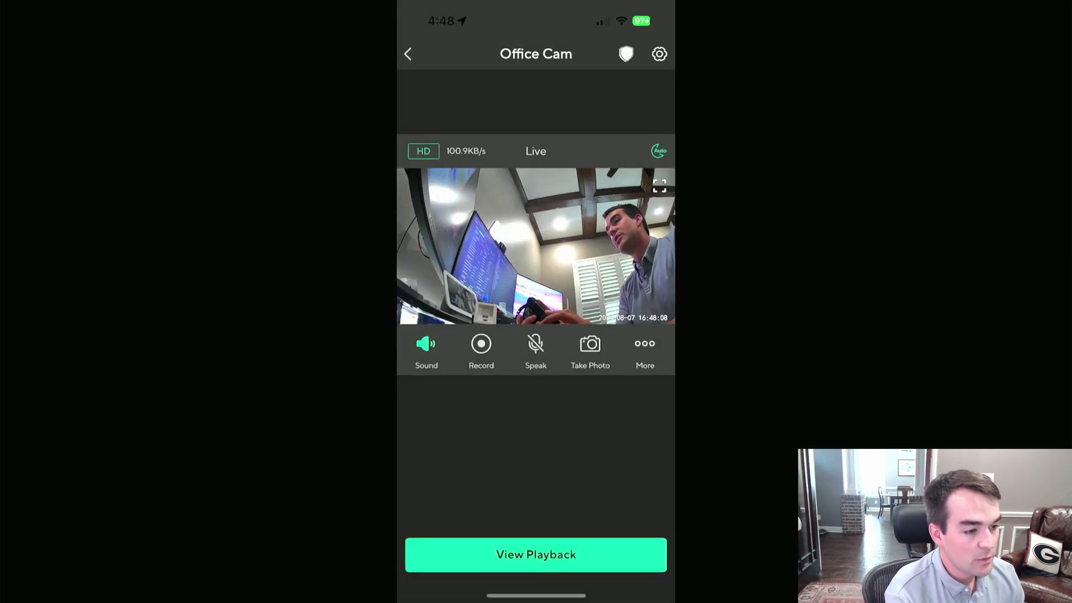
click(407, 53)
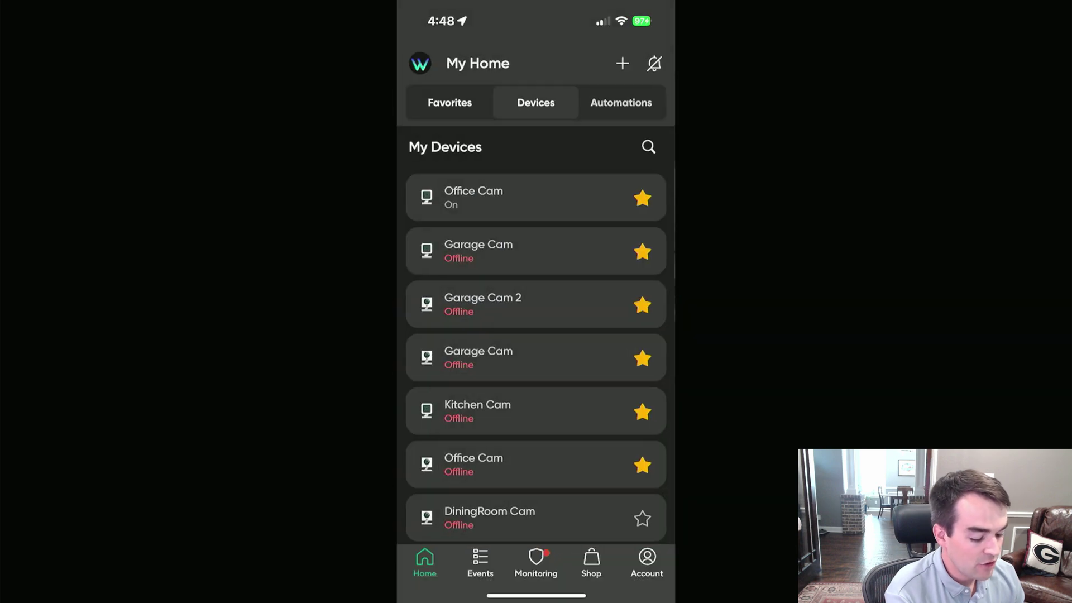
scroll(535, 335, down, 3)
scroll(536, 335, up, 5)
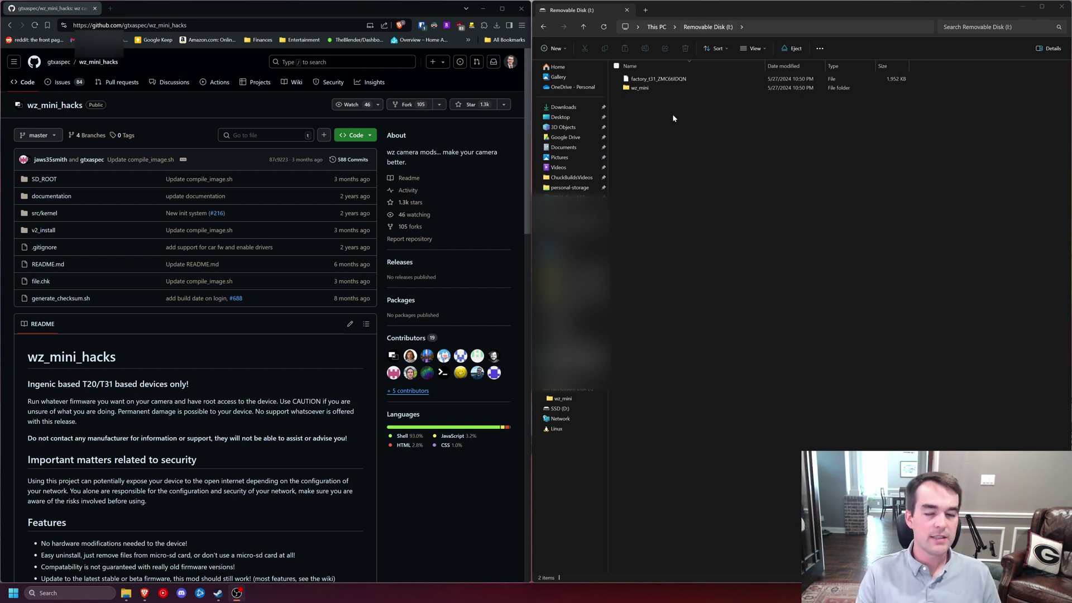
Step: Open wz_mini.conf from the removable drive's wz_mini folder with Visual Studio Code
double_click(648, 89)
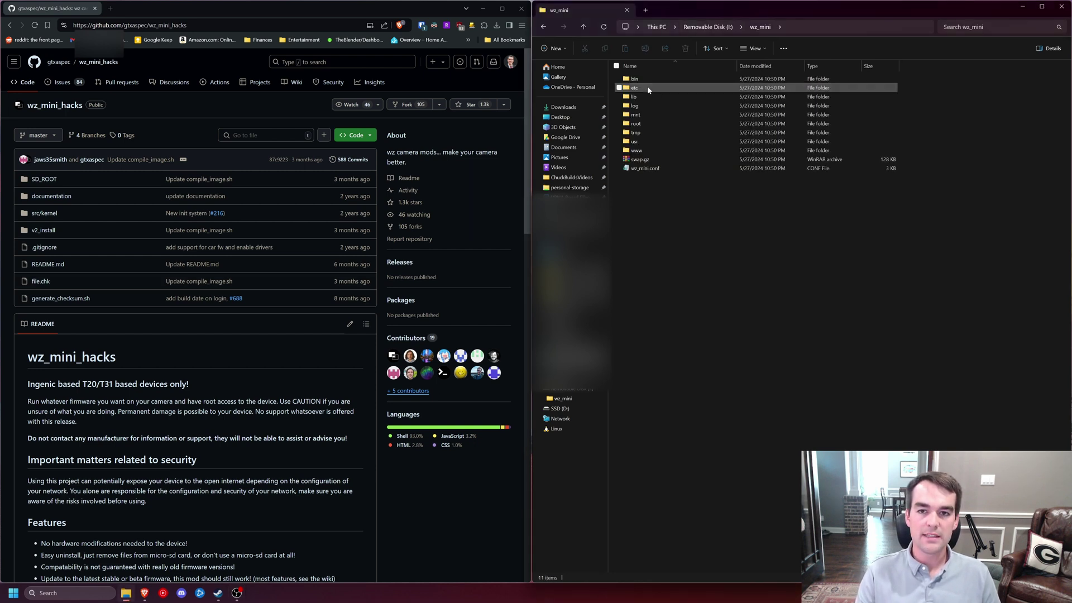
click(653, 168)
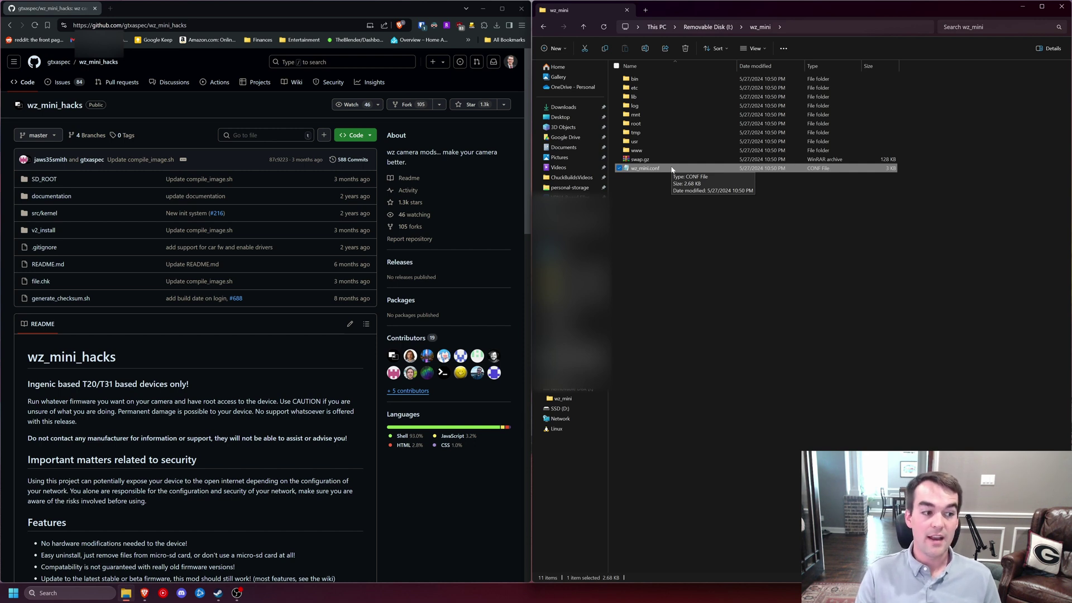
right_click(671, 168)
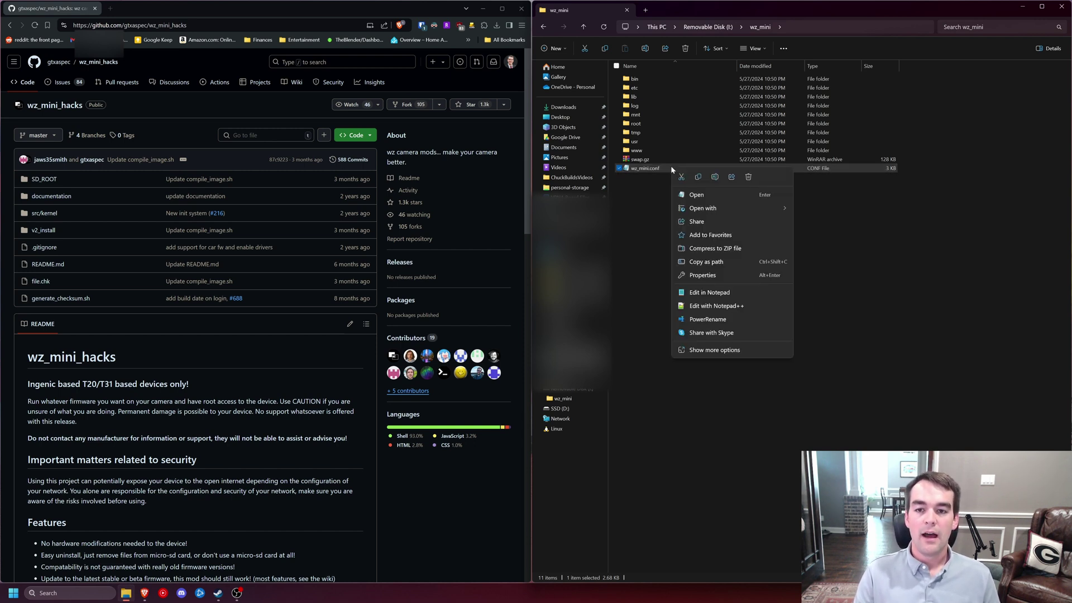
mouse_move(725, 208)
click(826, 222)
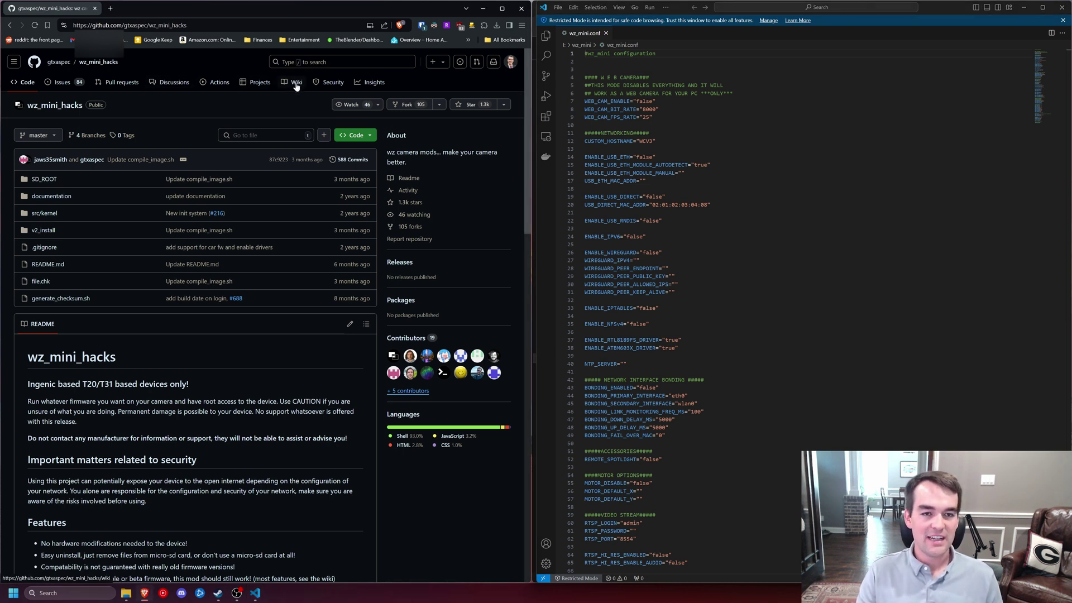
Step: Open the wz_mini_hacks wiki's Configuration File page and scroll through its settings, starting at Wireguard
click(296, 84)
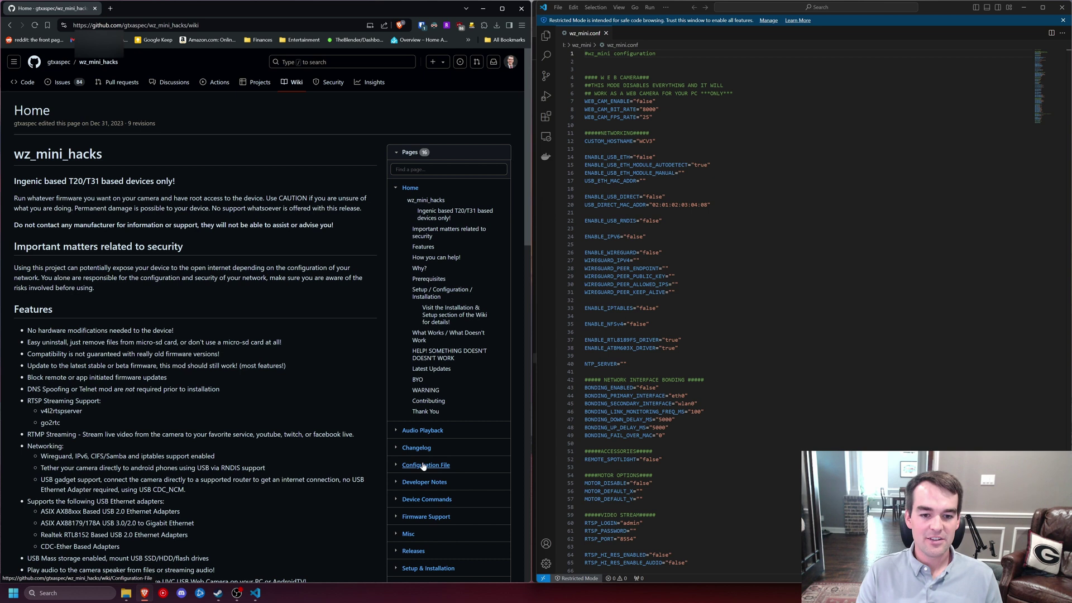
click(423, 465)
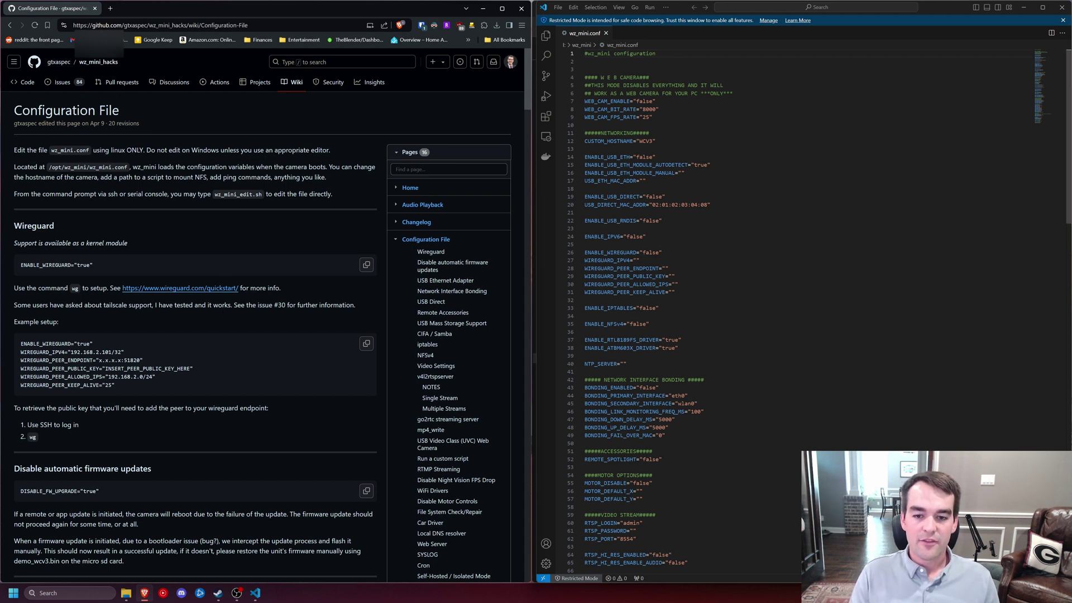
scroll(781, 307, down, 14)
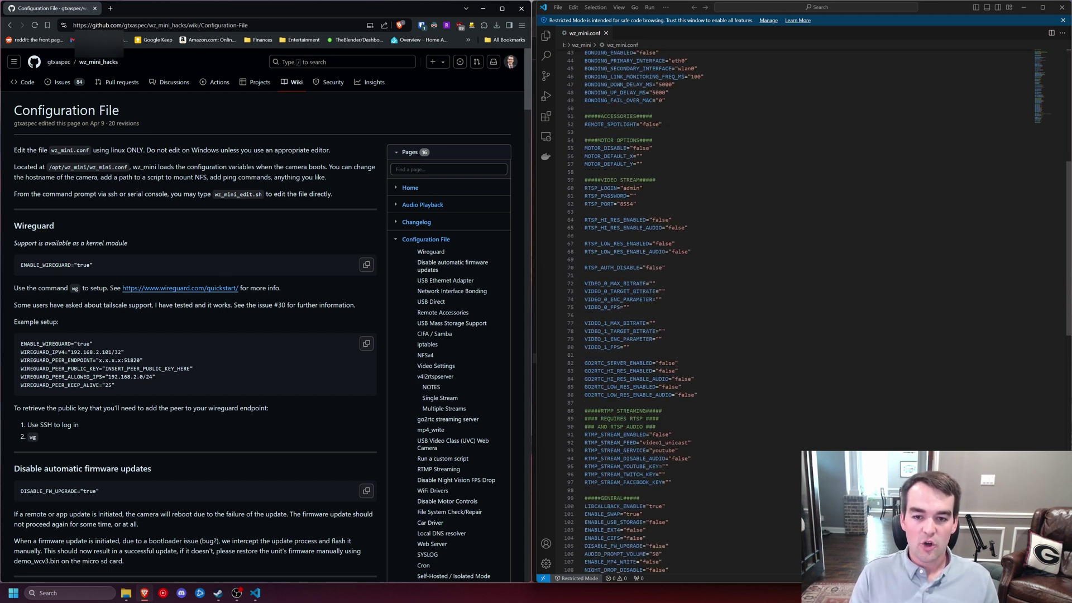
scroll(781, 307, down, 2)
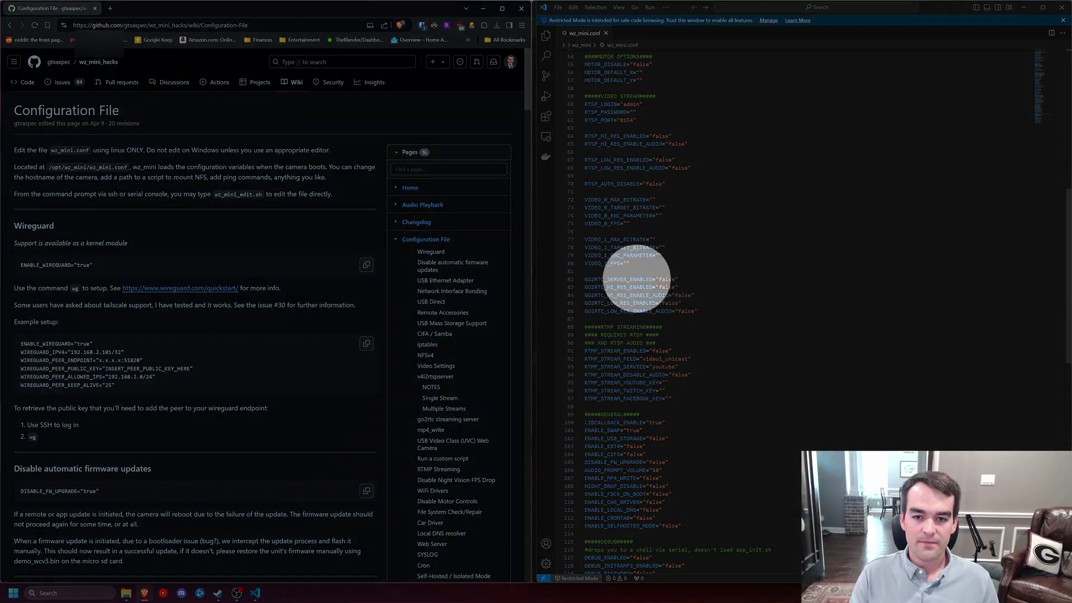
Step: Set GO2RTC_SERVER_ENABLED, the hi-res and low-res streams, and their audio to "true"
double_click(636, 74)
key(BackSpace)
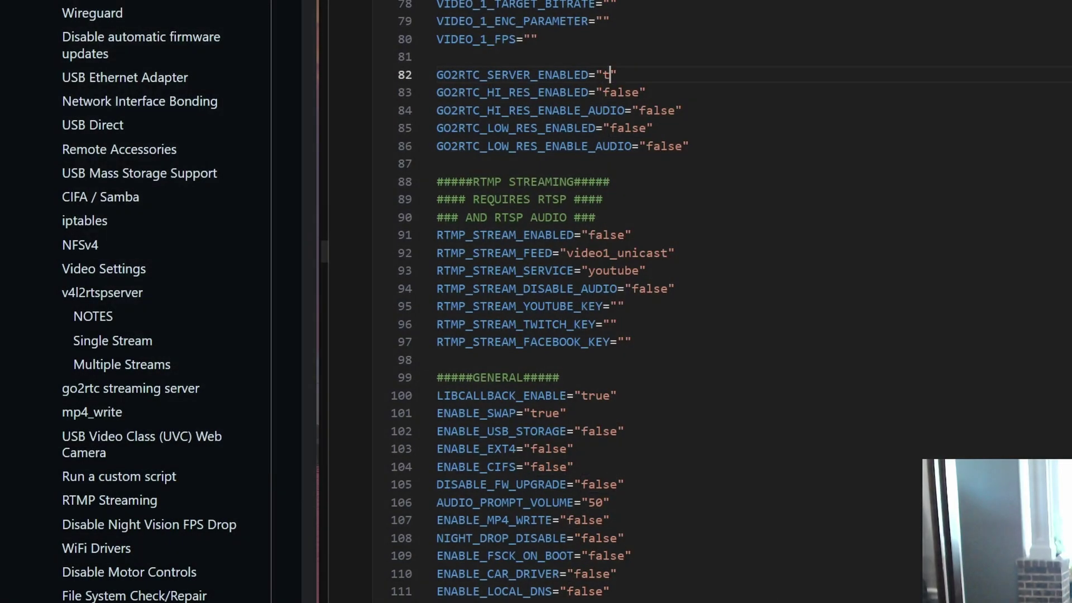
text(true)
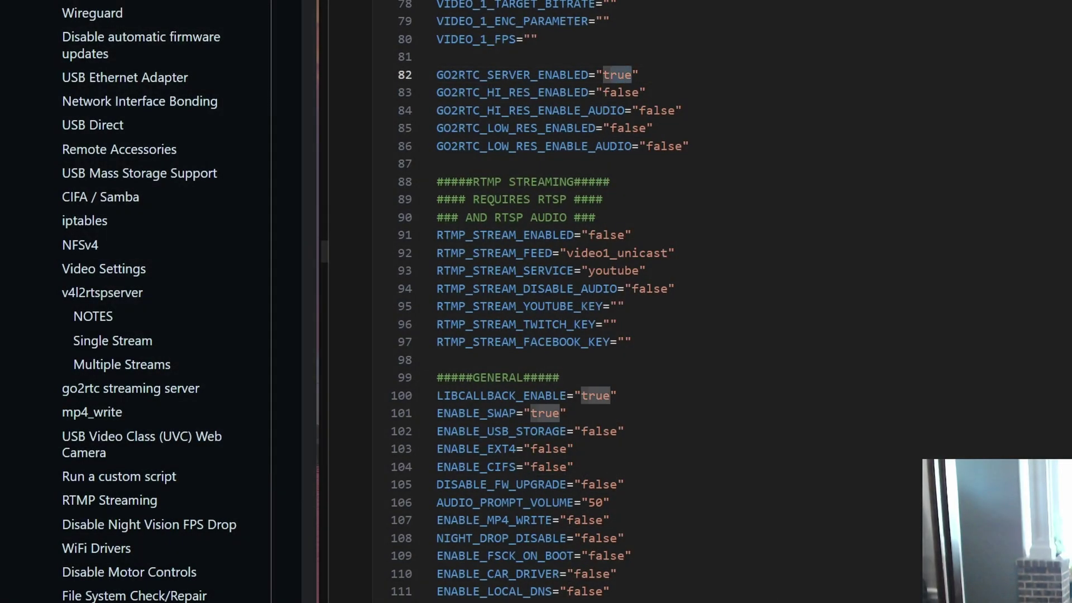
double_click(620, 92)
text(rue)
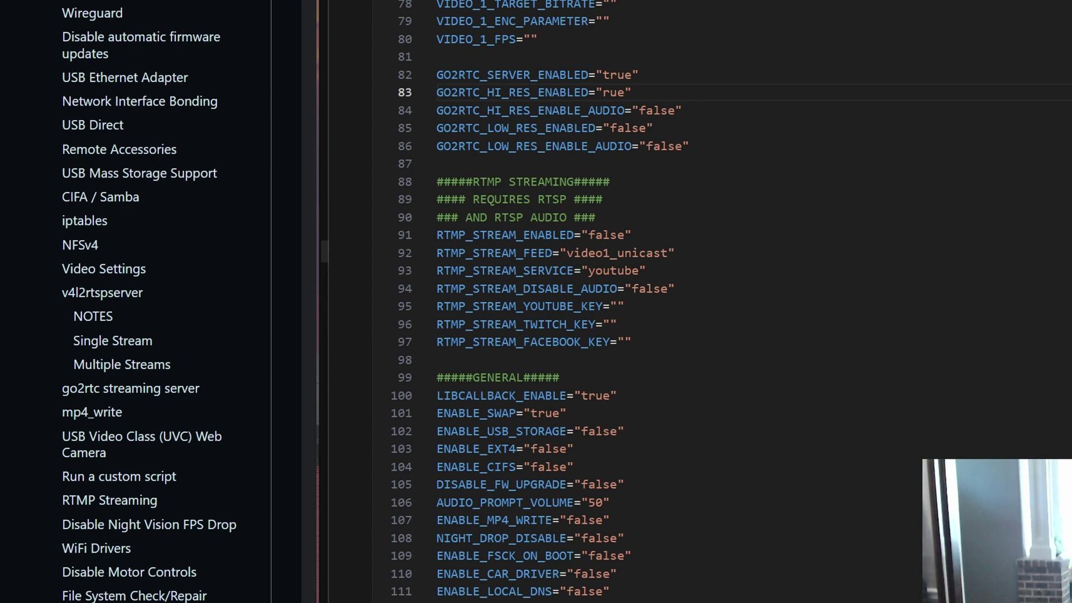
click(602, 92)
text(t)
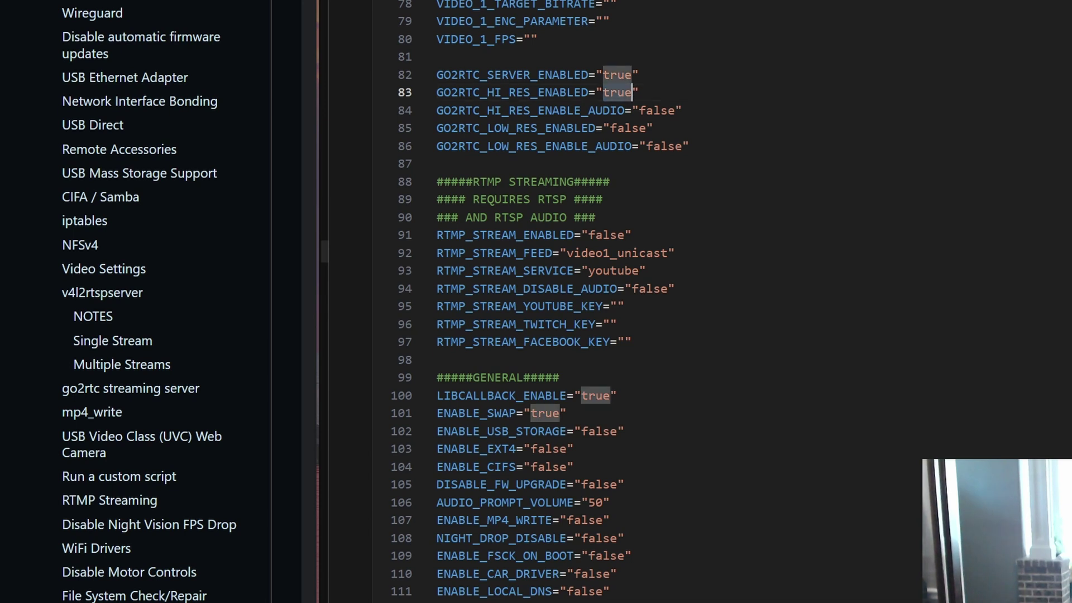
double_click(661, 110)
text(true)
double_click(628, 128)
key(ctrl+d)
text(true)
click(603, 199)
Step: Set DISABLE_FW_UPGRADE and WEB_SERVER_ENABLED to "true" in wz_mini.conf
scroll(602, 199, down, 2)
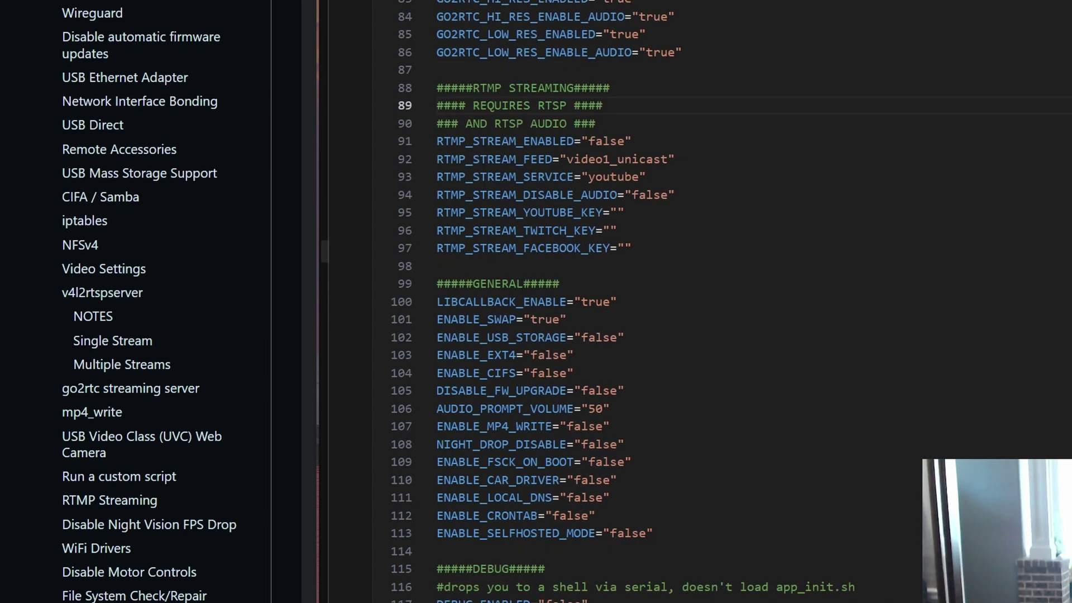
scroll(602, 199, down, 2)
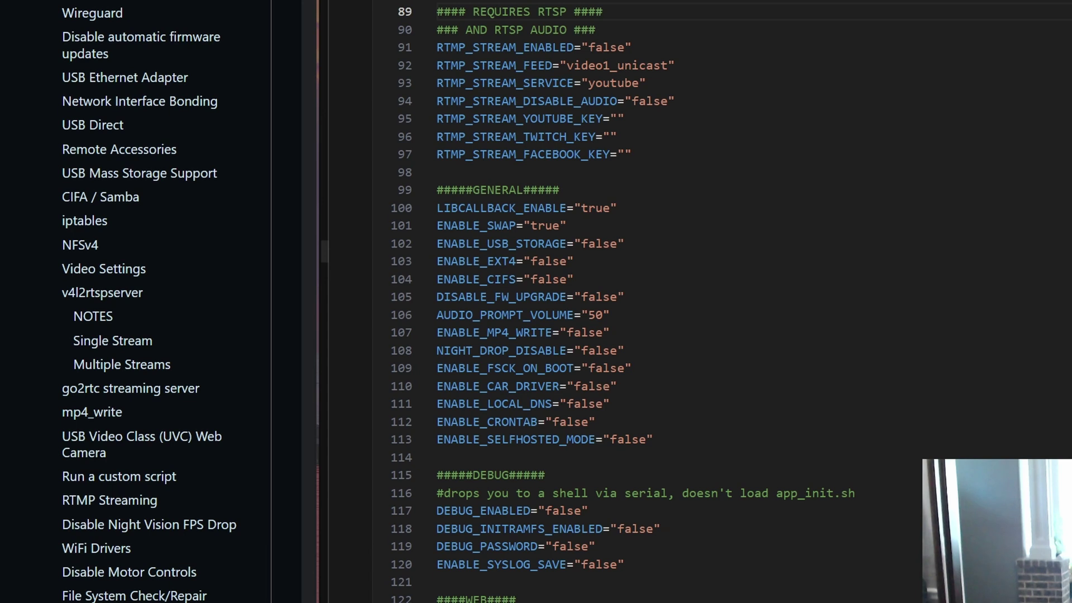
drag(436, 297, 611, 297)
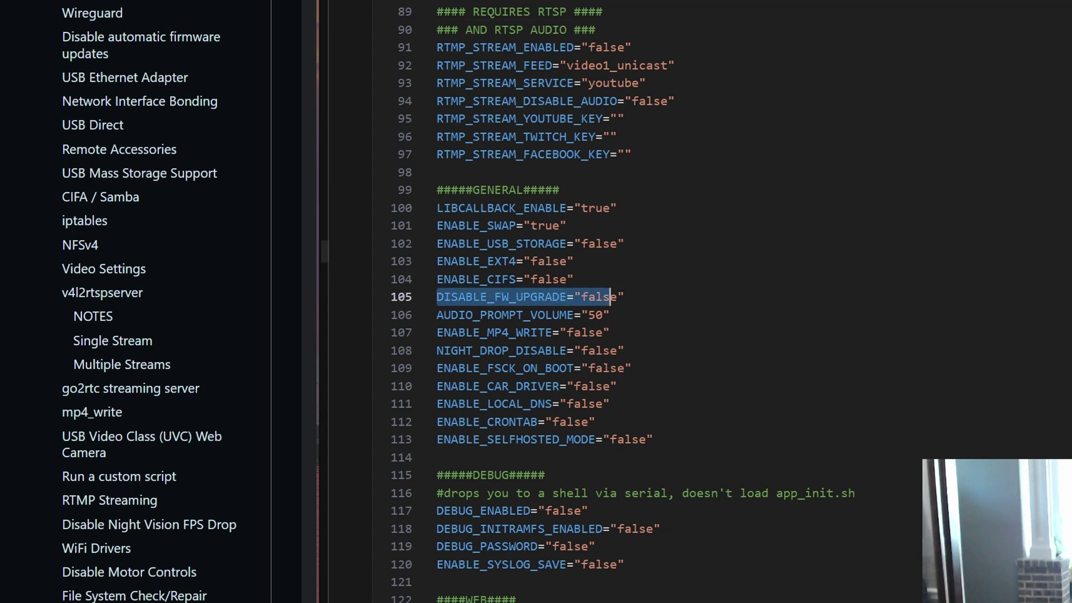
click(624, 297)
key(Left)
key(ctrl+d)
text(true)
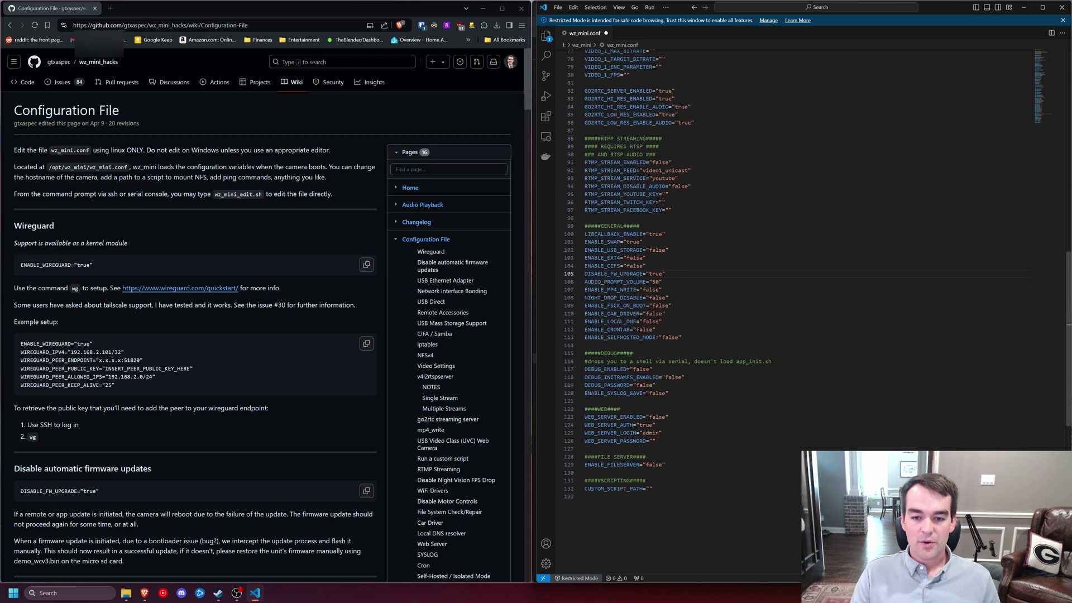
double_click(657, 417)
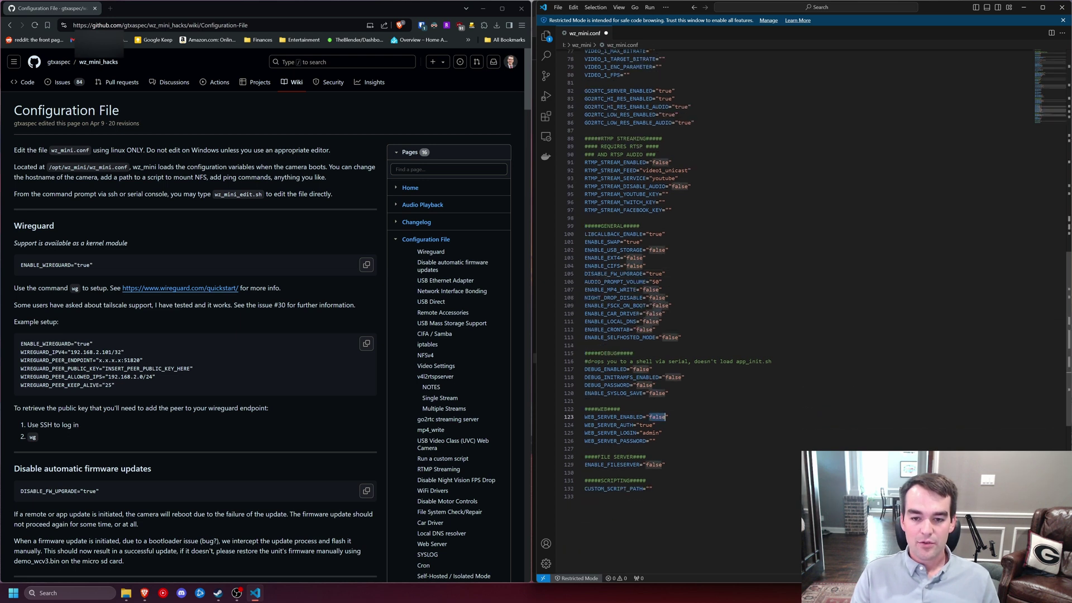
text(true)
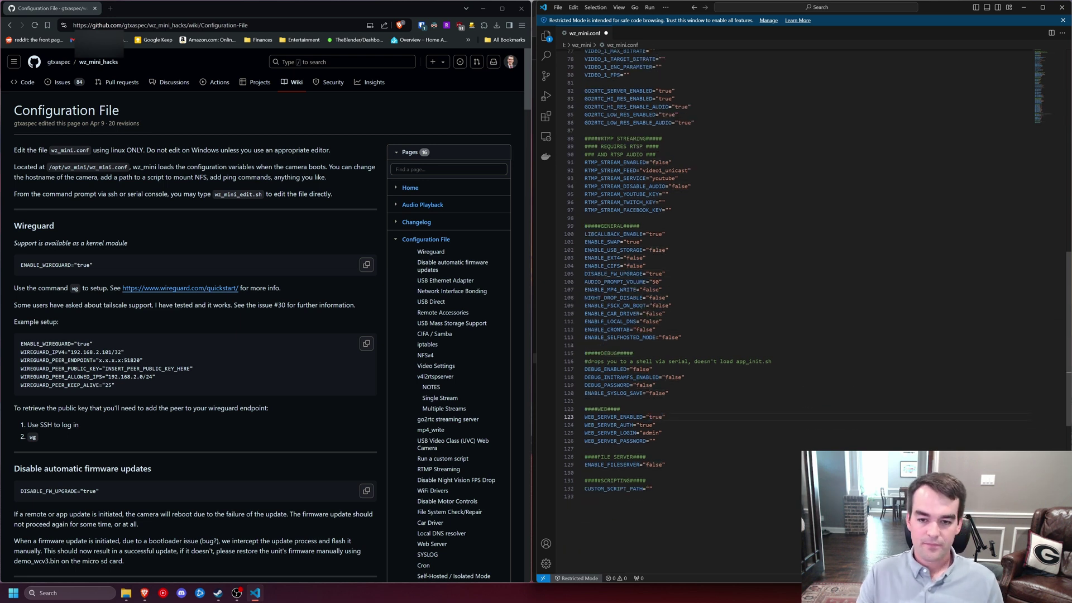
click(652, 441)
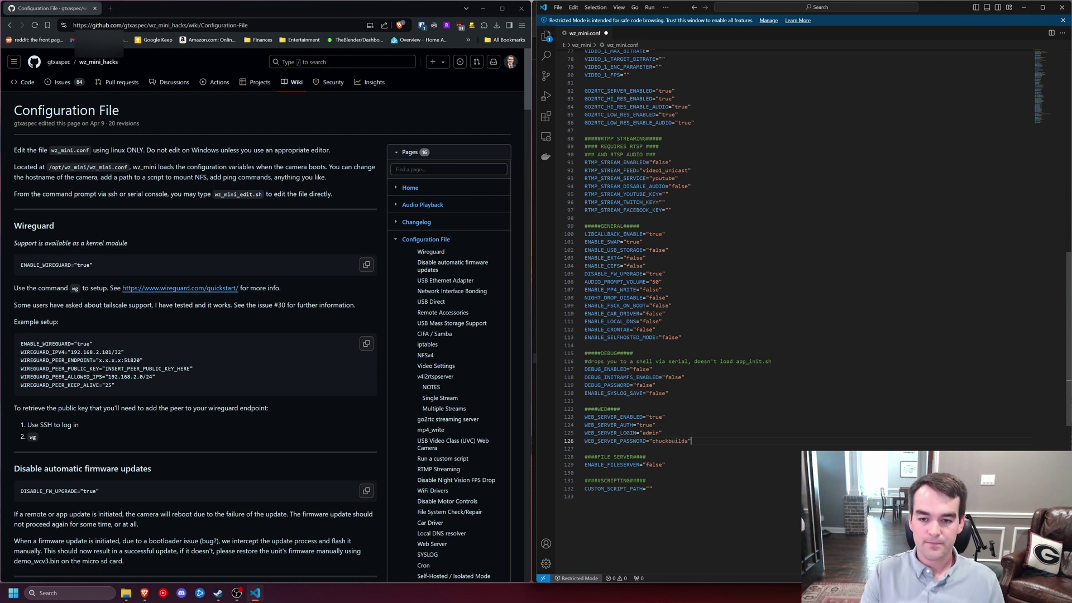
Step: Enter the web server password in WEB_SERVER_PASSWORD and add a new line below it
key(End)
key(Return)
Step: Copy WEB_SERVER_OPTIONS="cam config car jpeg" from the wiki and paste it onto the new line
scroll(196, 391, down, 20)
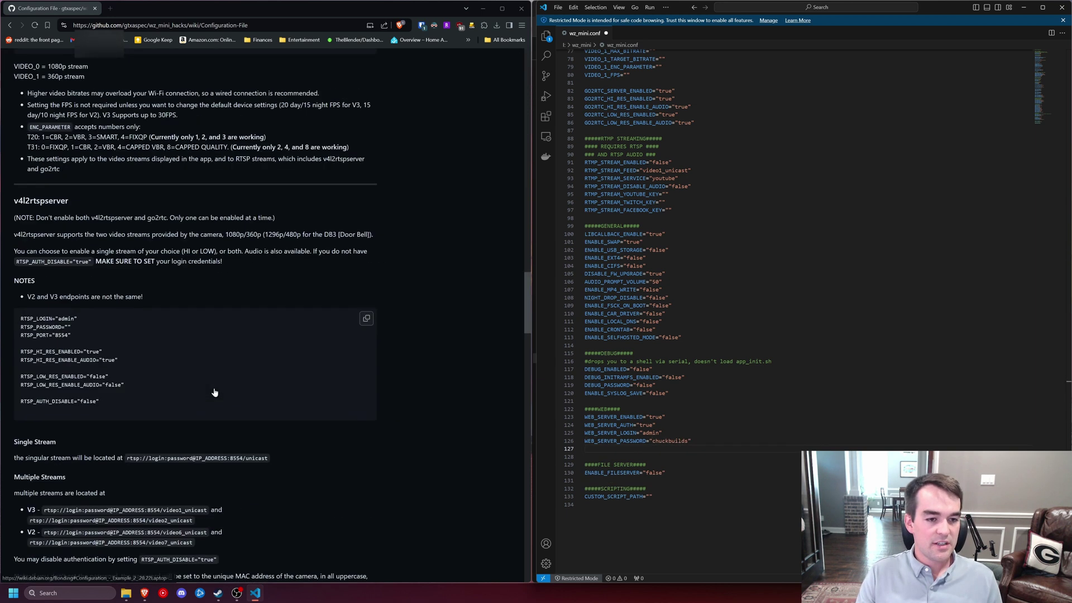
scroll(216, 391, up, 5)
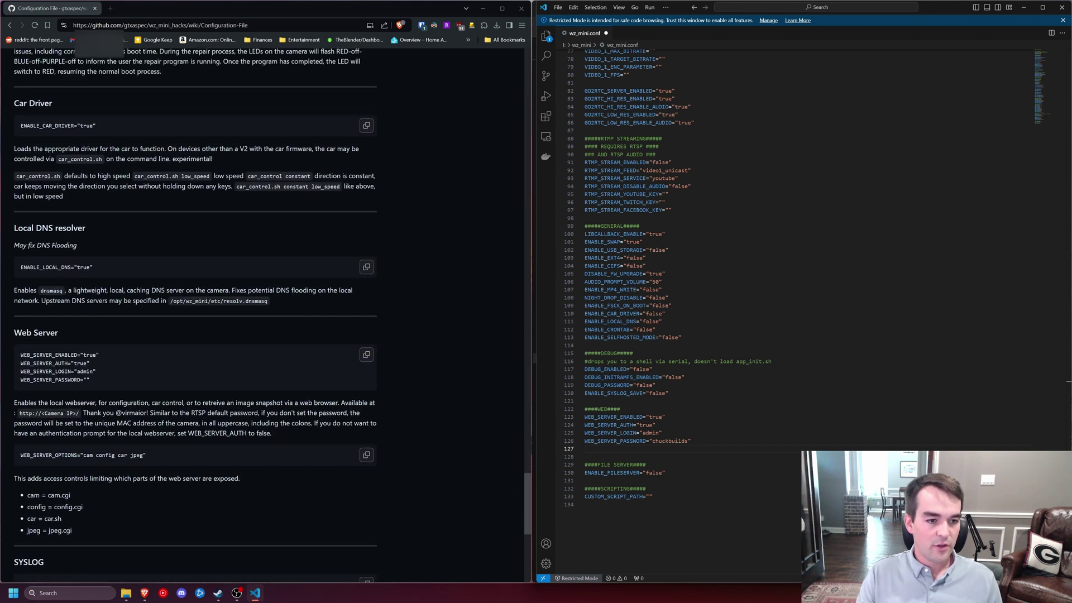
click(99, 393)
scroll(99, 393, down, 1)
drag(157, 416, 23, 414)
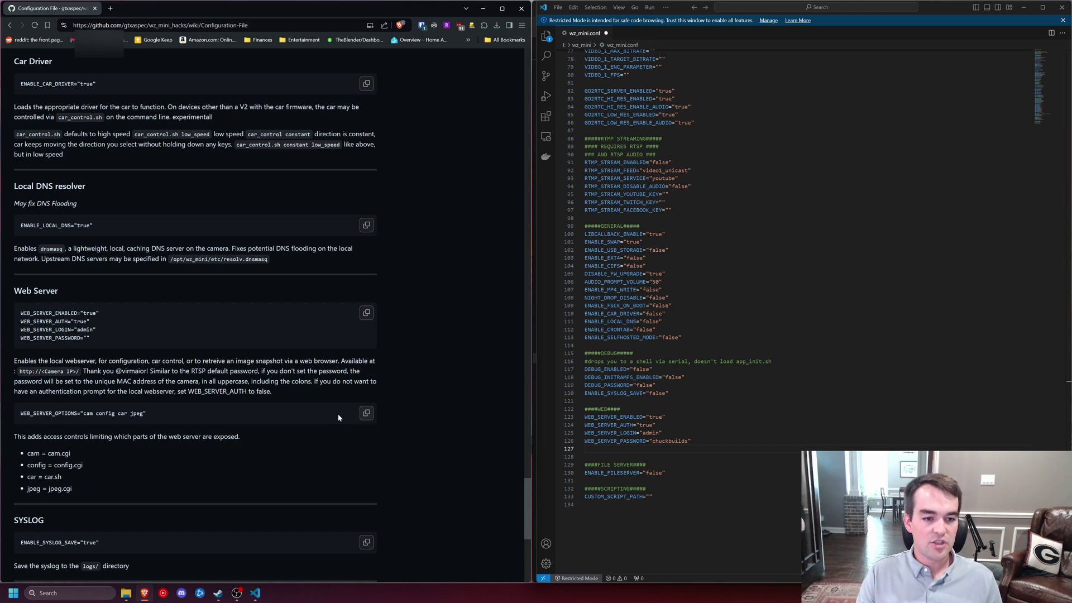
click(366, 413)
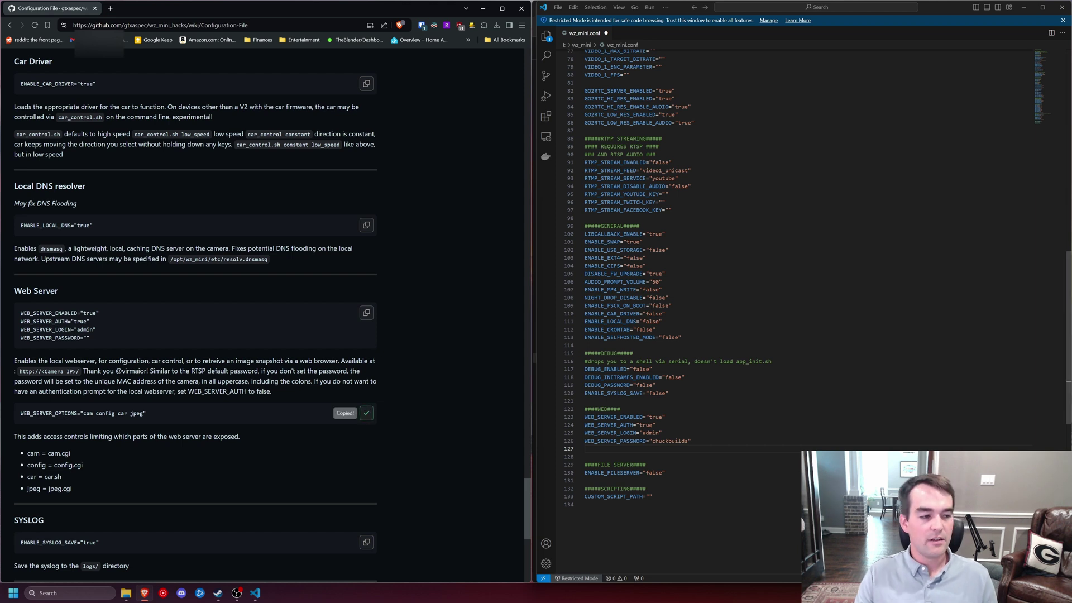
click(585, 456)
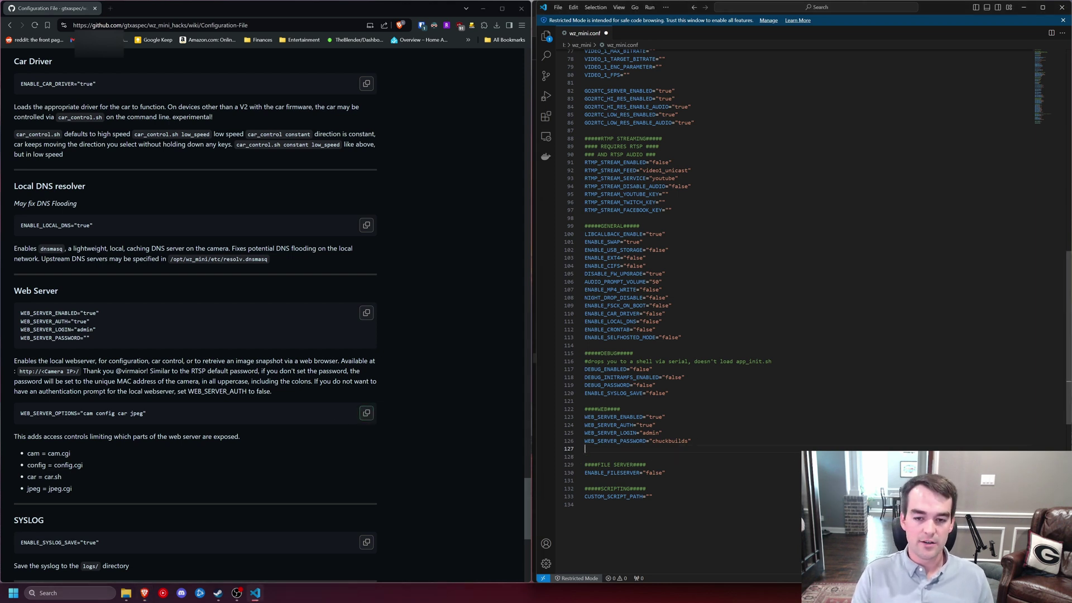
key(ctrl+v)
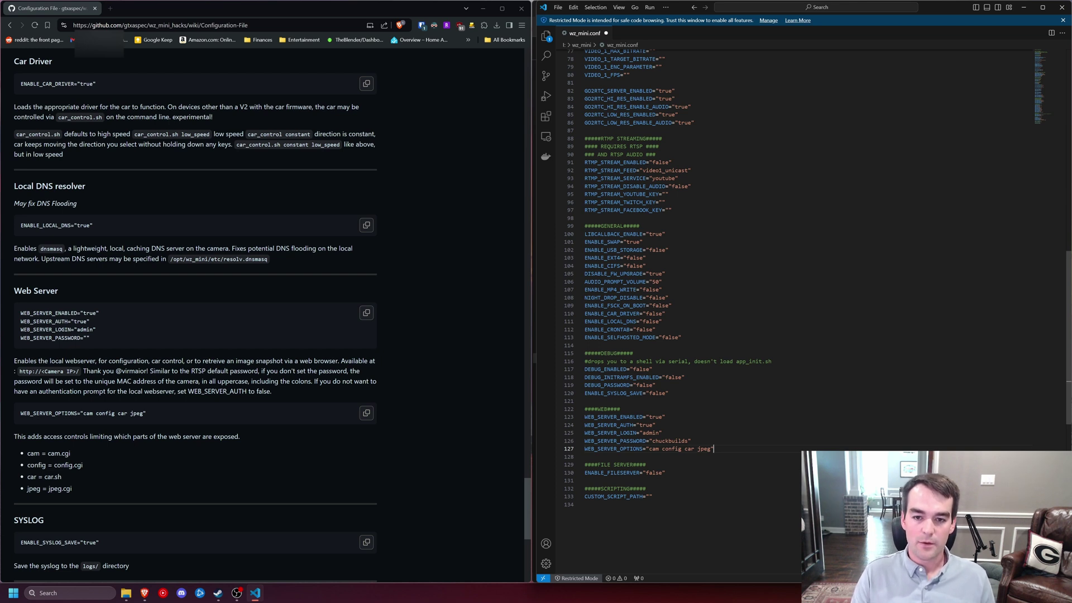
Step: Save As wz_mini.conf in Removable Disk > wz_mini and confirm replacing the existing file
click(557, 8)
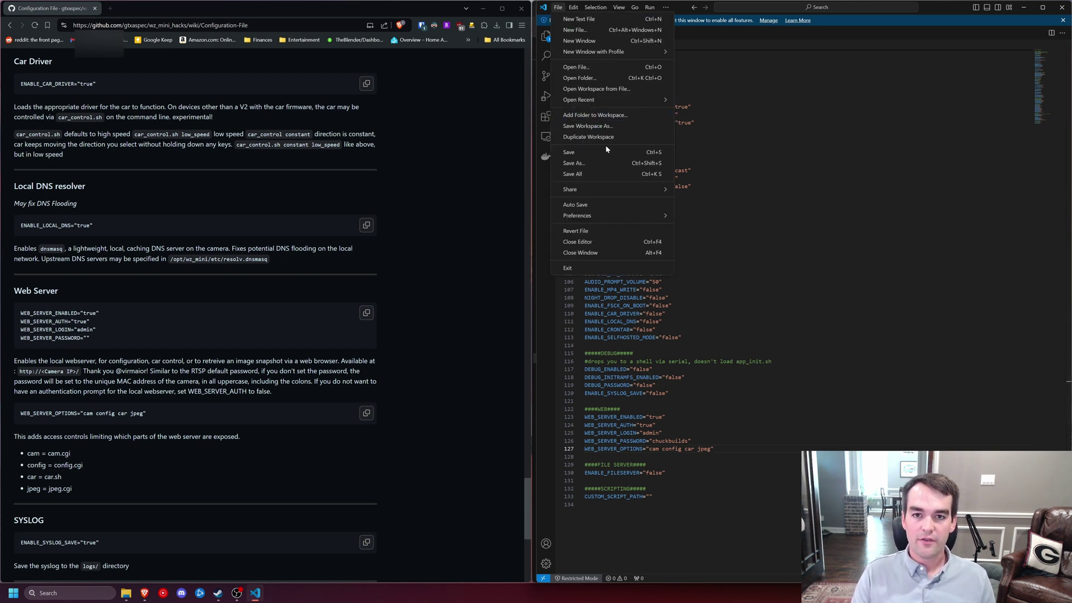
click(604, 162)
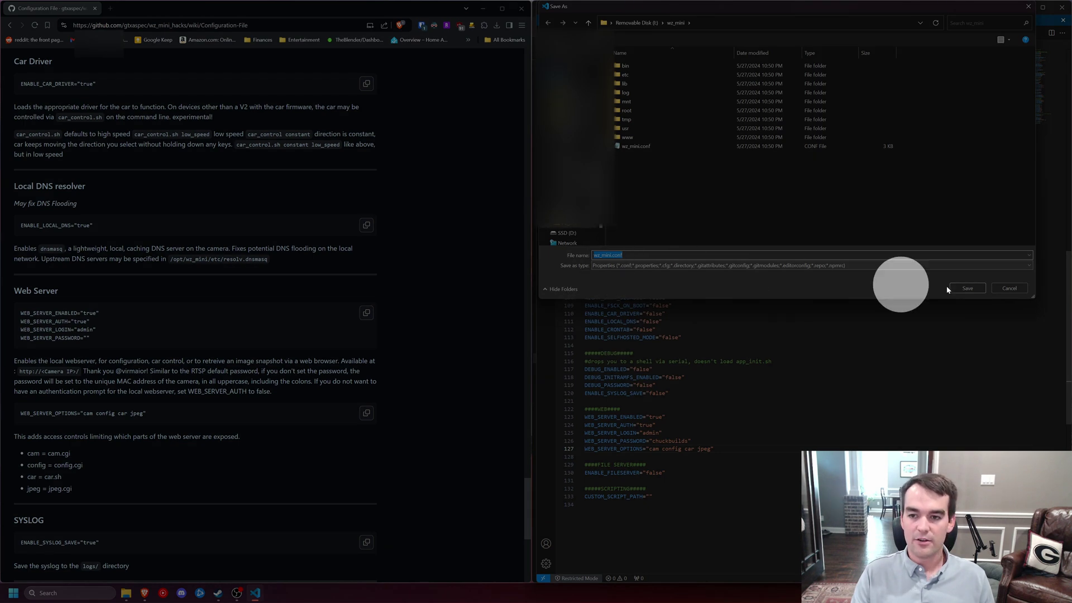
click(974, 287)
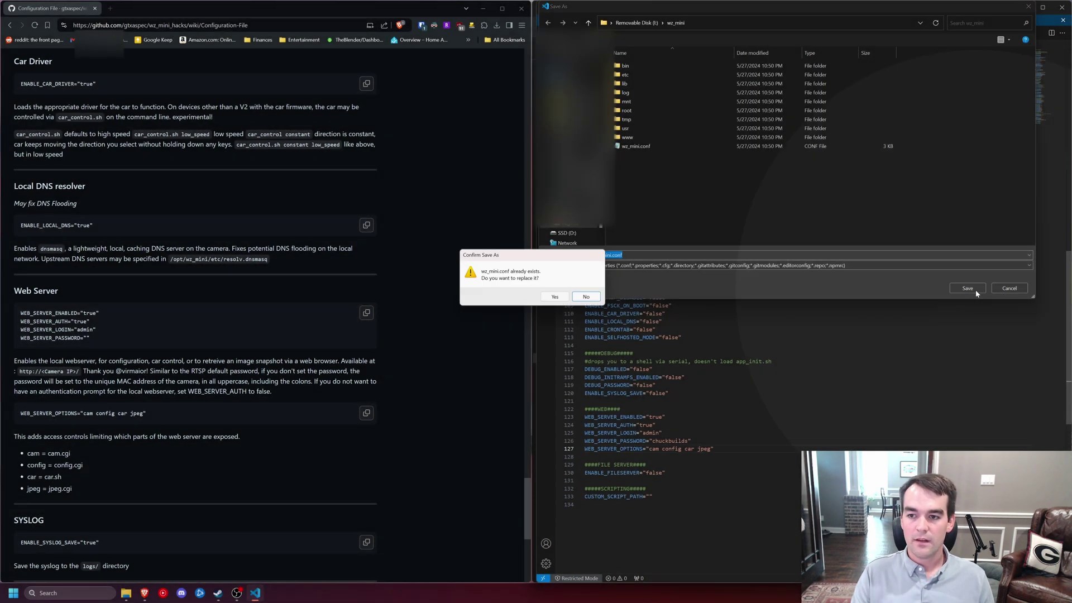
click(561, 297)
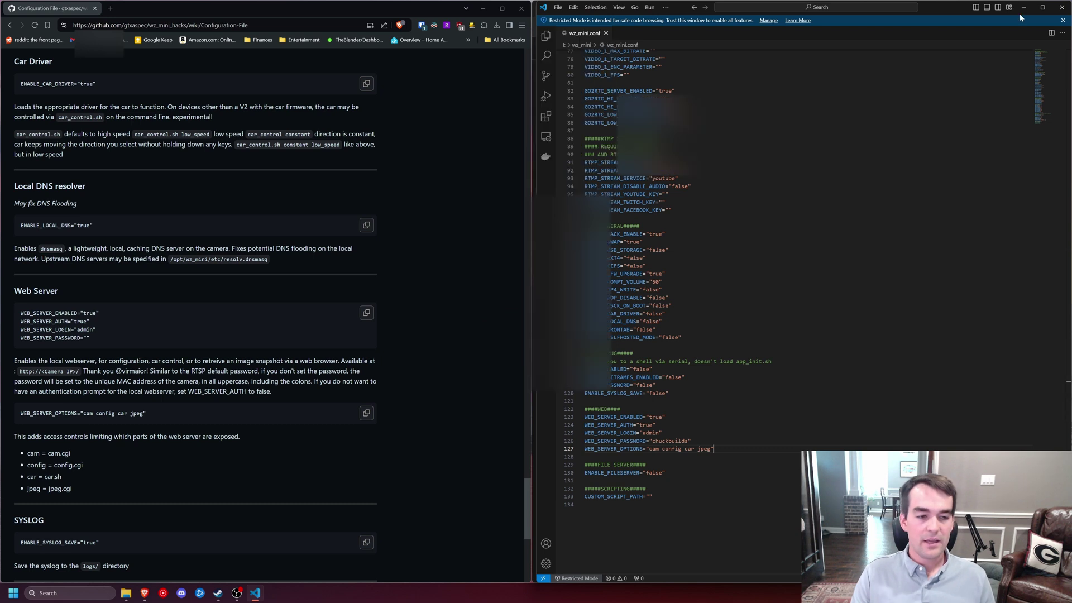
Step: In File Explorer, go from the wz_mini folder up to Removable Disk (I:) and then This PC
click(125, 594)
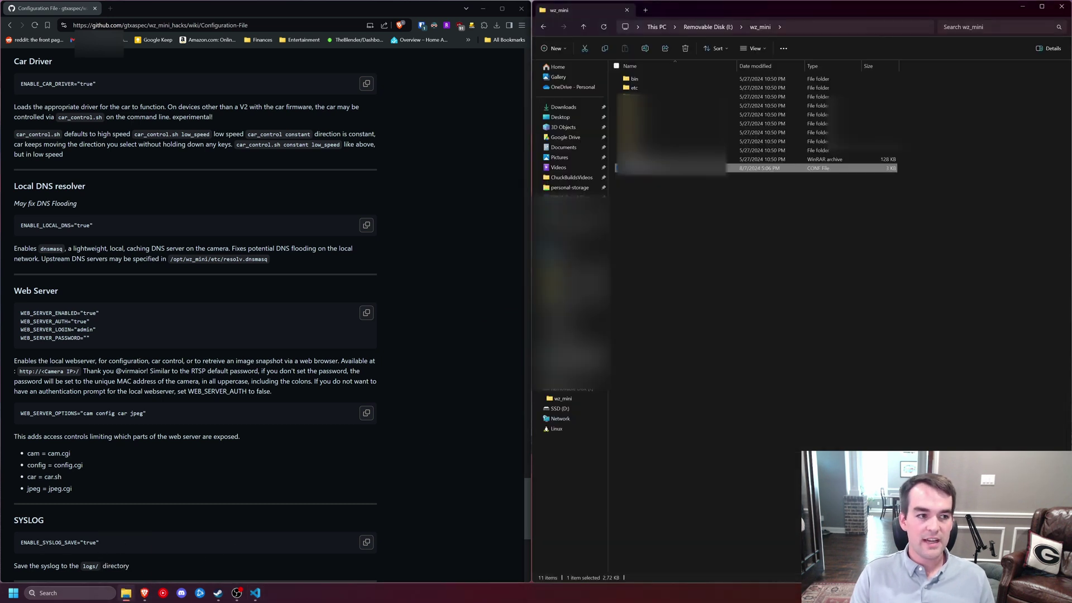
click(720, 27)
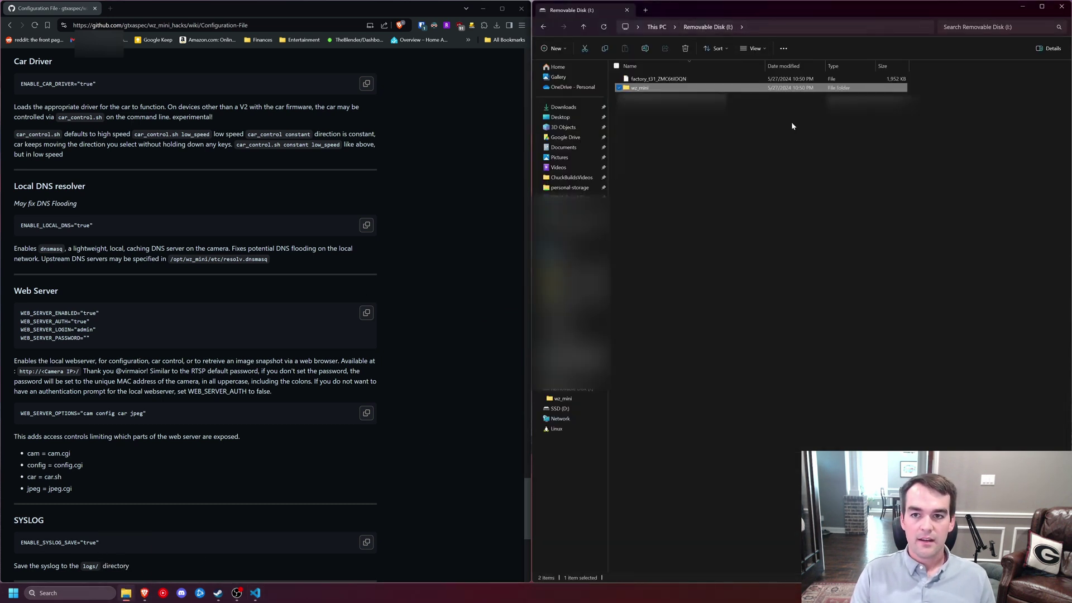
click(658, 27)
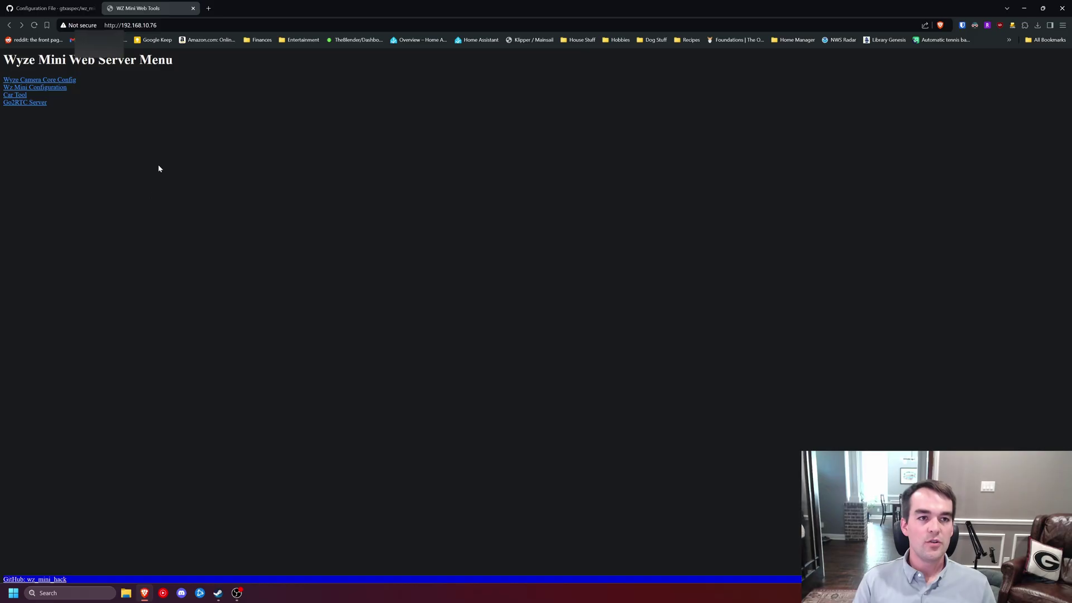
Step: Check that the Wz Mini Configuration page shows go2rtc and the web server enabled, then go back
click(46, 90)
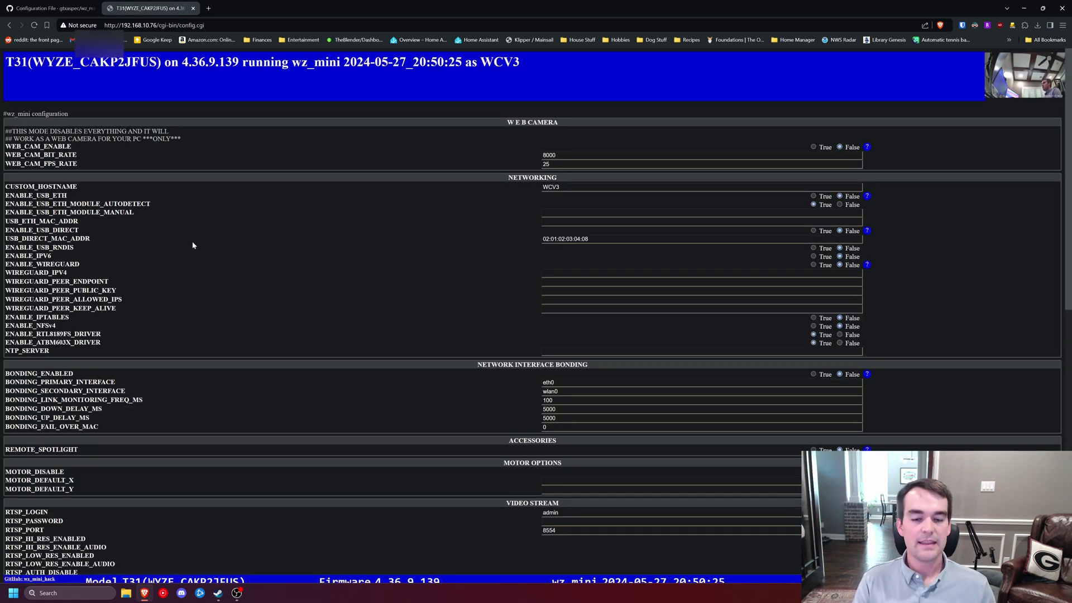
scroll(337, 235, down, 8)
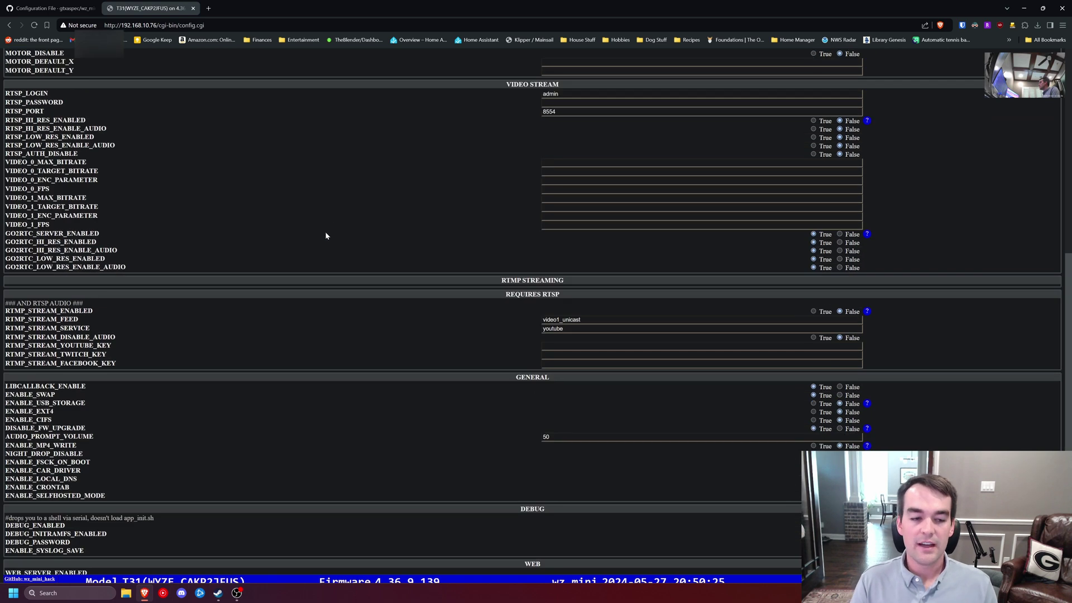
scroll(318, 236, down, 3)
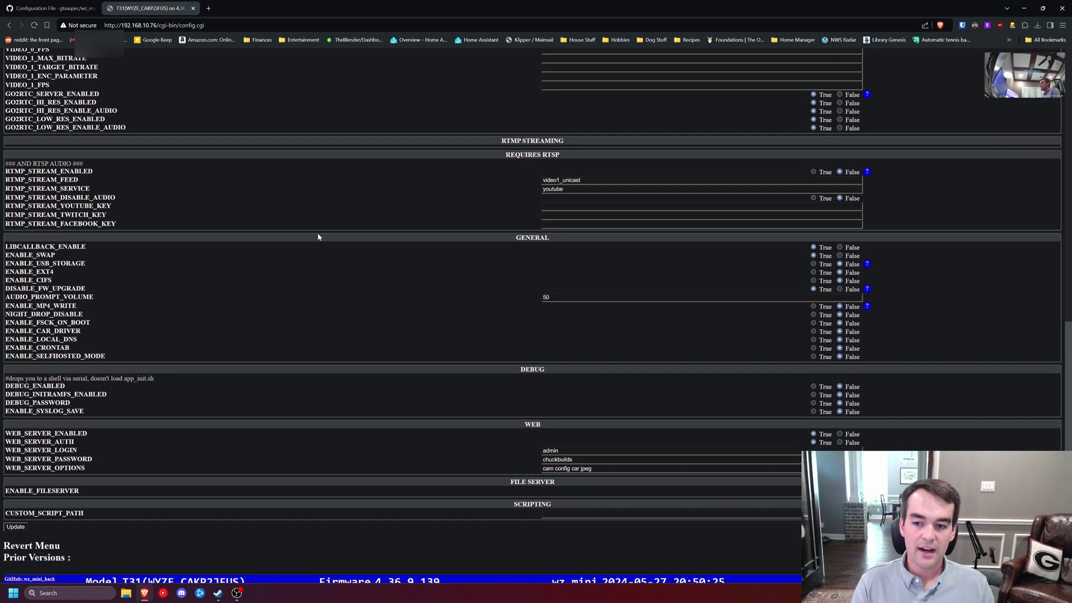
key(alt+Left)
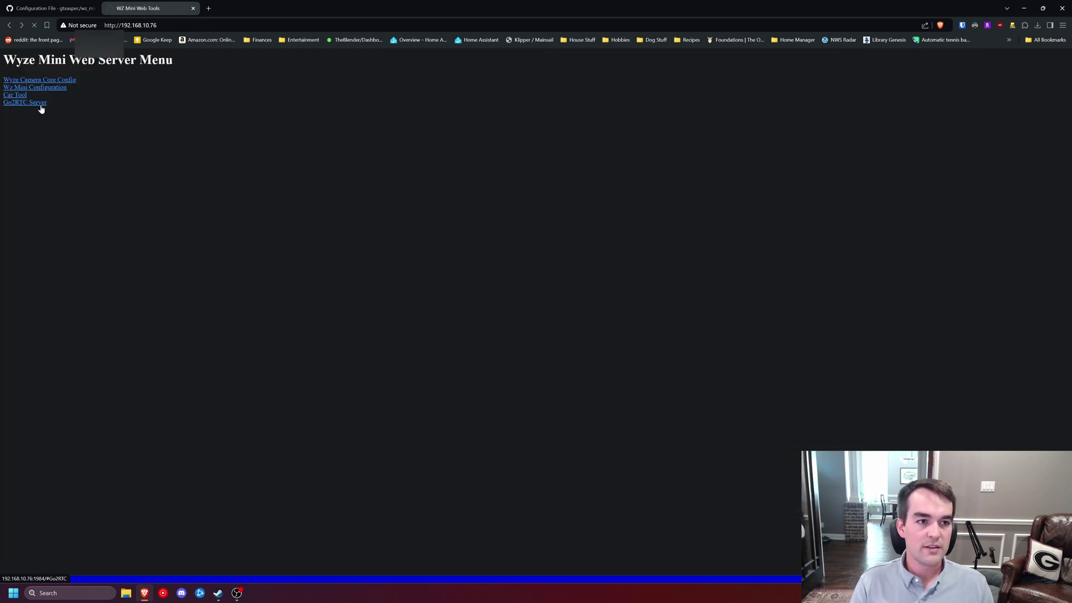
Step: Open the Go2RTC Server page, watch the 1080p stream live, and return to the streams list
click(37, 104)
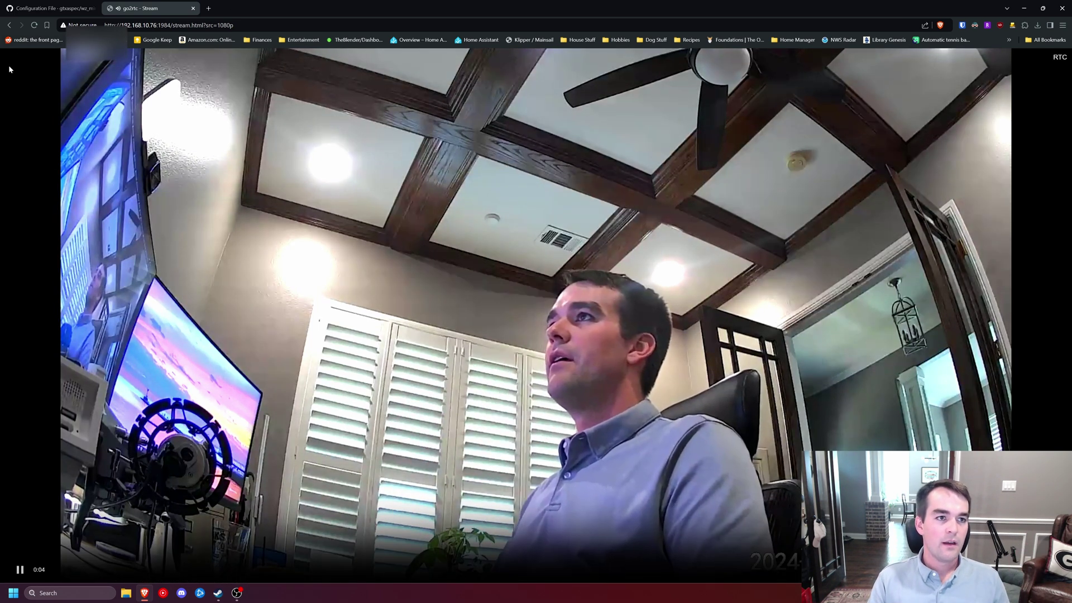
key(alt+Left)
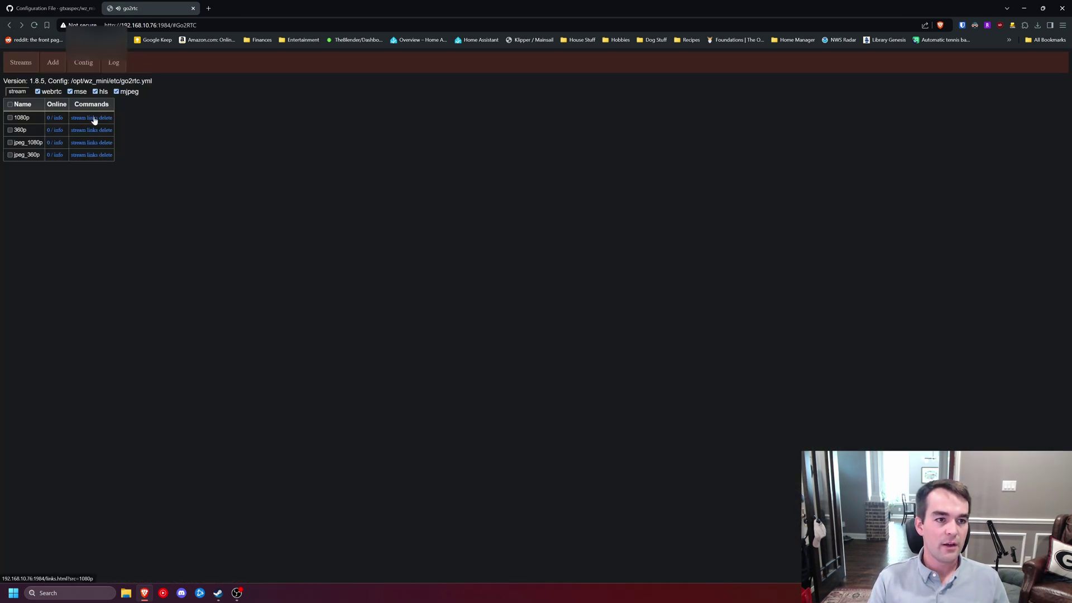
Step: Open the 1080p stream's links page and load Frigate's Config Editor in a new tab
click(93, 118)
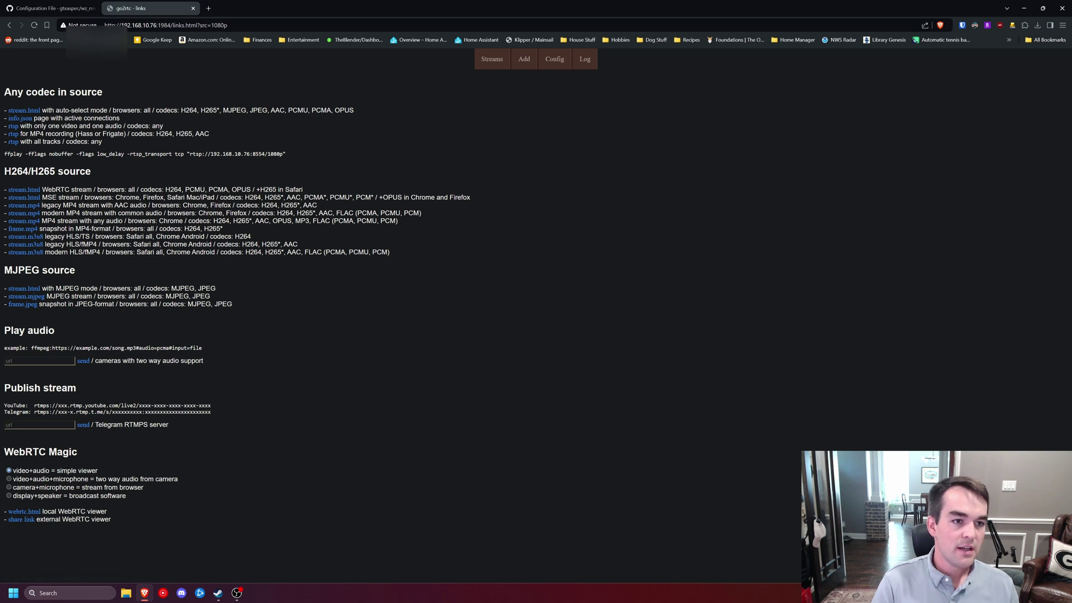
key(ctrl+t)
click(120, 135)
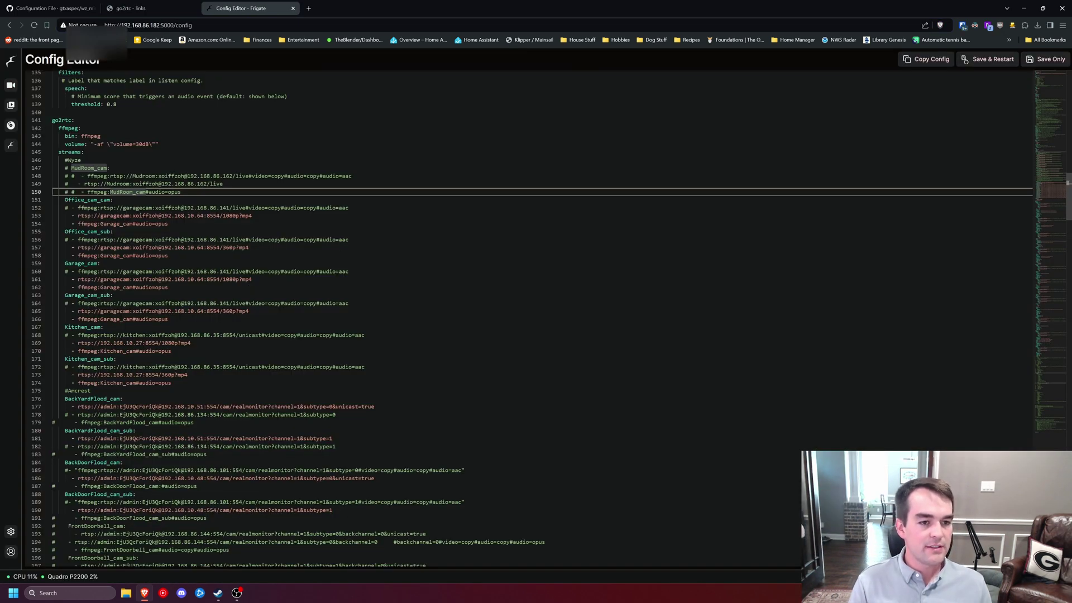
Step: Copy the 1080p stream's rtsp link address meant for MP4 recording
key(ctrl+shift+Tab)
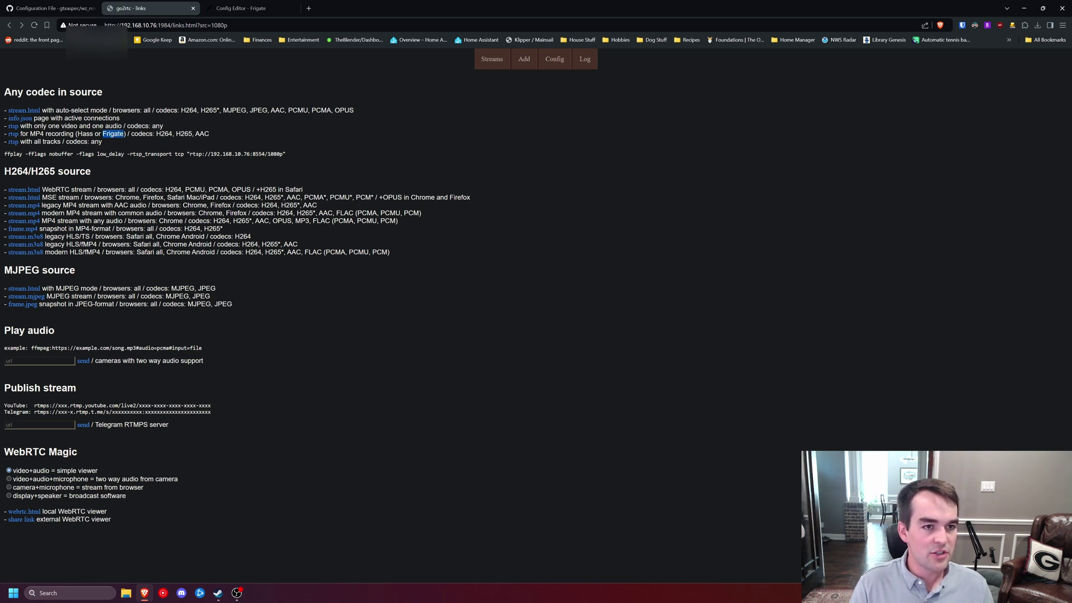
drag(103, 134, 76, 134)
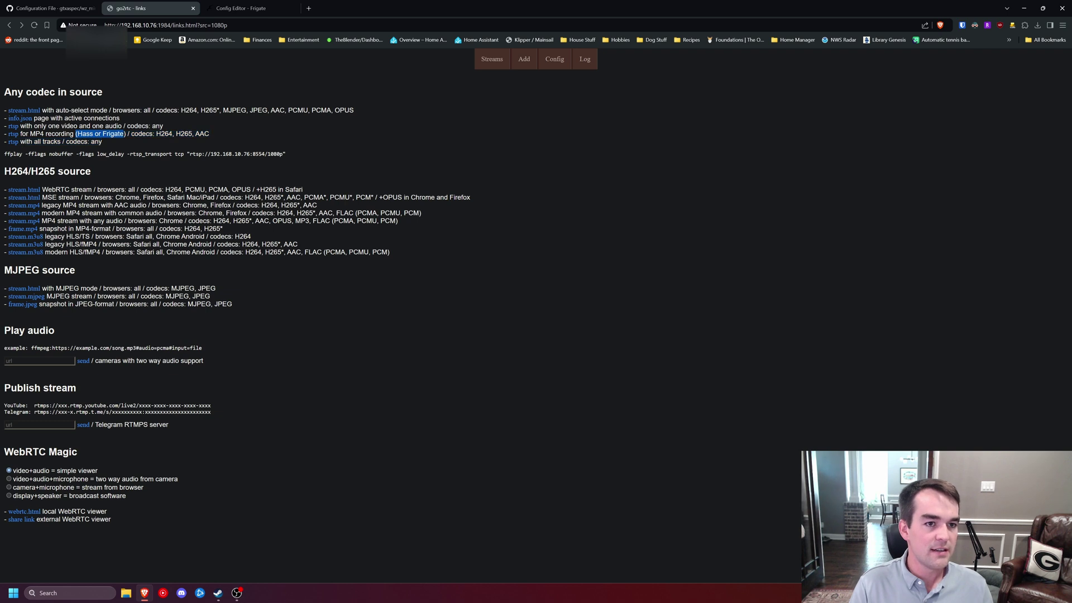
drag(156, 133, 219, 138)
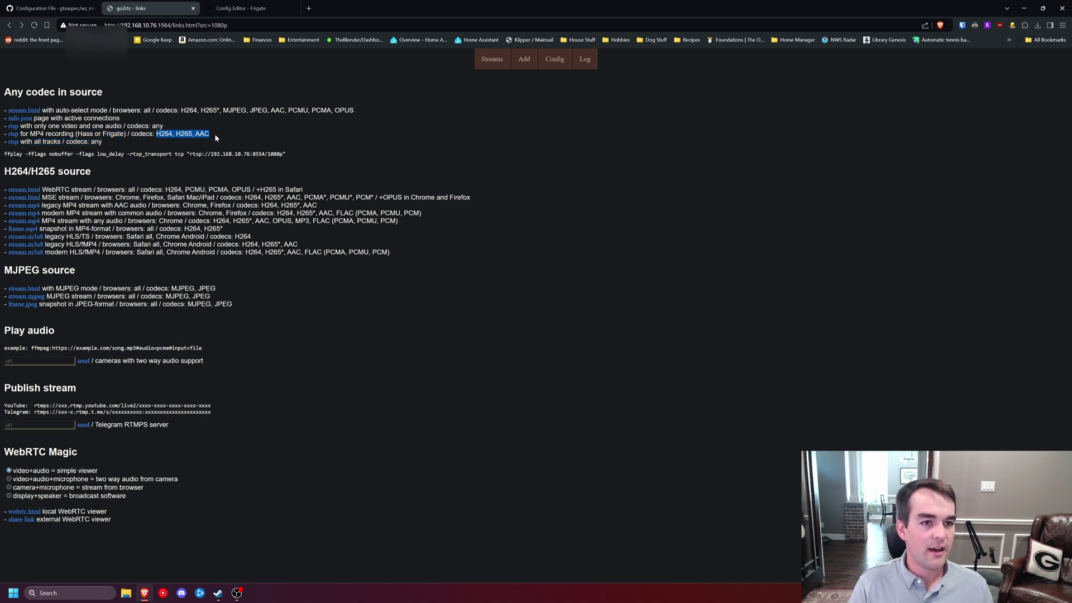
click(216, 138)
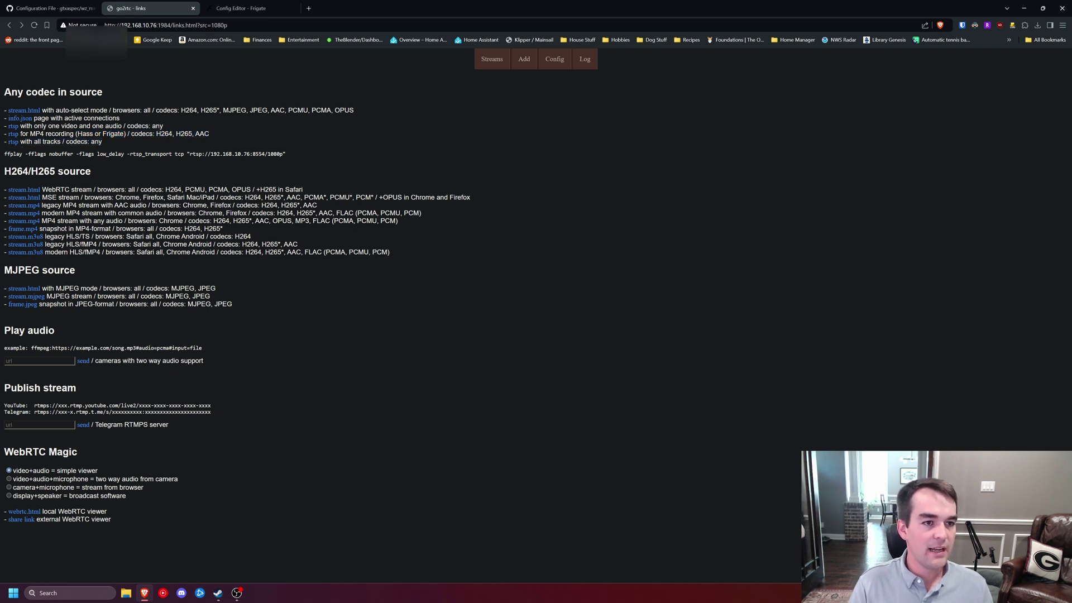
right_click(15, 139)
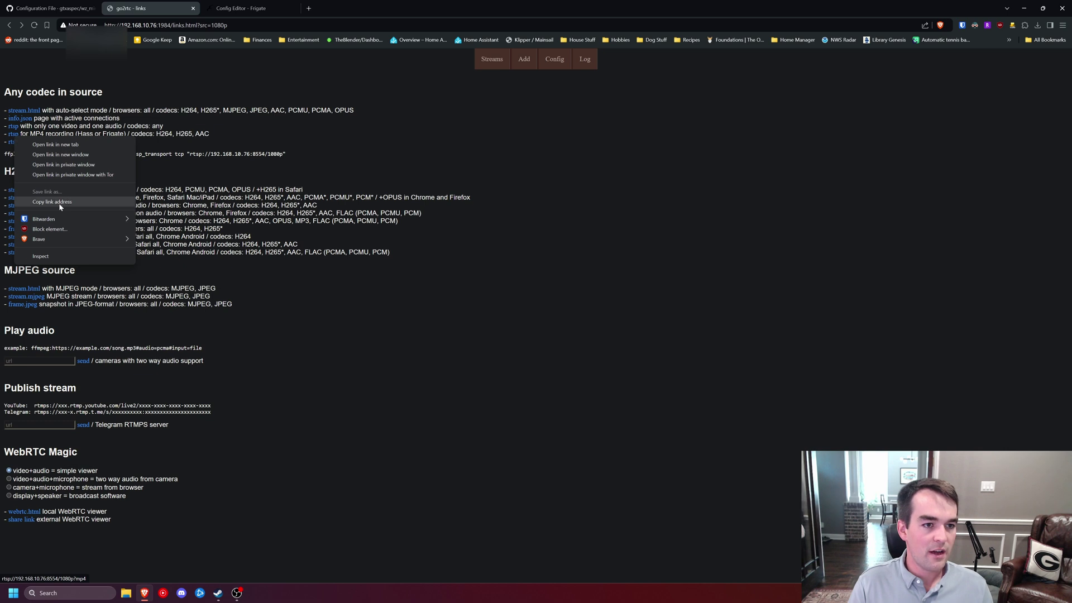
click(52, 202)
Step: Paste rtsp://192.168.10.76:8554/1080p?mp4 as an indented '- ' list item under Office_cam
click(239, 12)
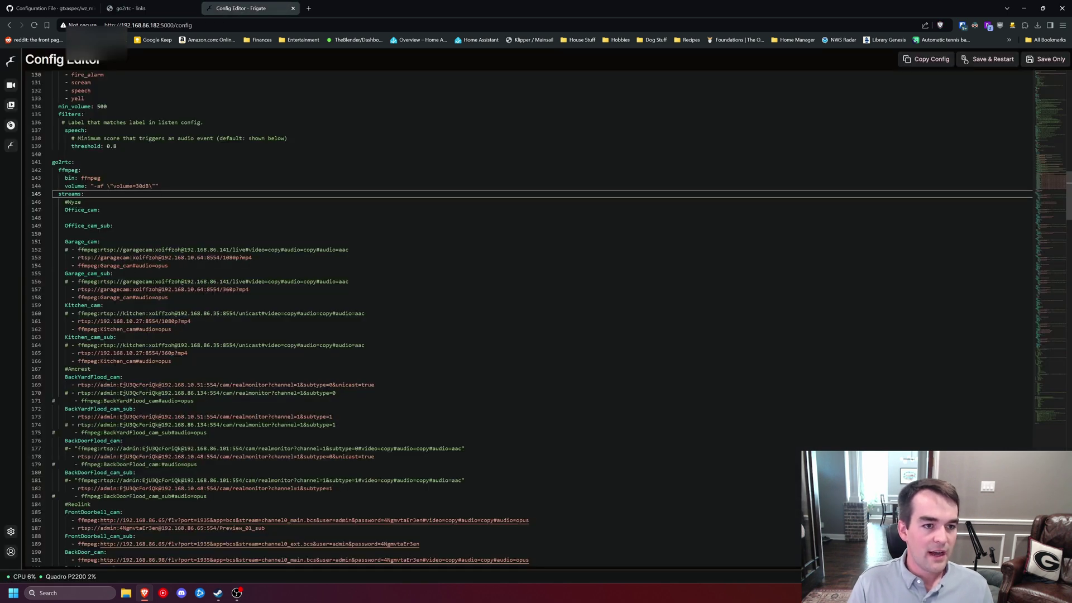
click(101, 209)
click(64, 217)
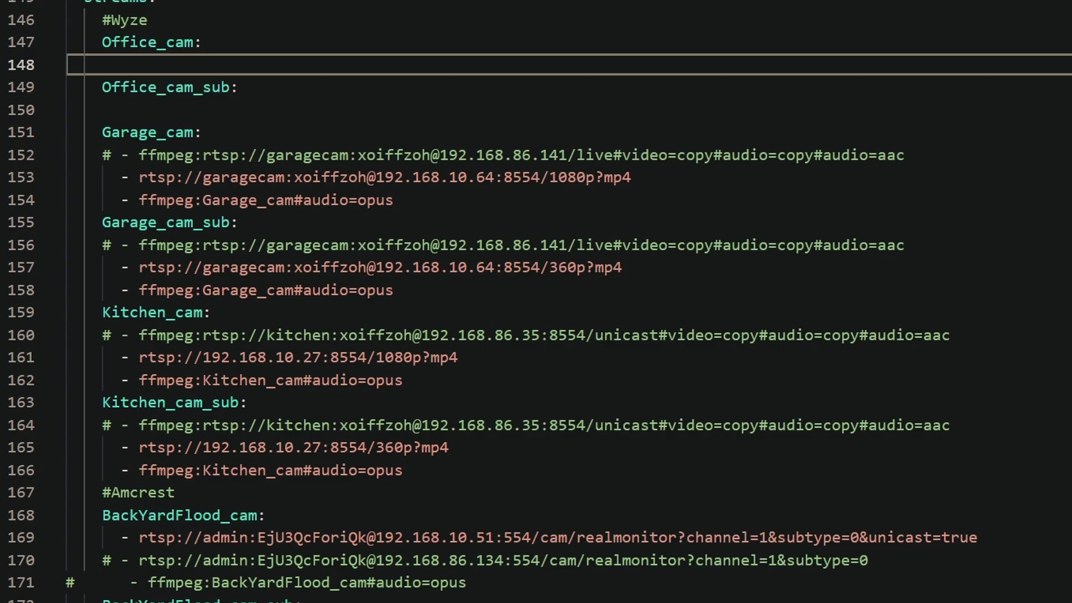
key(Up)
key(shift+End)
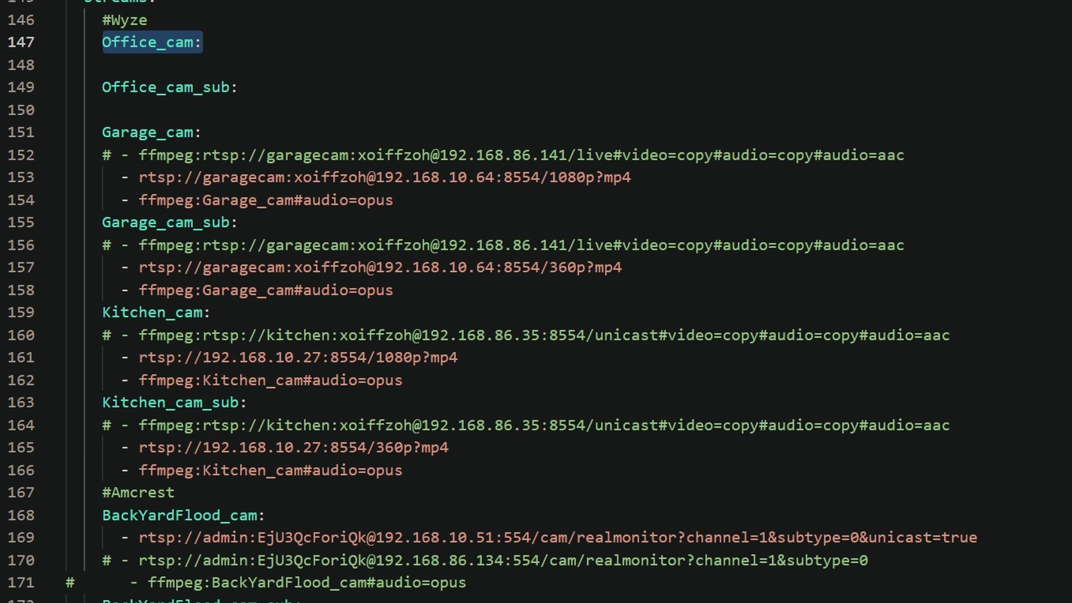
key(Down)
key(Down)
key(Home)
key(shift+End)
key(Up)
key(ctrl+v)
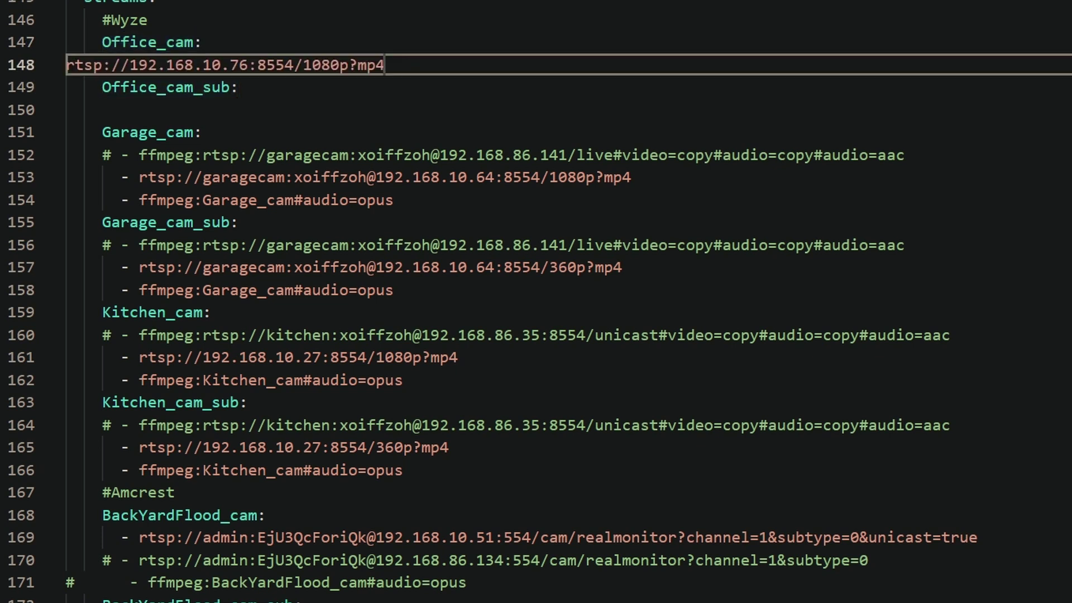
key(Home)
key(Tab)
key(Tab)
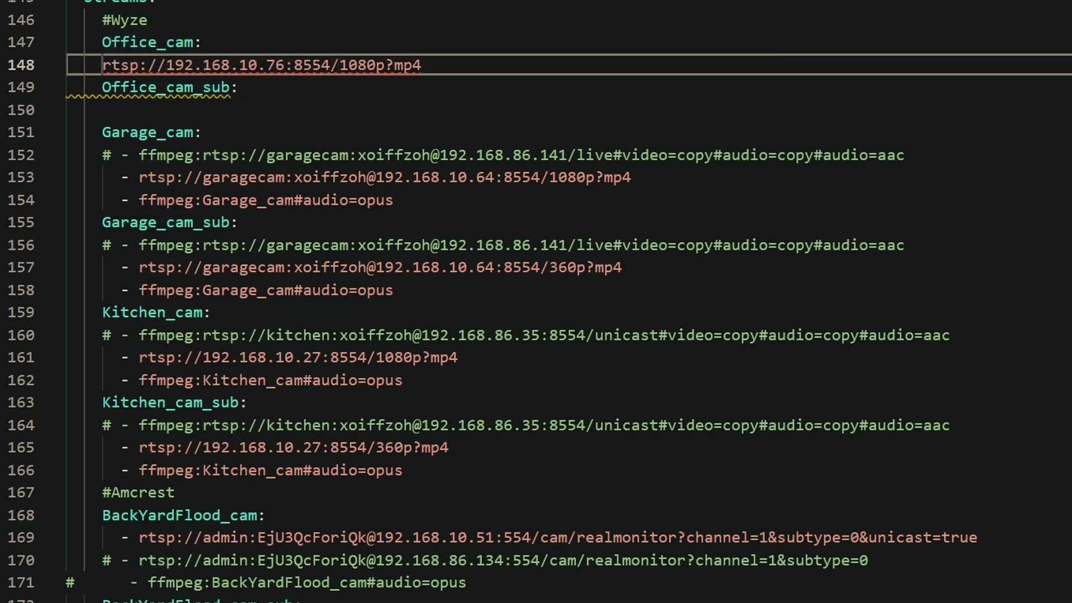
text(-)
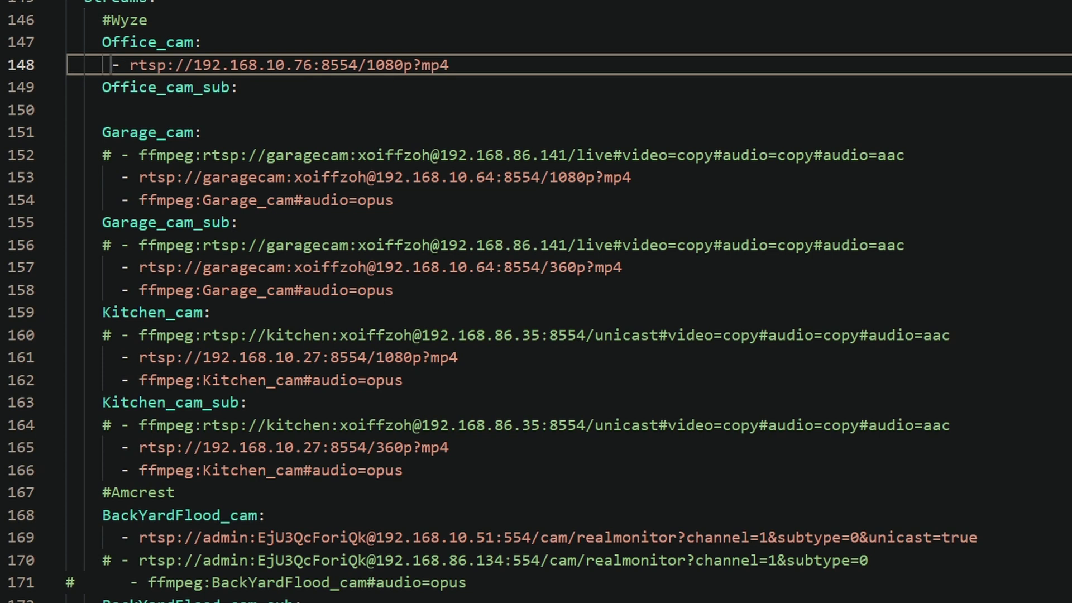
key(Tab)
key(Down)
Step: Add the matching 360p?mp4 source under Office_cam_sub by copying the line and changing 1080 to 360
double_click(395, 64)
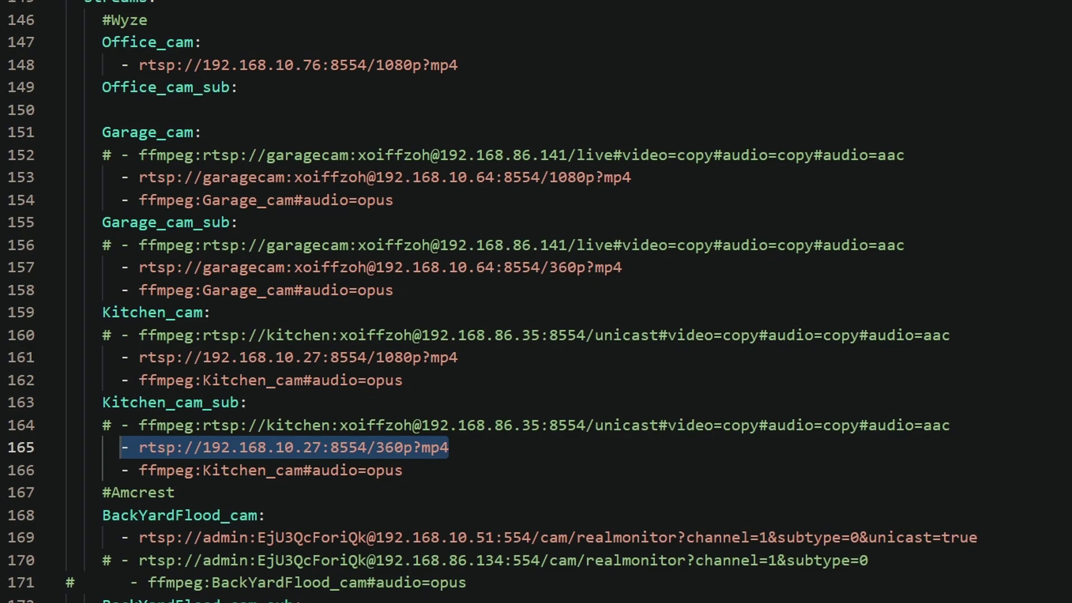
double_click(444, 65)
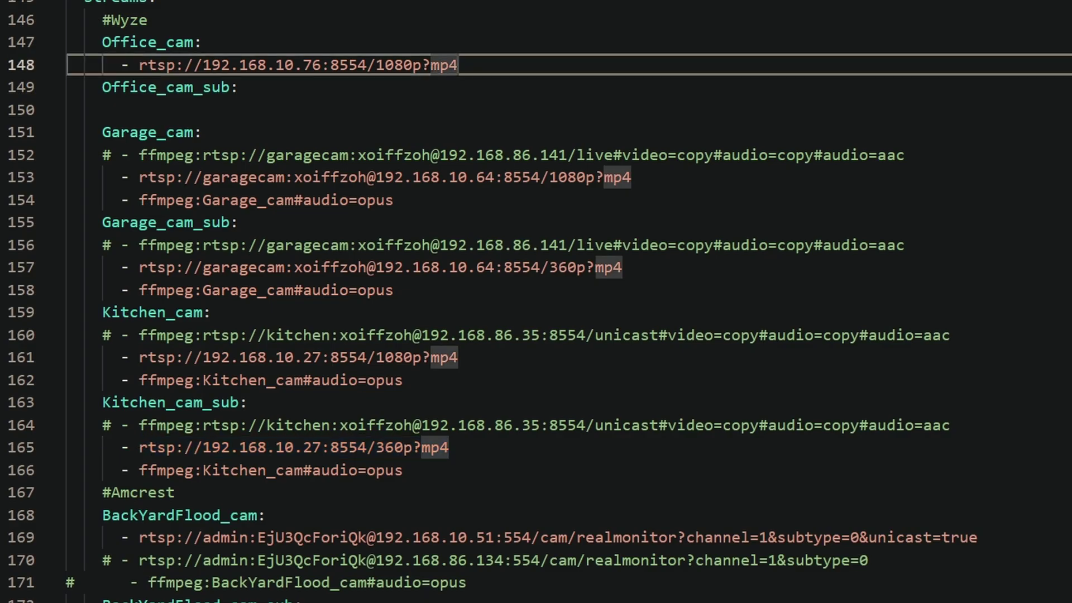
mouse_move(449, 447)
mouse_down()
mouse_move(465, 424)
mouse_move(448, 447)
mouse_up()
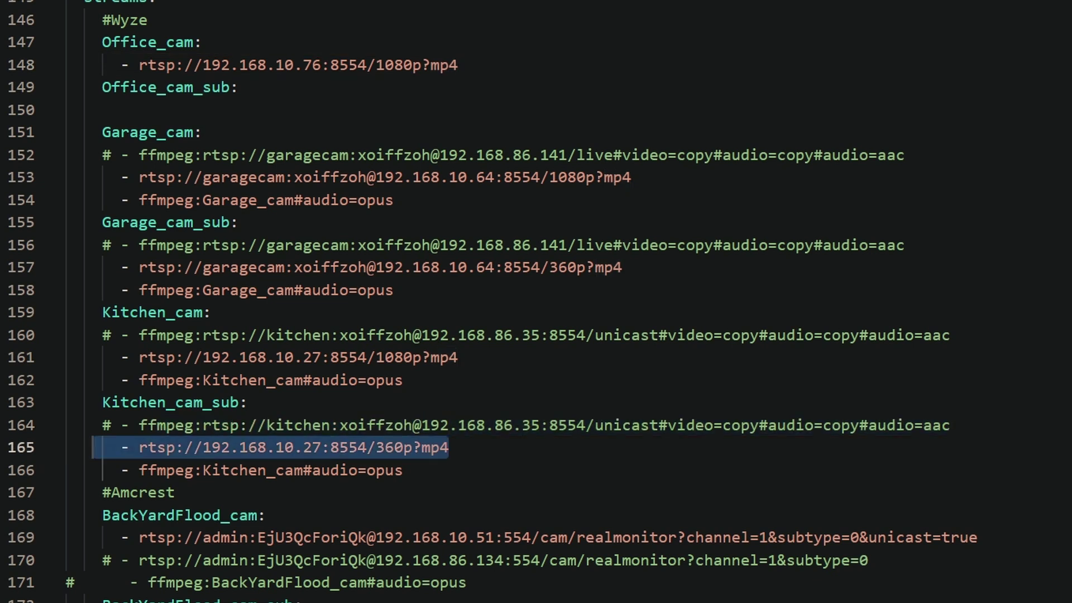
click(457, 65)
drag(457, 65, 119, 65)
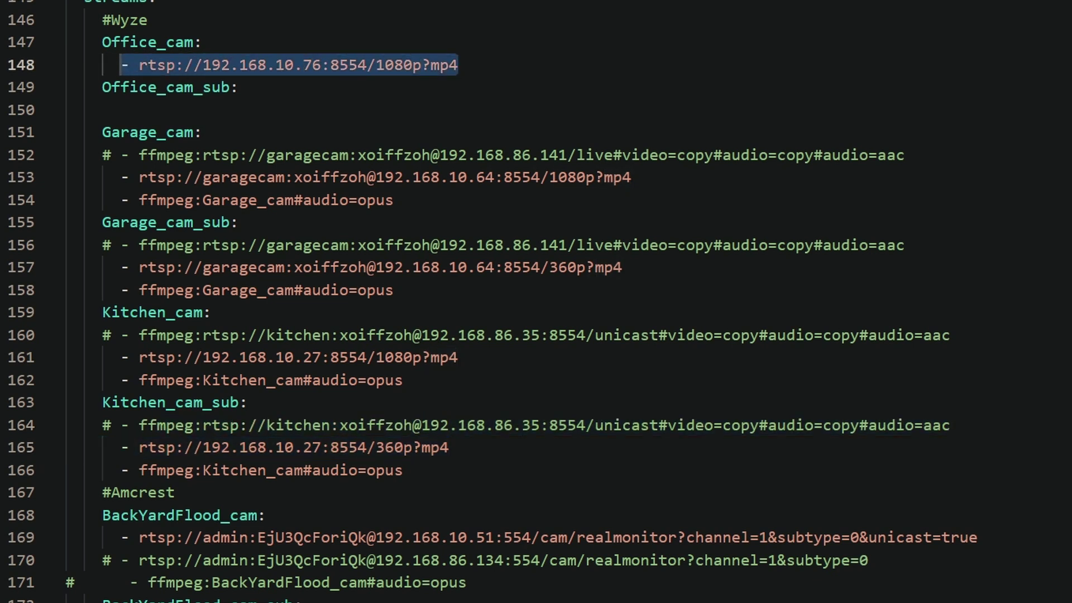
click(201, 42)
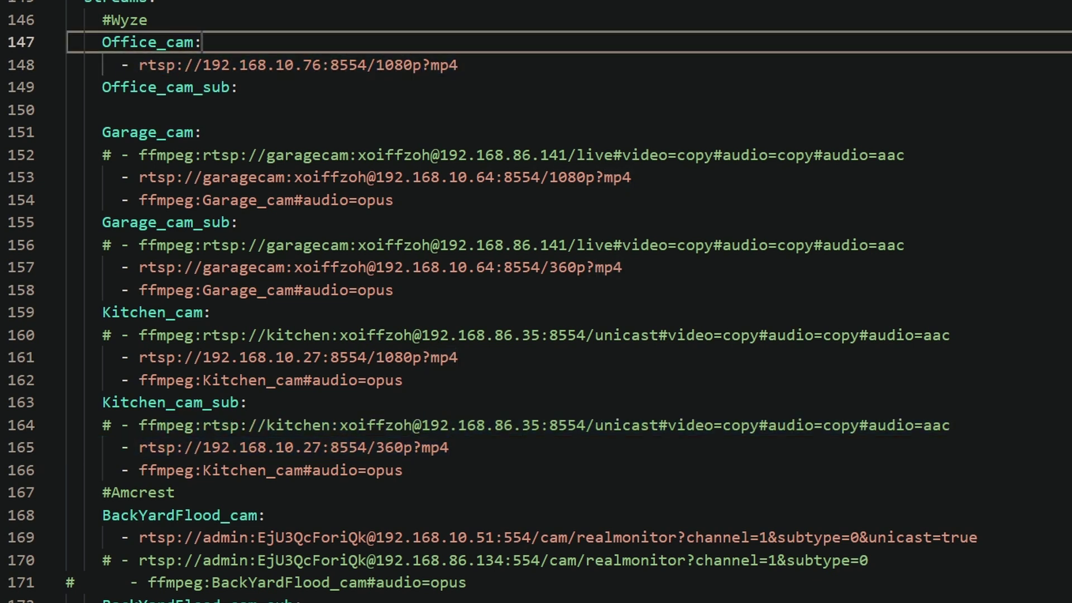
click(456, 65)
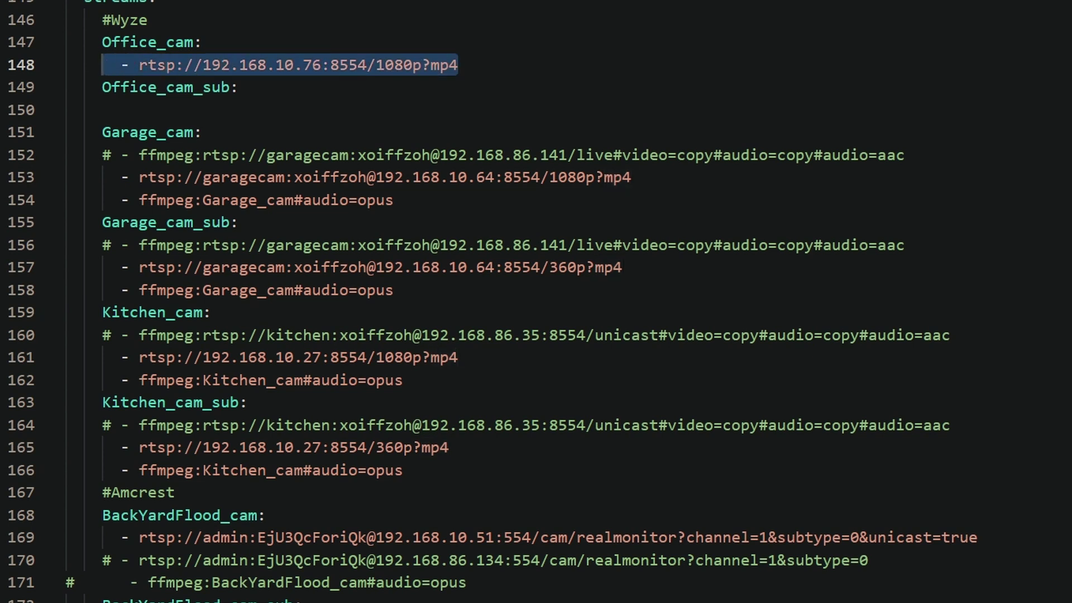
click(102, 109)
key(ctrl+v)
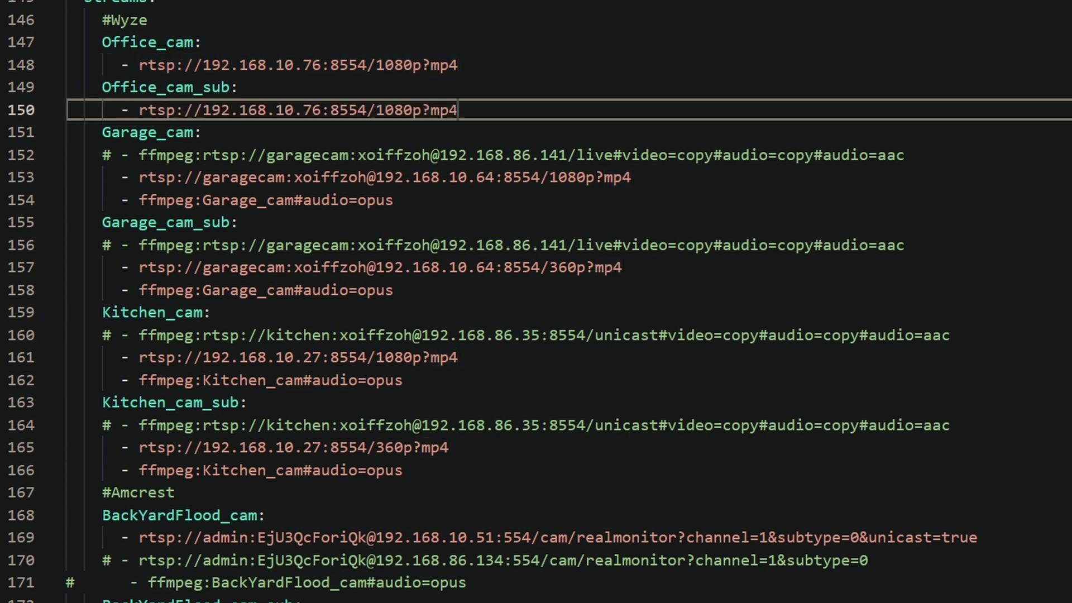
click(412, 109)
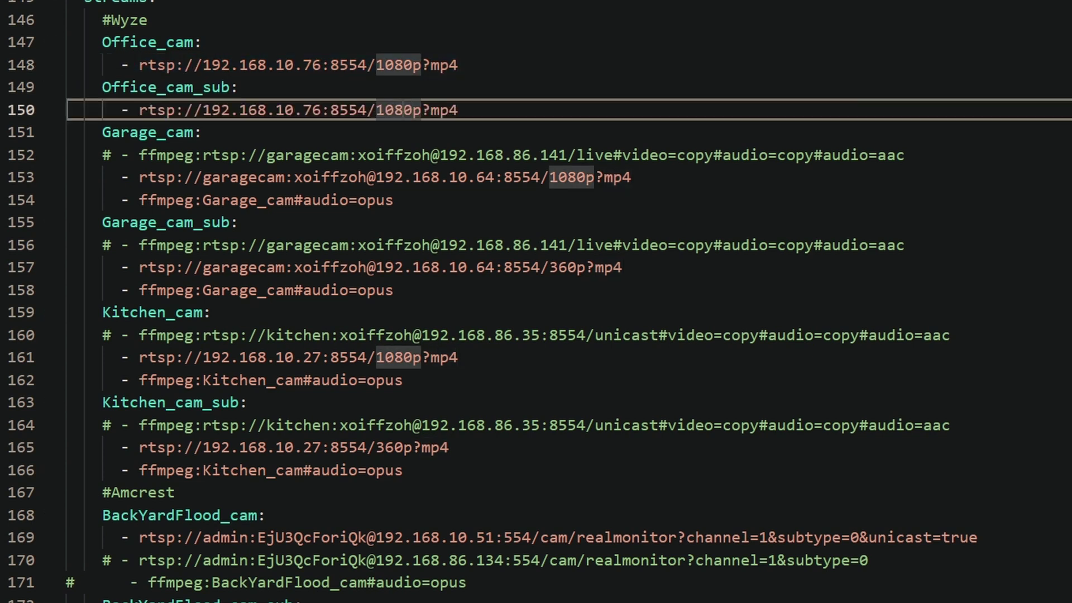
key(BackSpace)
key(BackSpace)
key(BackSpace)
text(36)
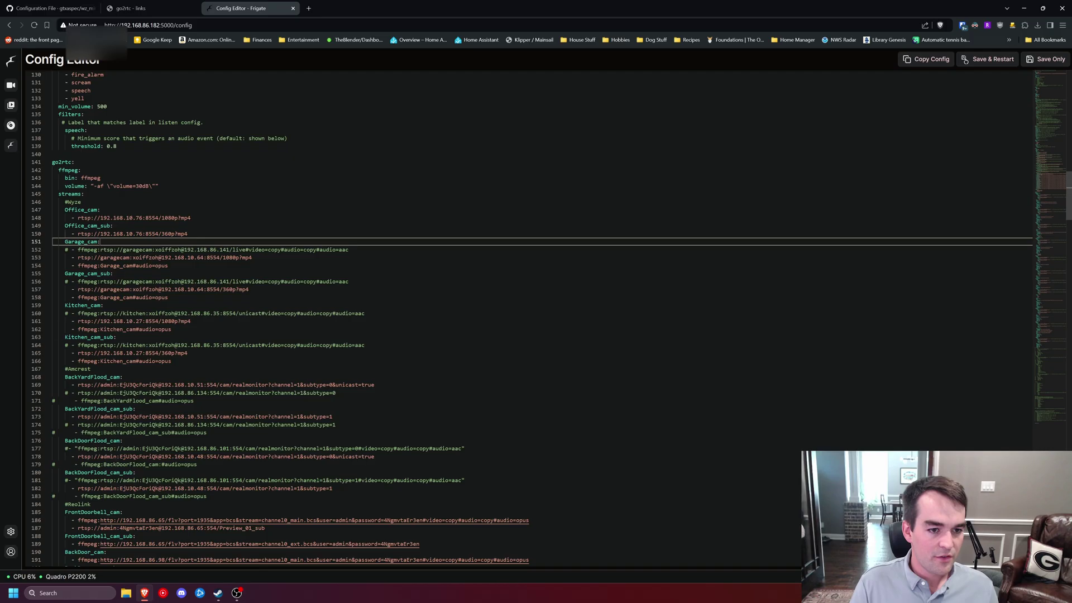
drag(402, 380, 122, 379)
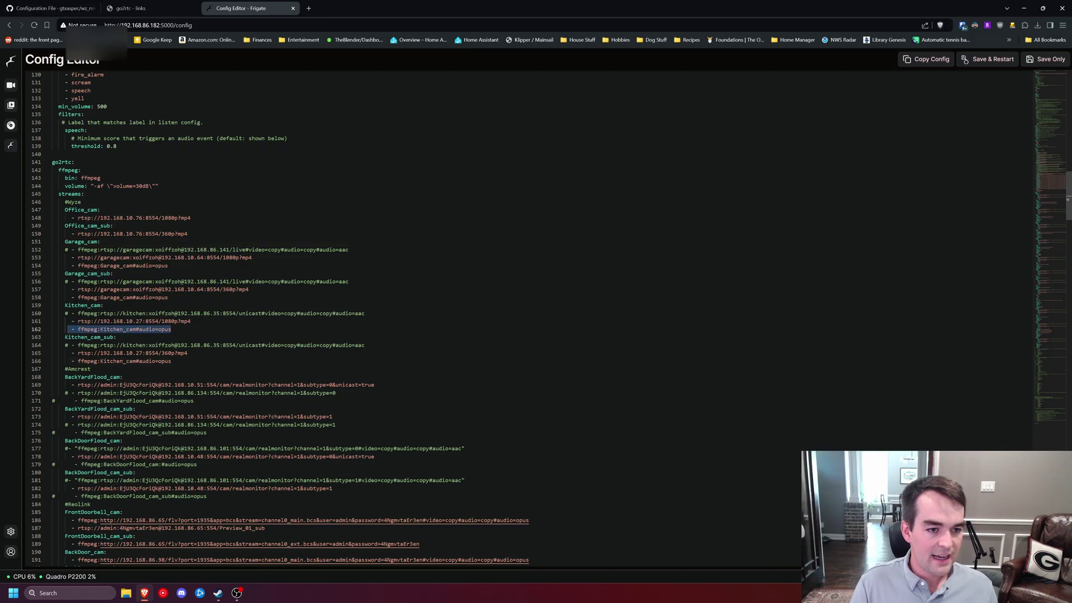
drag(71, 328, 52, 329)
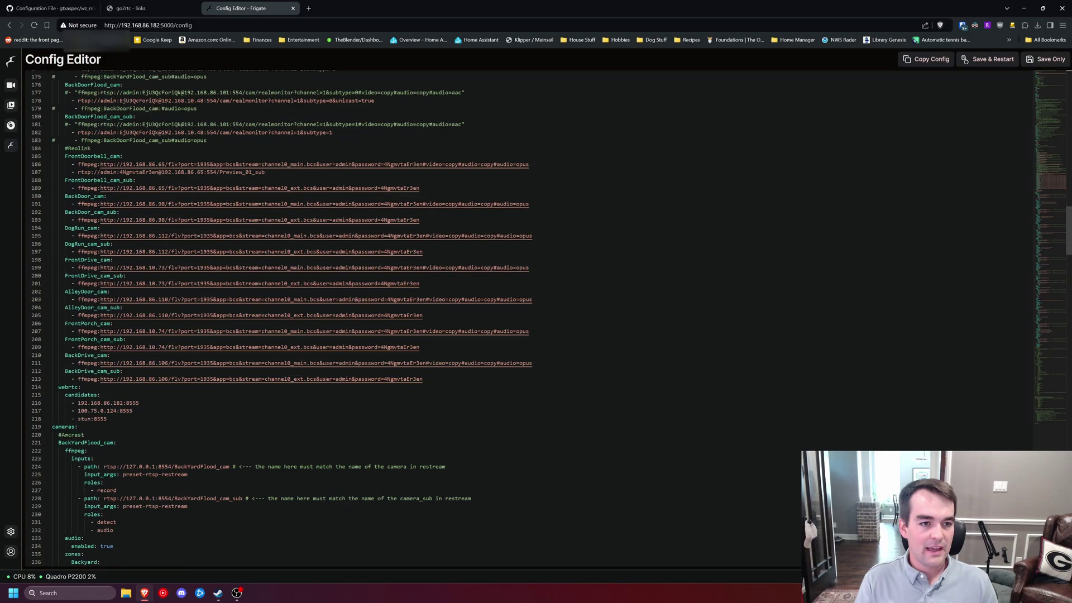
Step: Review the new Office_cam entries, then select and copy the whole Kitchen_cam camera block
scroll(280, 318, up, 5)
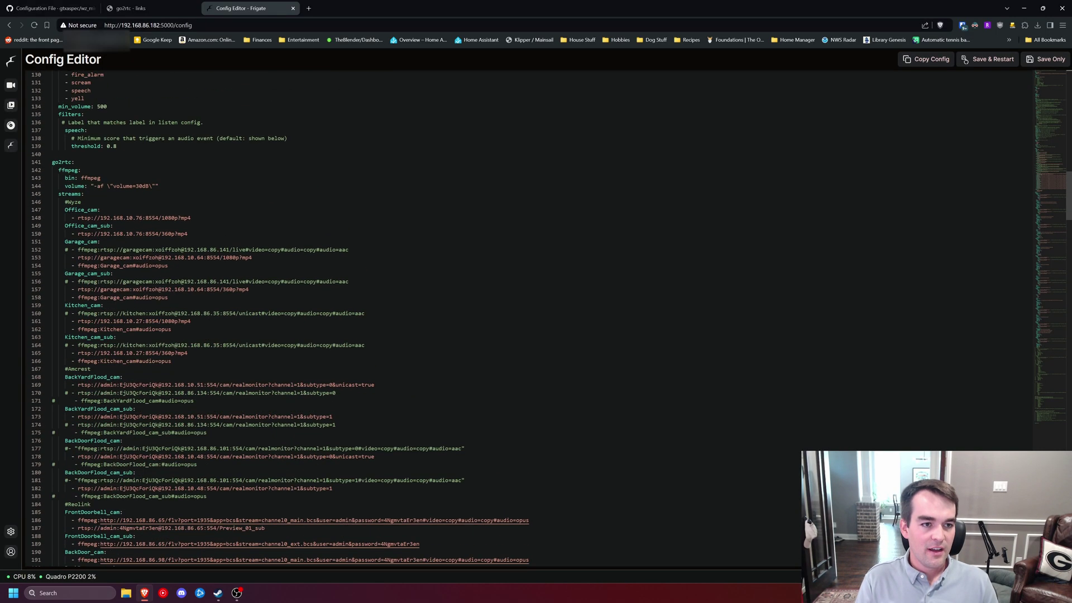
drag(65, 209, 188, 233)
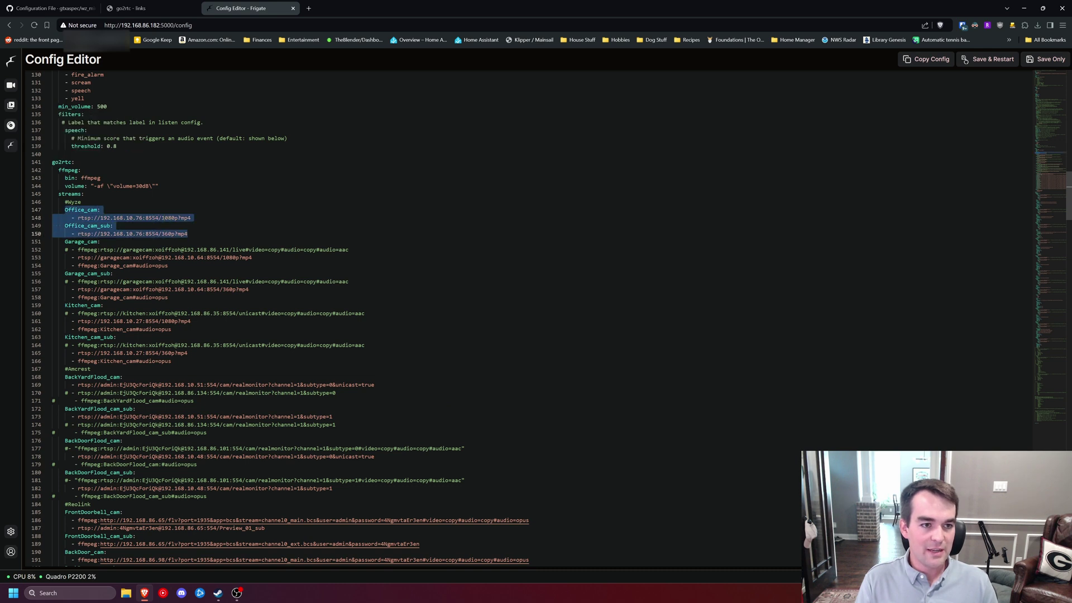
click(81, 209)
scroll(279, 318, down, 7)
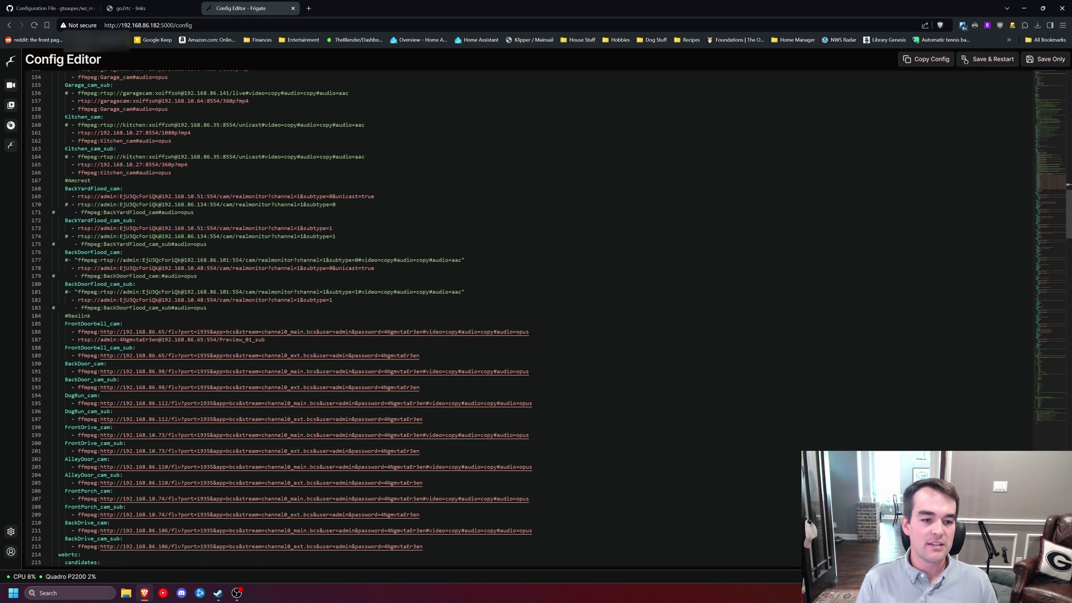
scroll(279, 318, down, 10)
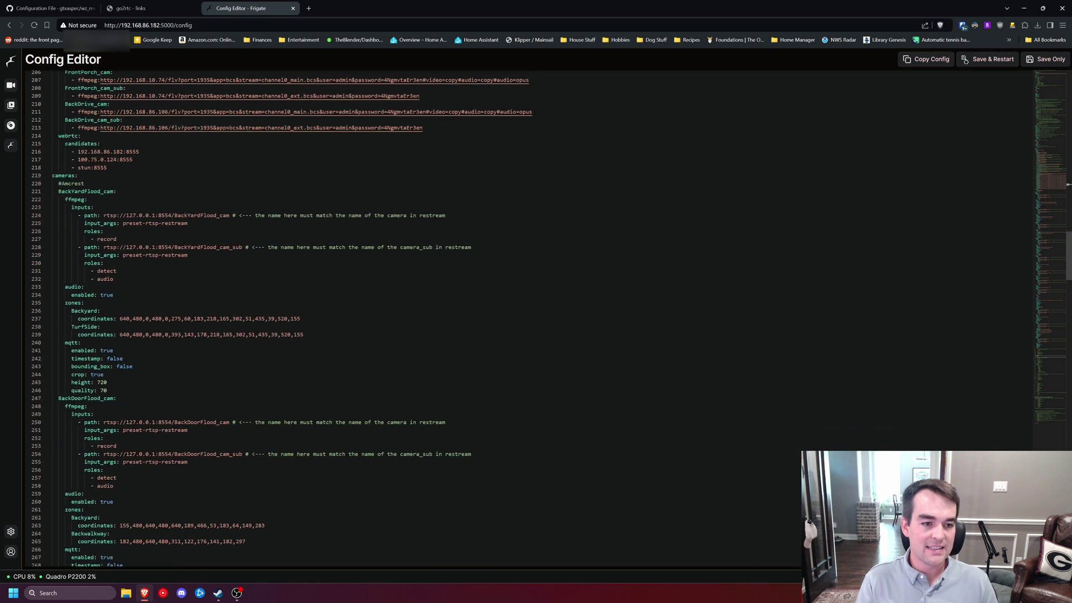
scroll(279, 319, down, 20)
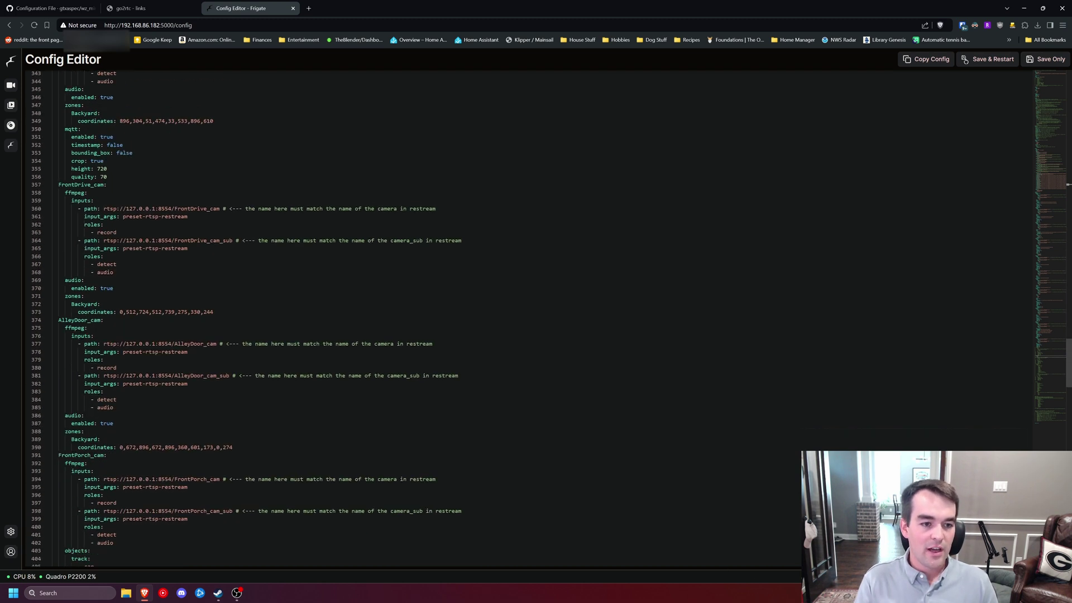
scroll(279, 318, down, 1)
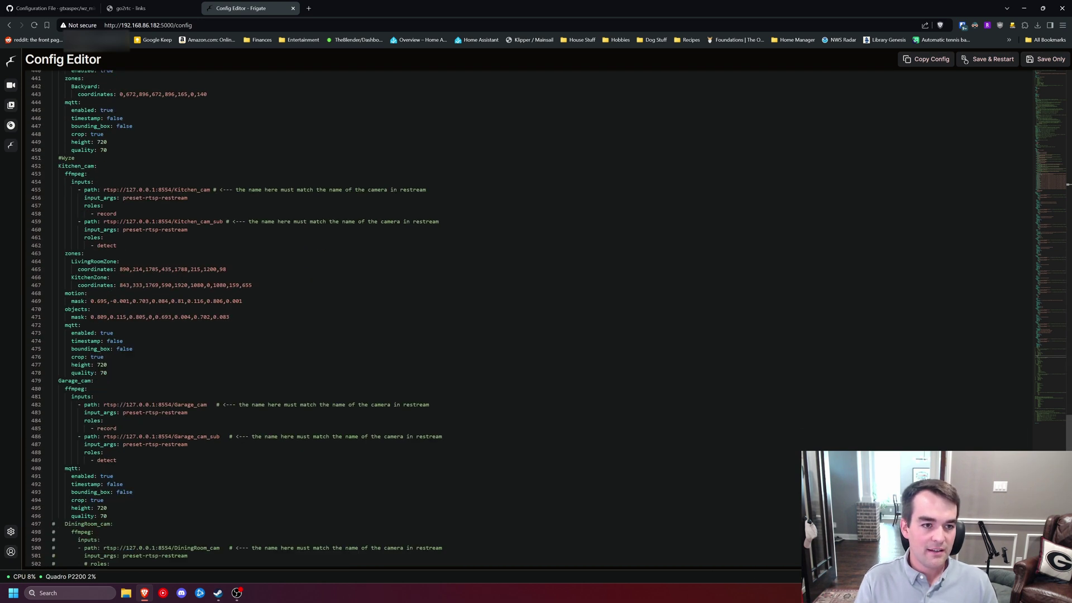
scroll(24, 200, up, 1)
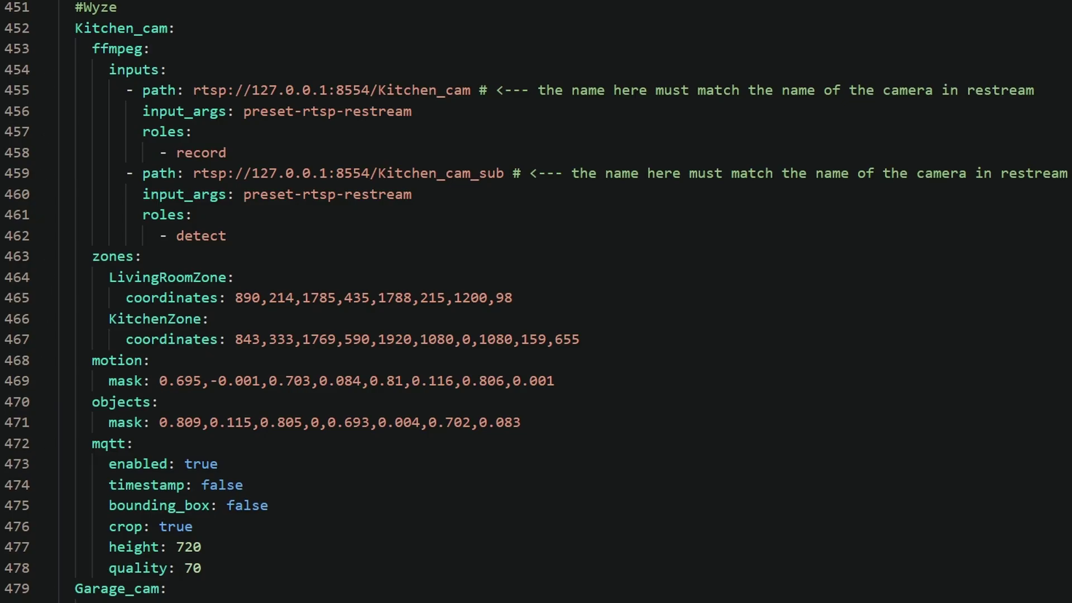
drag(58, 187, 102, 226)
drag(193, 132, 202, 567)
key(ctrl+c)
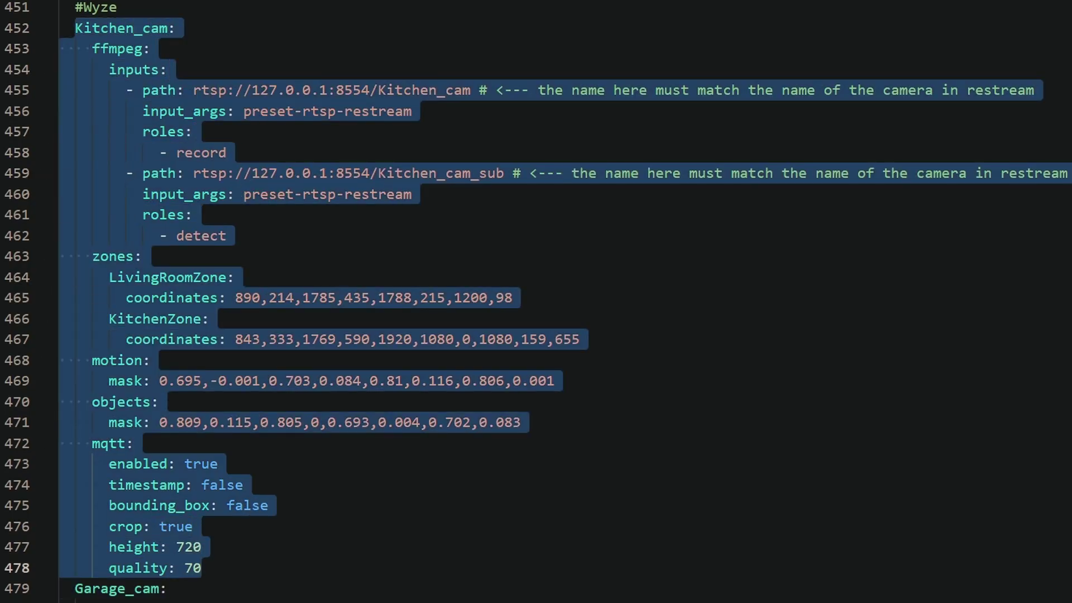
key(Escape)
Step: Paste a duplicate of the Kitchen_cam block below it and rename the copy Office_cam
key(Return)
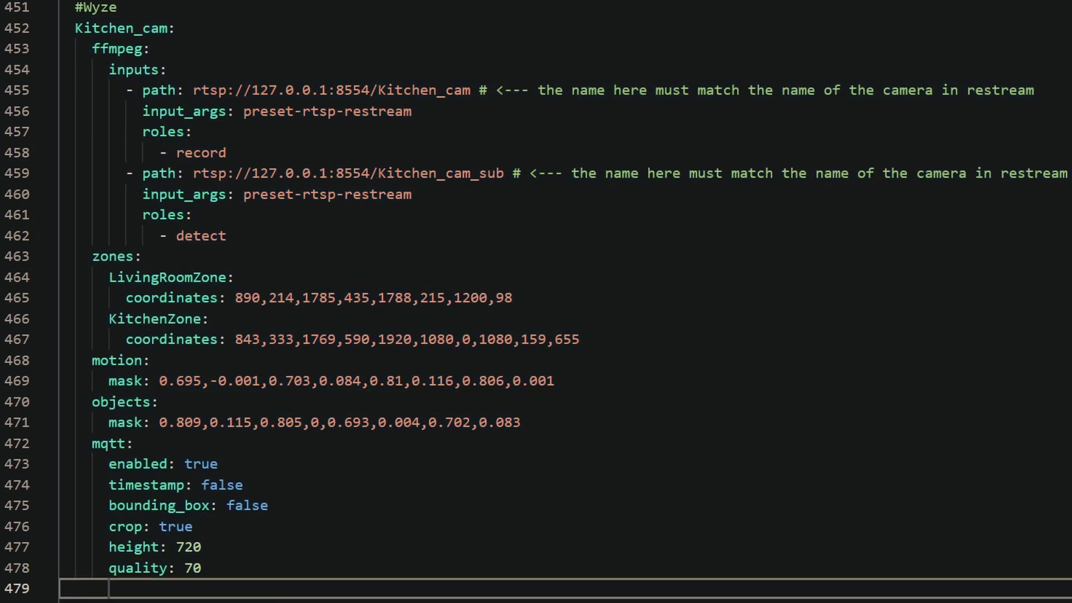
key(ctrl+v)
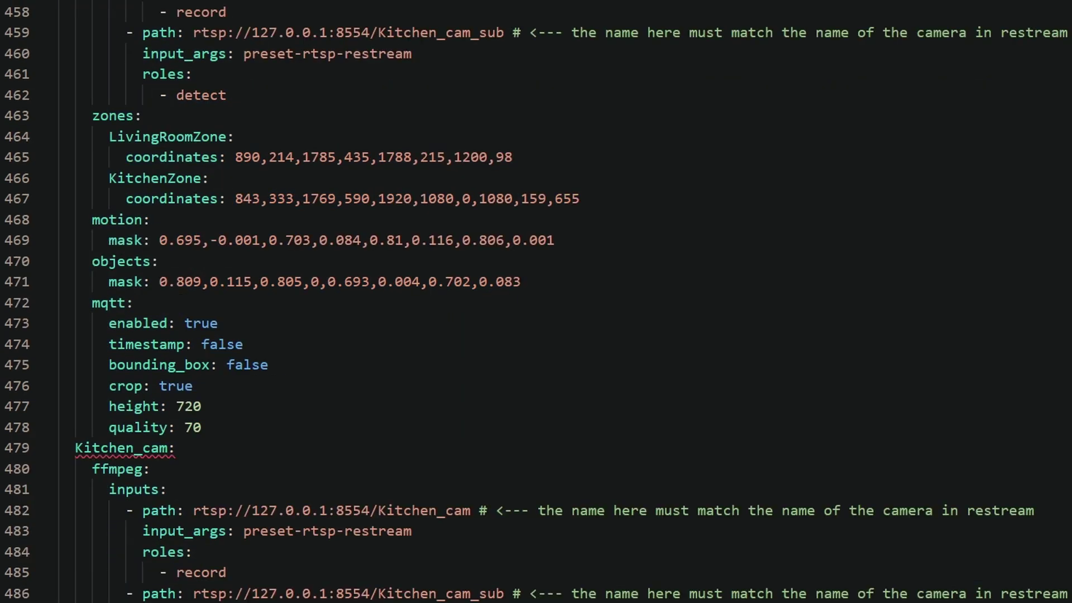
double_click(121, 447)
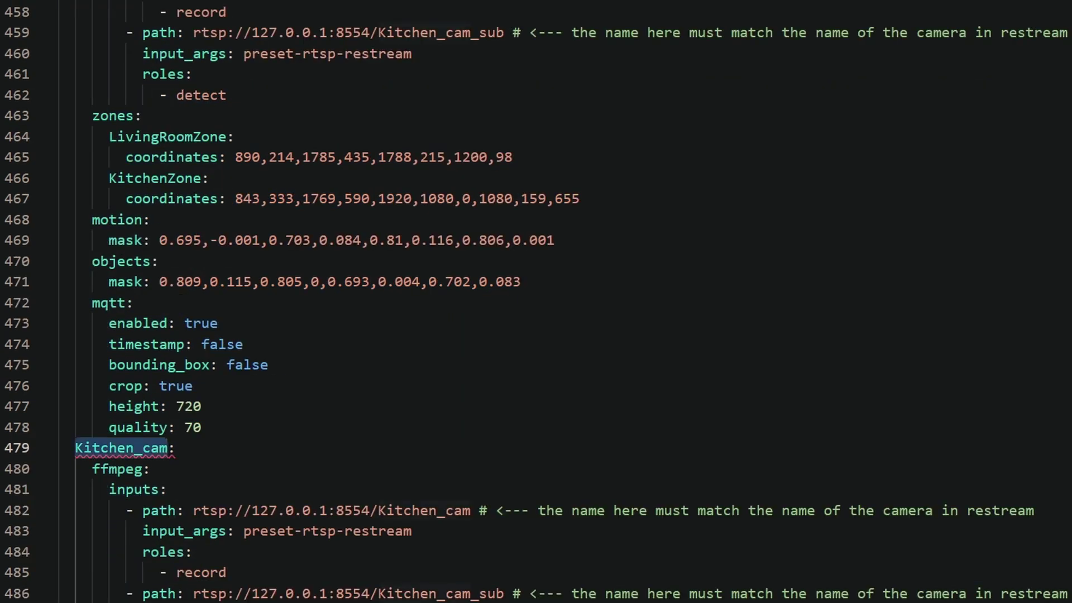
scroll(536, 301, down, 7)
click(134, 21)
key(BackSpace)
key(BackSpace)
key(BackSpace)
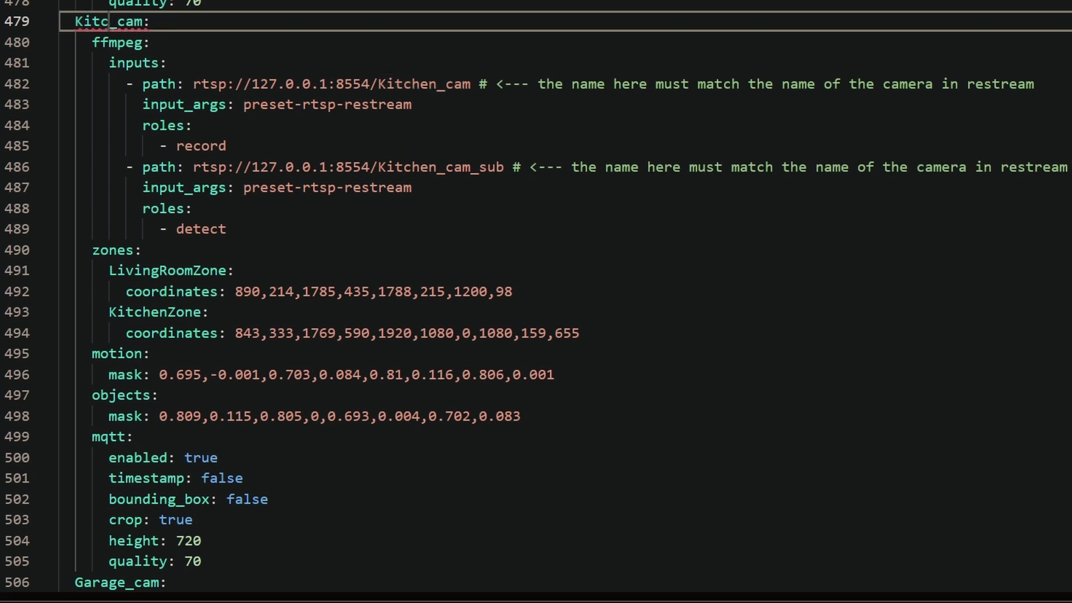
key(BackSpace)
key(BackSpace)
key(BackSpace)
key(BackSpace)
text(Office)
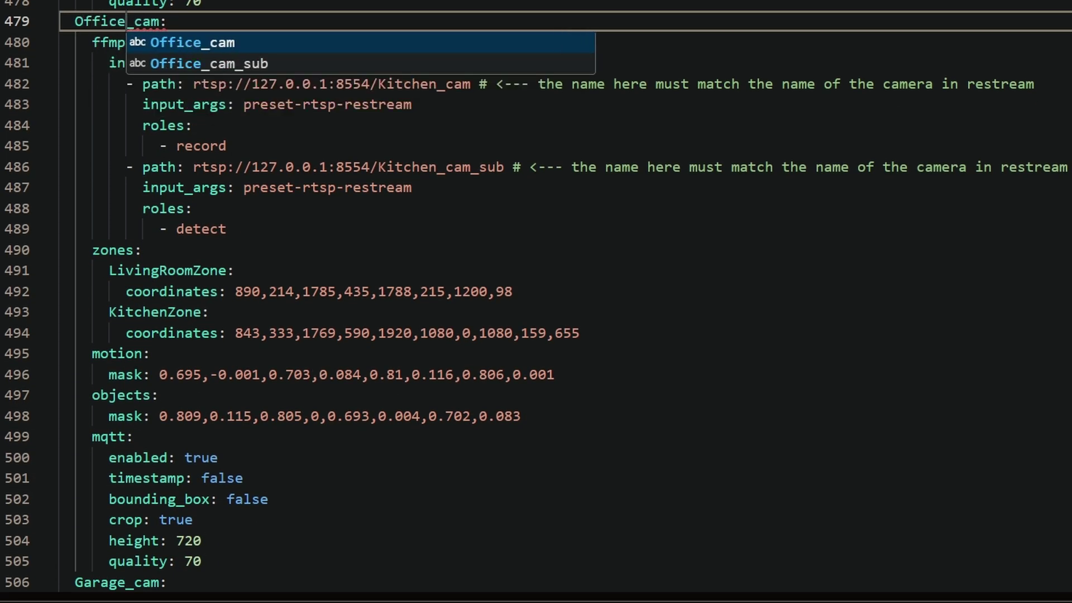
click(275, 43)
key(BackSpace)
key(BackSpace)
key(BackSpace)
key(BackSpace)
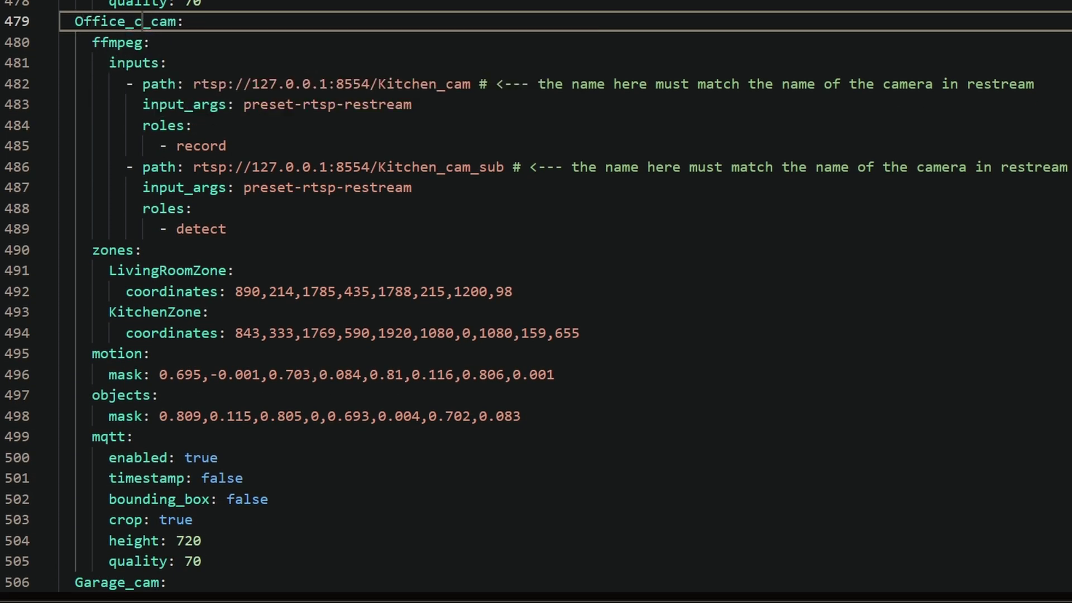
Step: Change the copy's main stream path to Office_cam and its sub stream path to Office_cam_sub
click(167, 63)
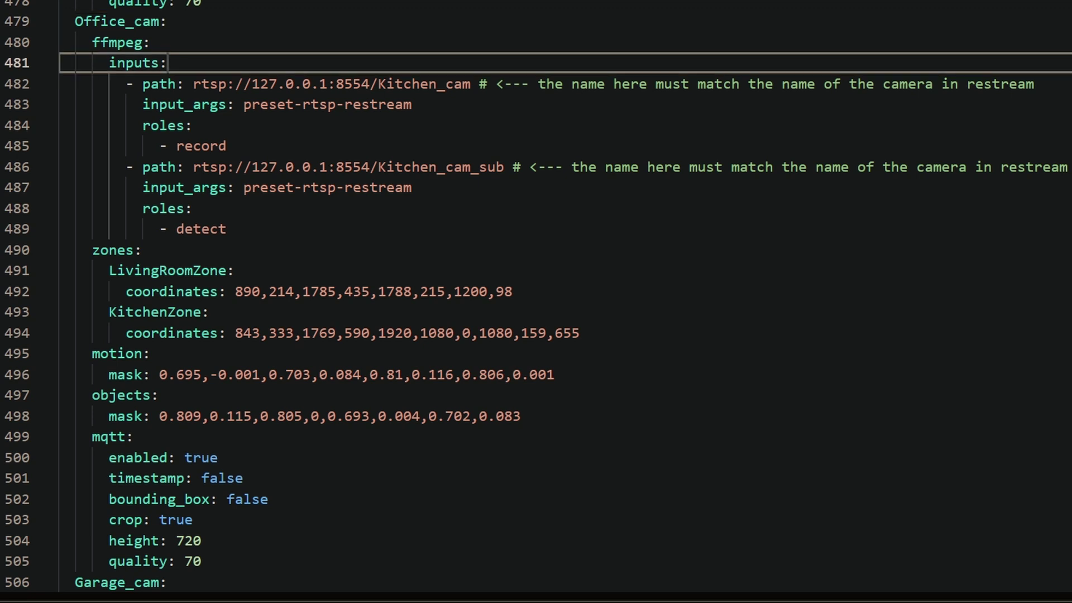
click(471, 84)
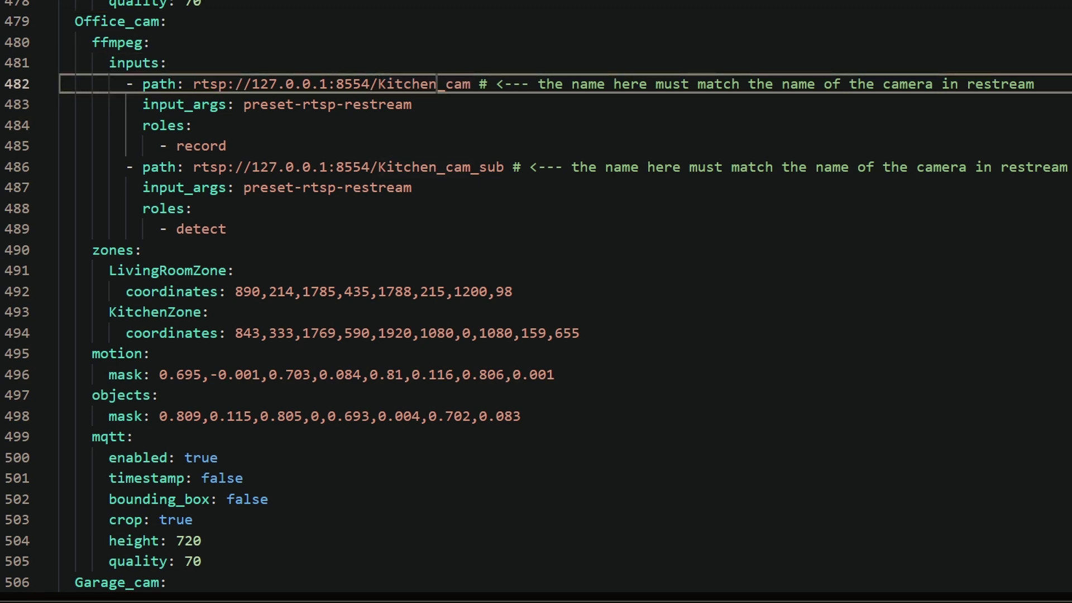
key(BackSpace)
key(BackSpace)
key(BackSpace)
key(BackSpace)
key(BackSpace)
key(BackSpace)
key(BackSpace)
text(Of)
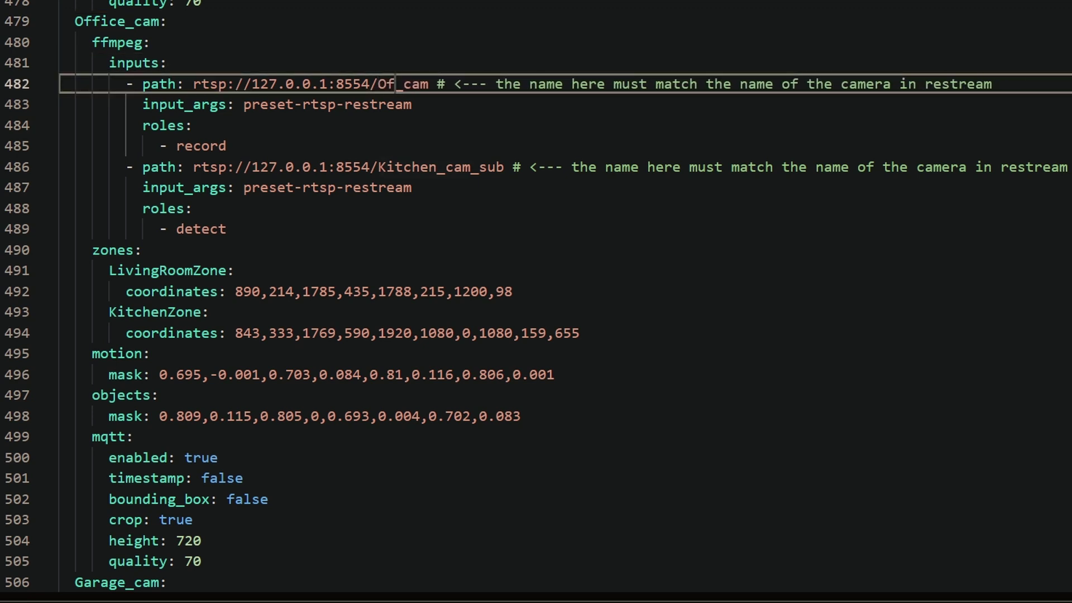
text(fice)
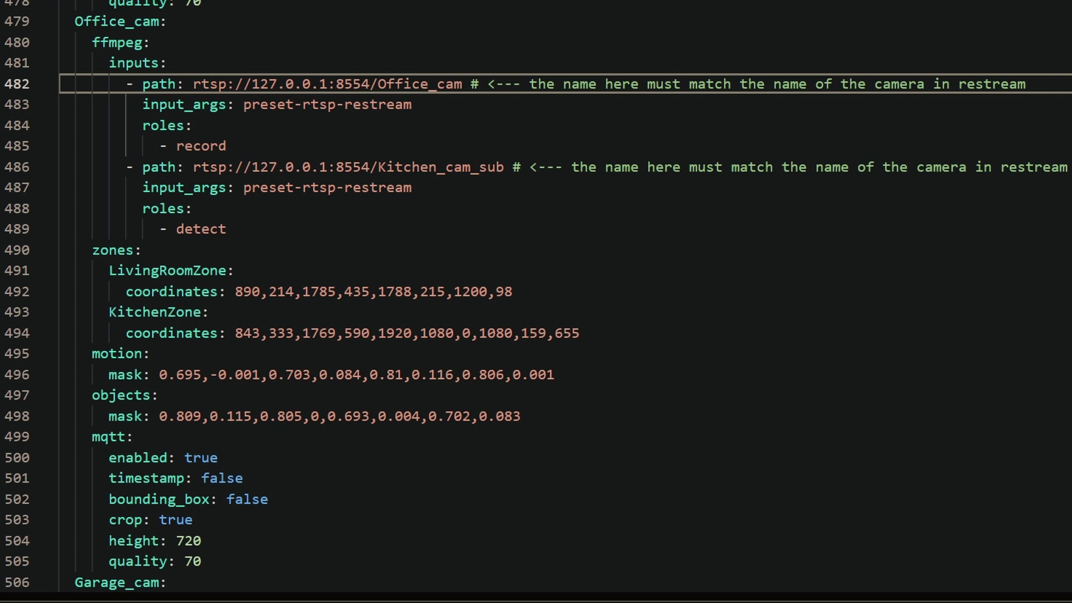
drag(437, 167, 380, 188)
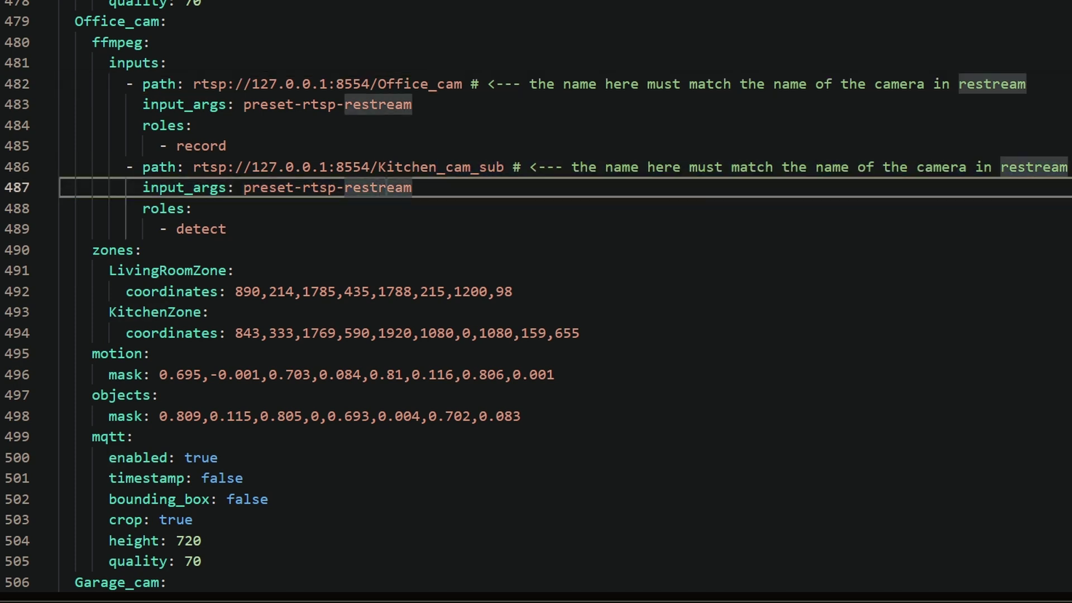
double_click(407, 166)
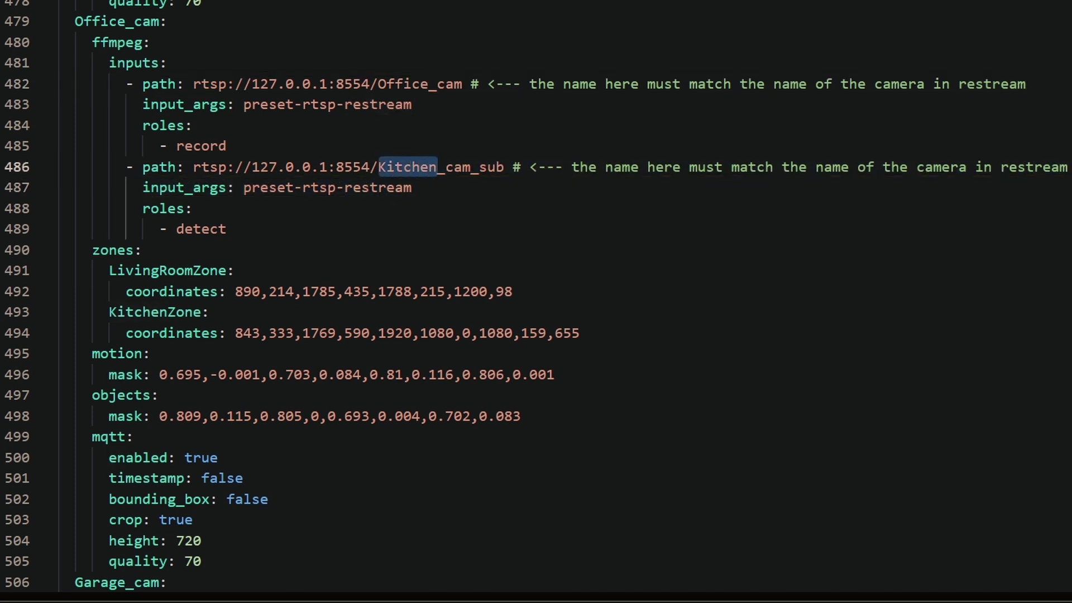
text(Office)
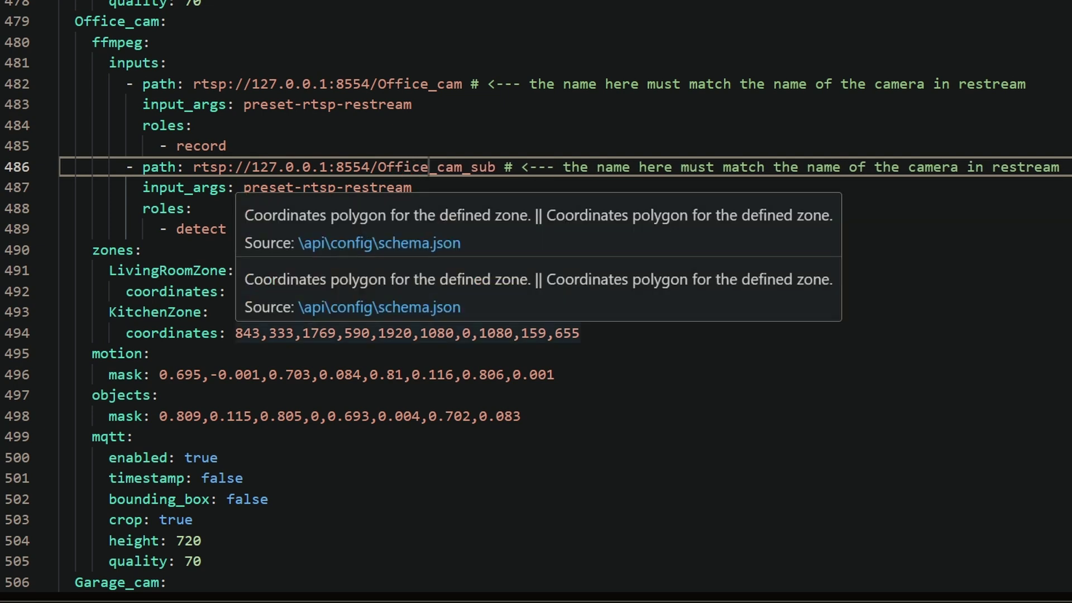
click(236, 270)
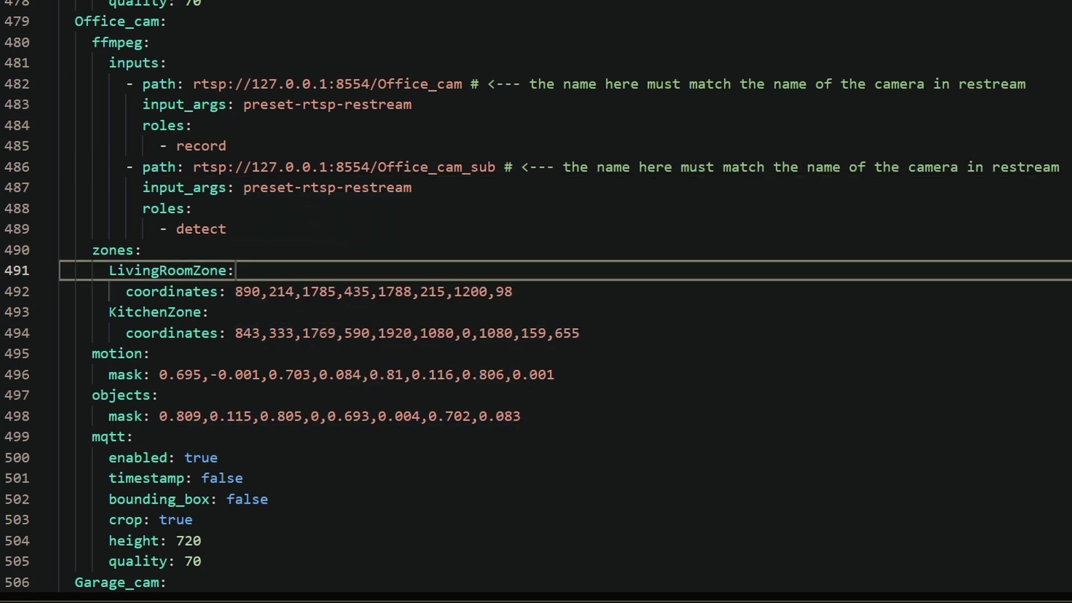
Step: Delete the copied zones, motion mask and object mask lines, plus the leftover zones: heading
scroll(535, 301, down, 2)
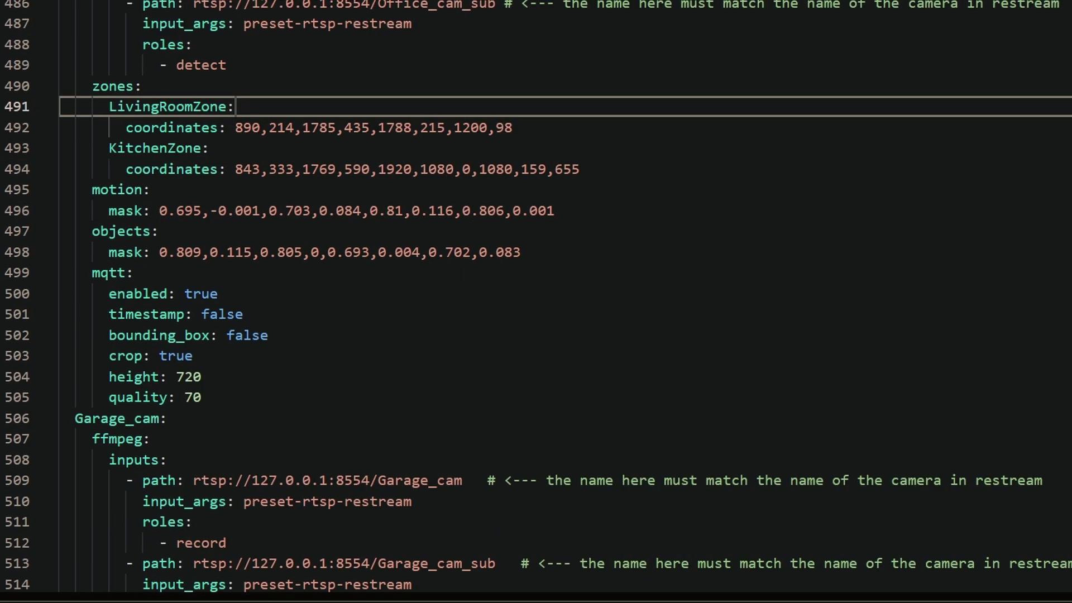
drag(108, 106, 520, 252)
key(Delete)
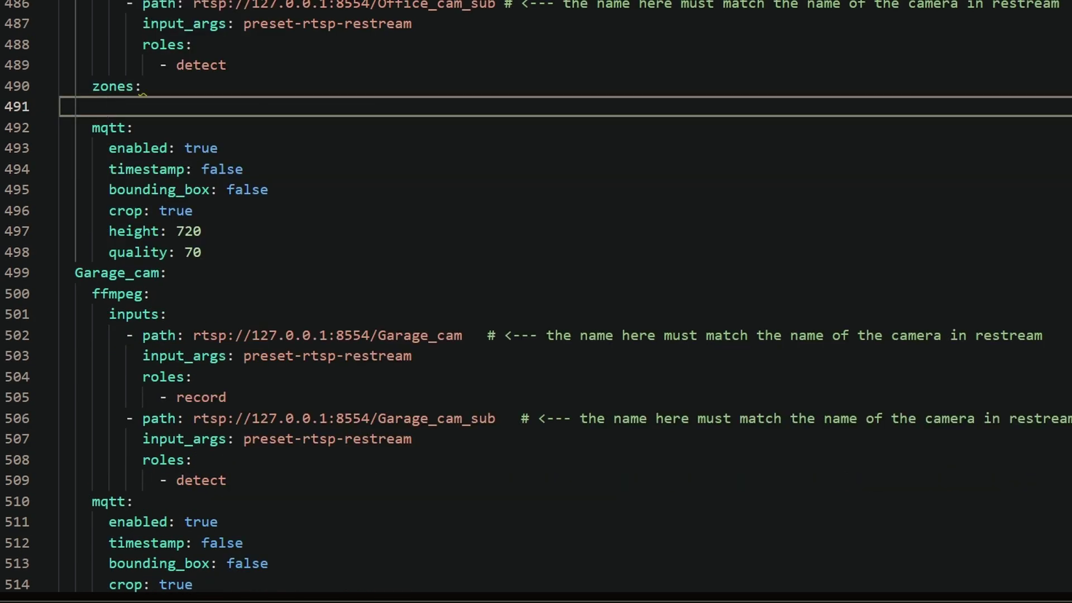
drag(109, 106, 62, 86)
key(Delete)
key(BackSpace)
Step: Review the Office_cam inputs and their preset-rtsp-restream input args
scroll(39, 110, up, 4)
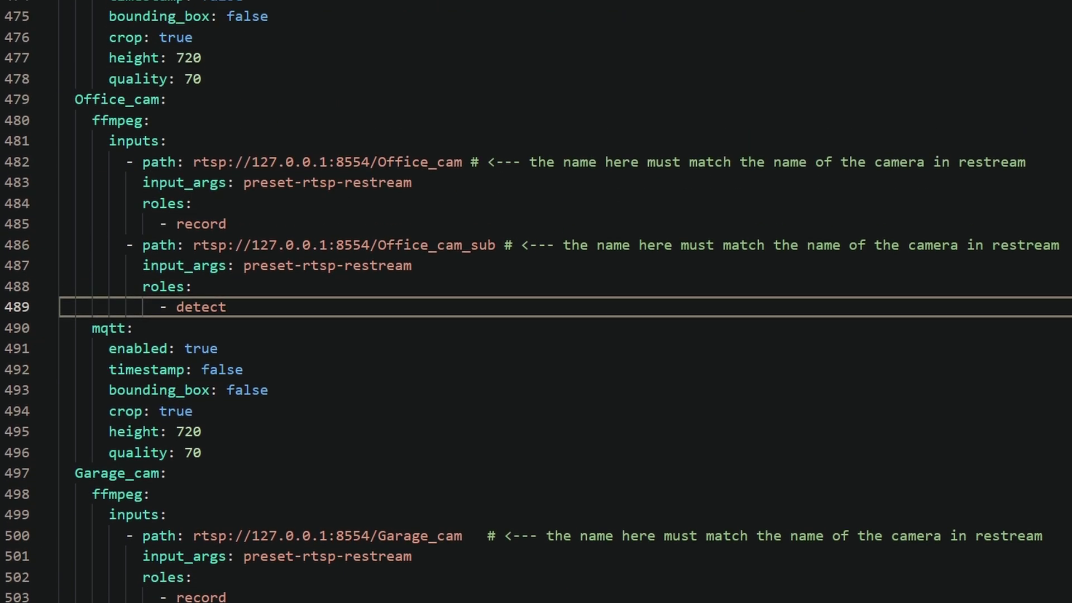
scroll(536, 301, up, 2)
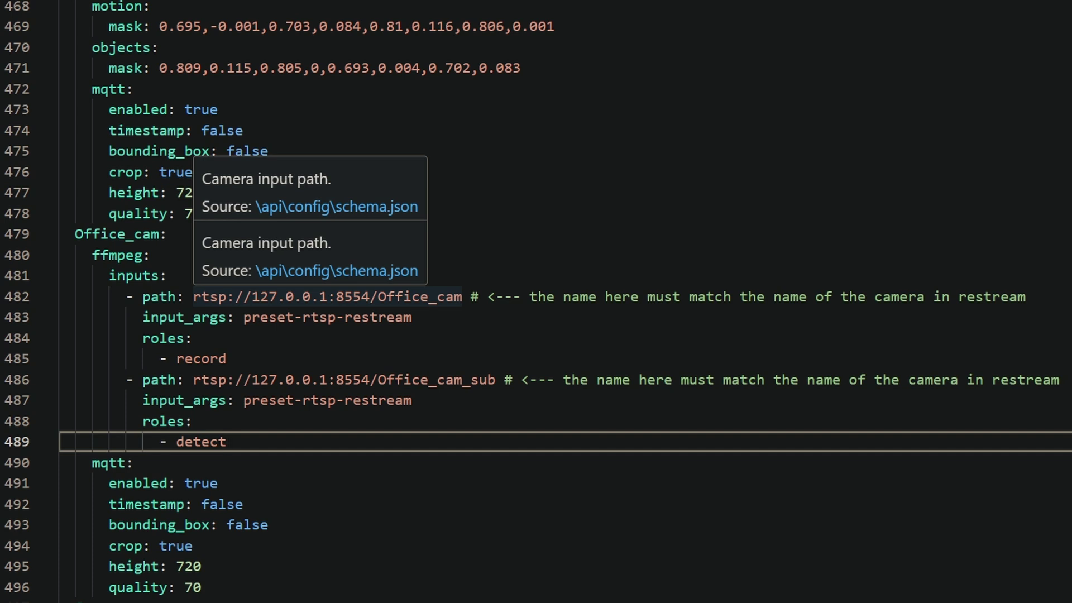
click(75, 234)
click(134, 296)
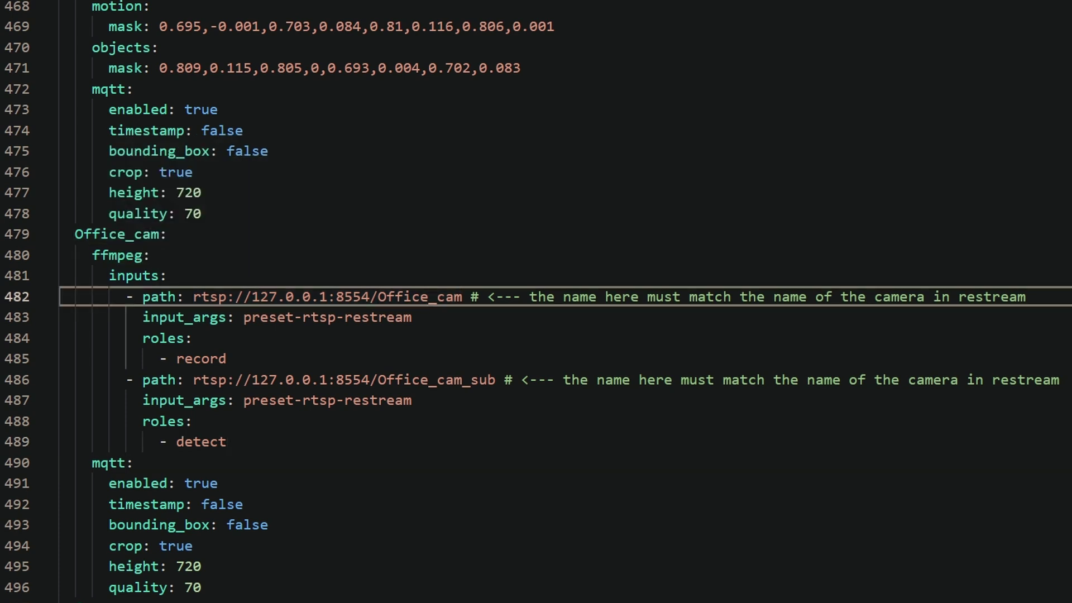
drag(74, 234, 227, 441)
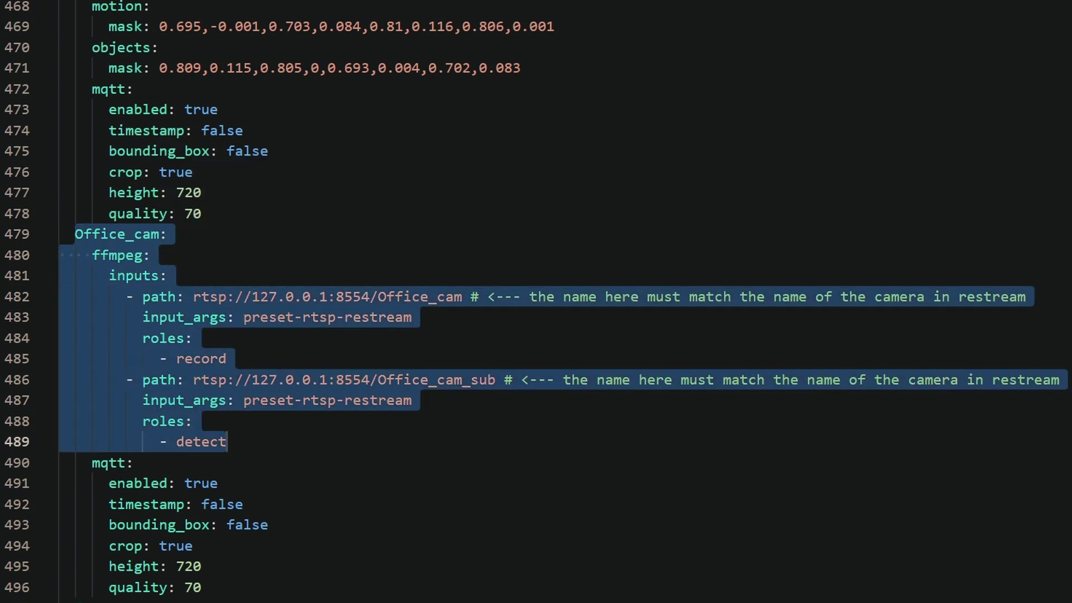
click(268, 317)
click(411, 317)
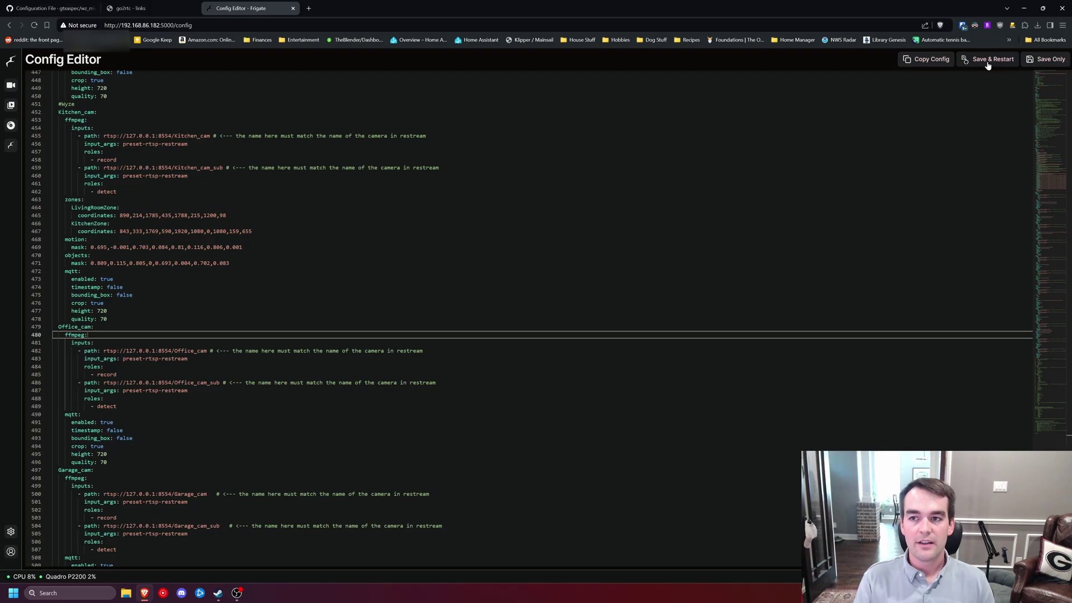
Step: Use Save & Restart so Frigate applies the new Office_cam configuration
click(986, 59)
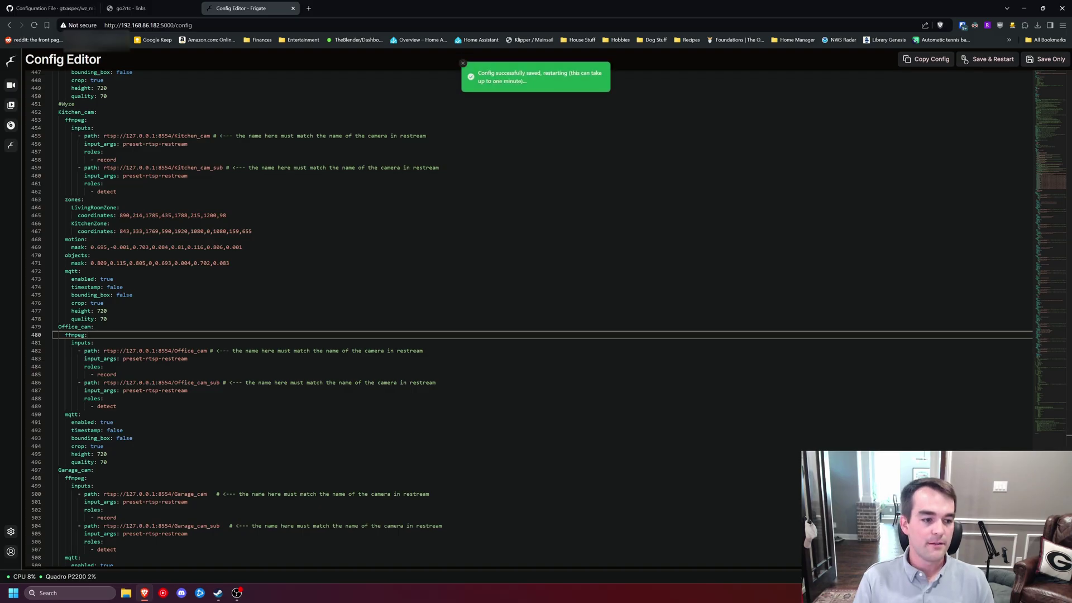